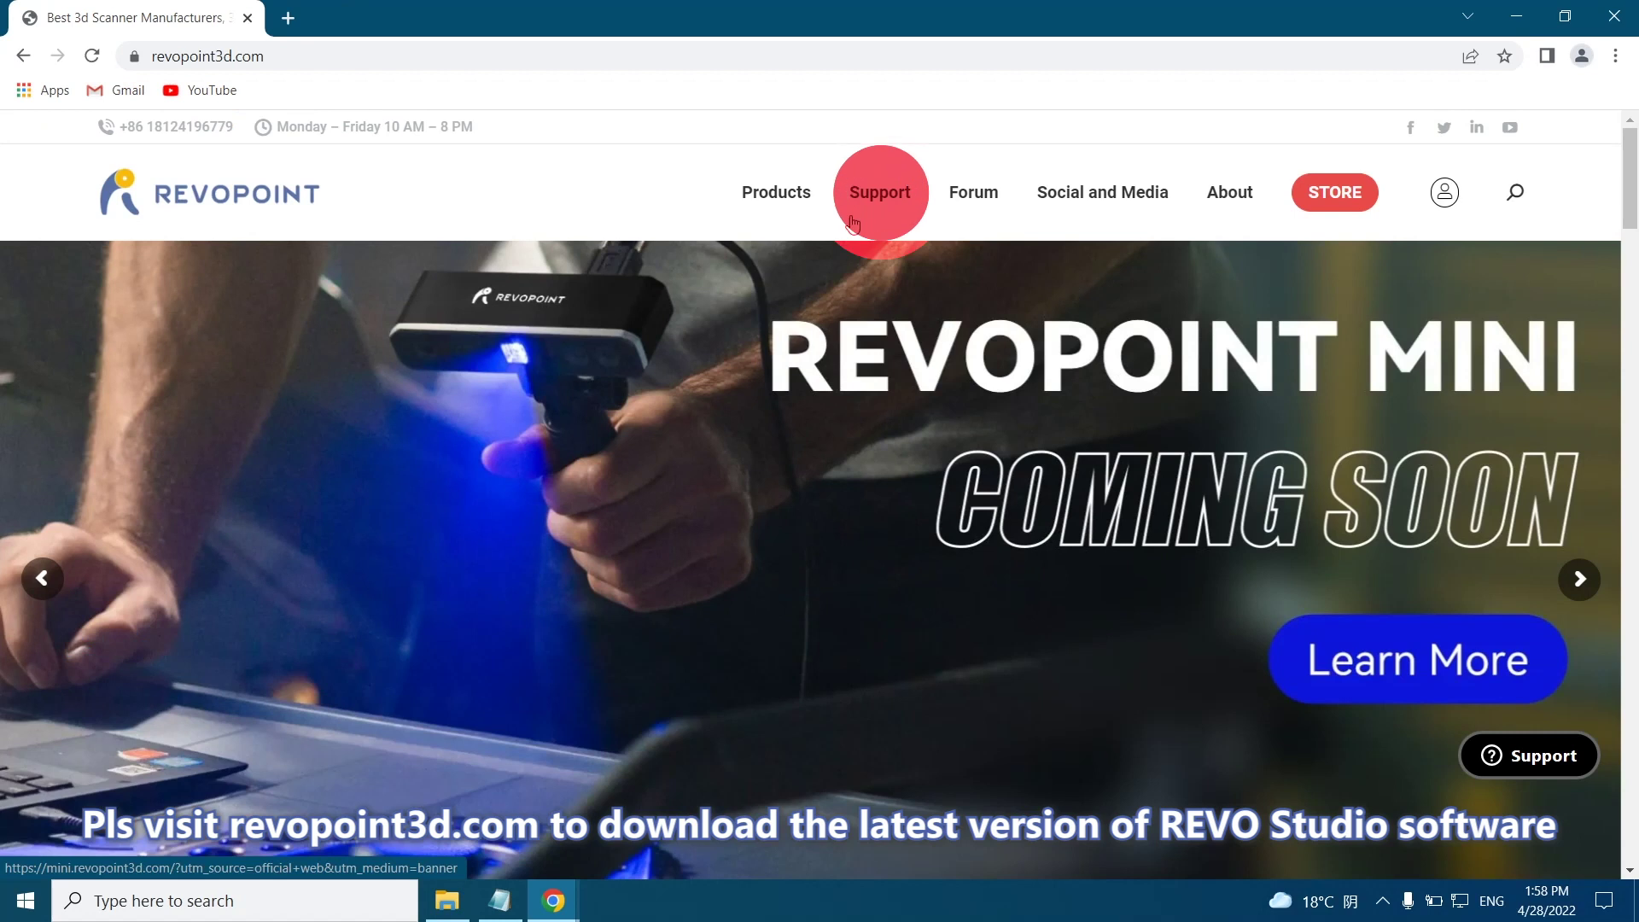
From the revopoint3d.com POP 2 downloads, download Revo Studio for Windows v3.0.5.16 Beta
mouse_move(1110, 267)
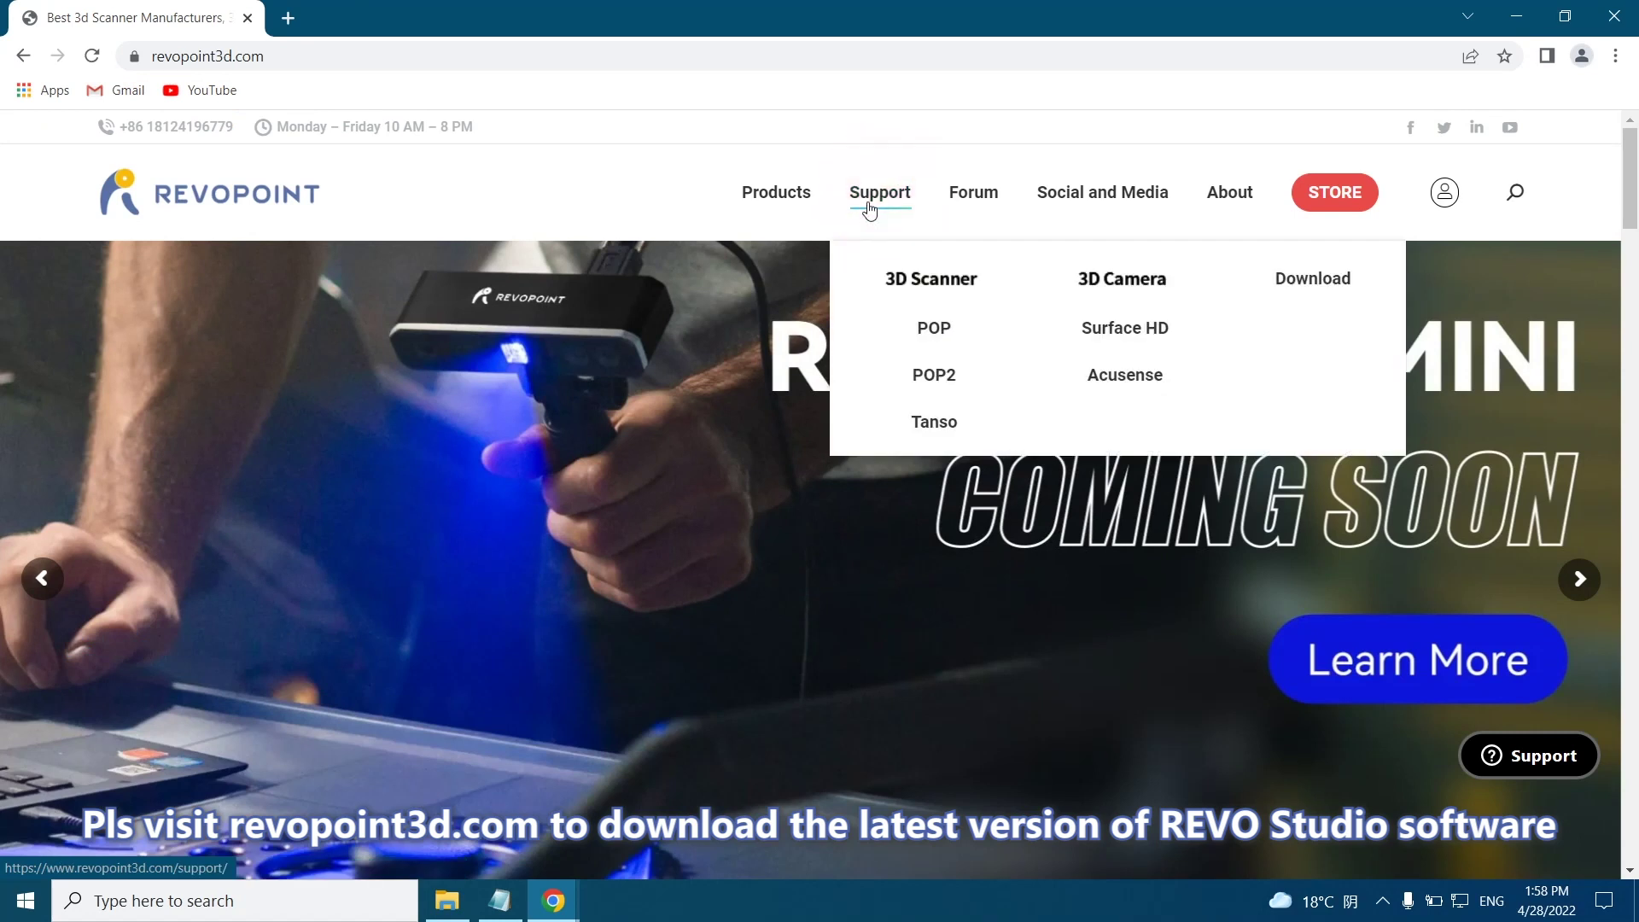
left_click(1271, 291)
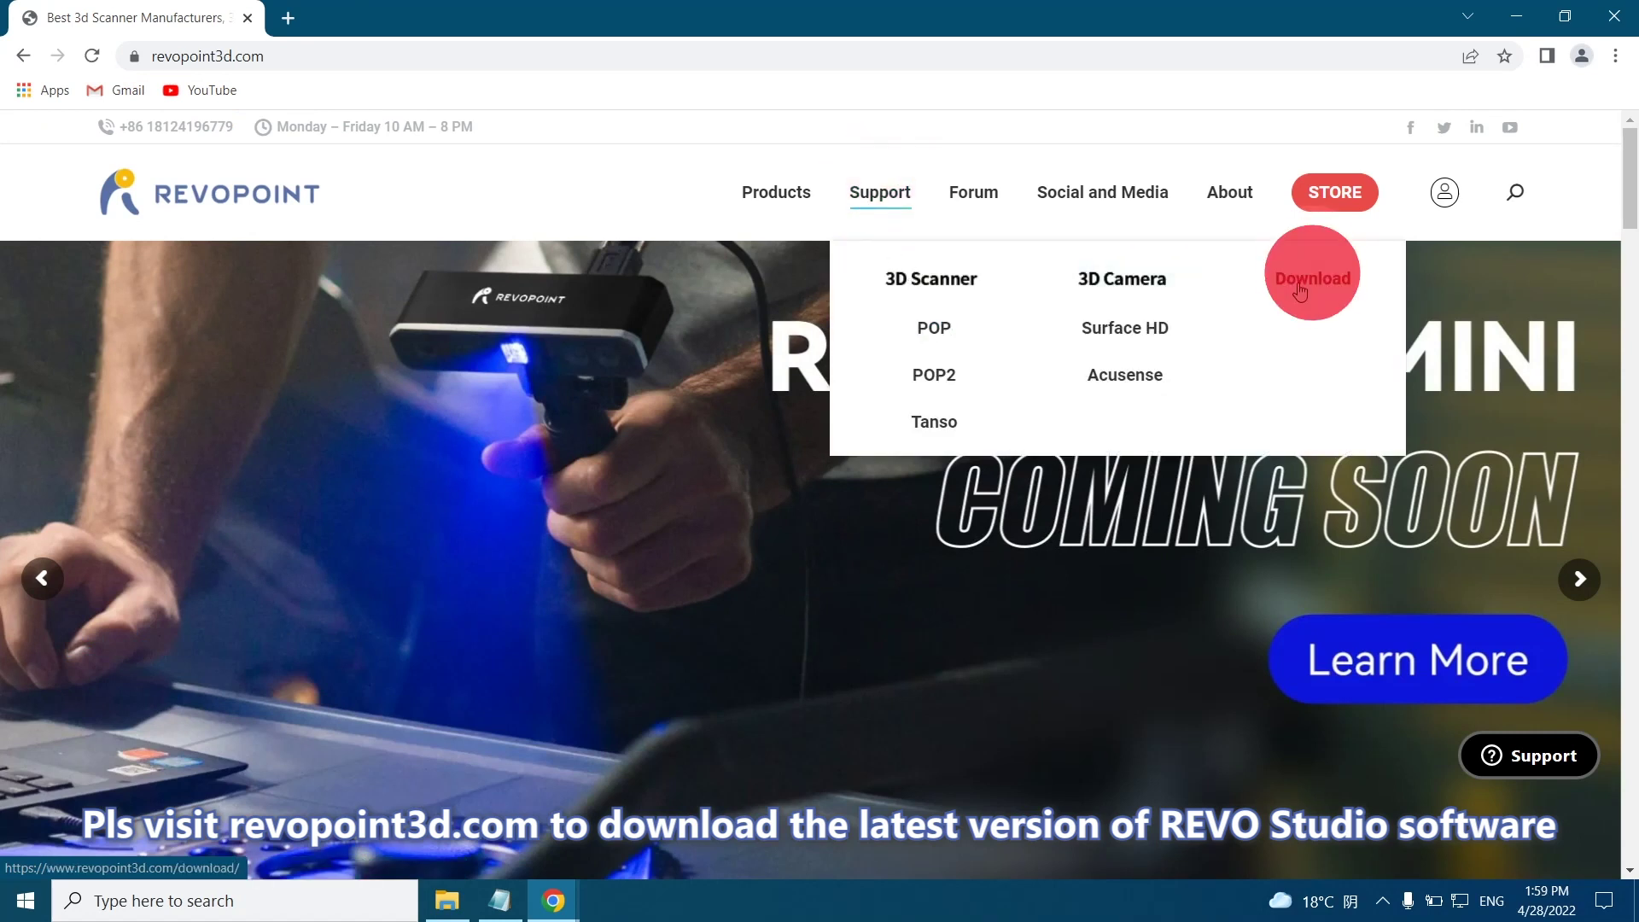
scroll(776, 432, "down", 3)
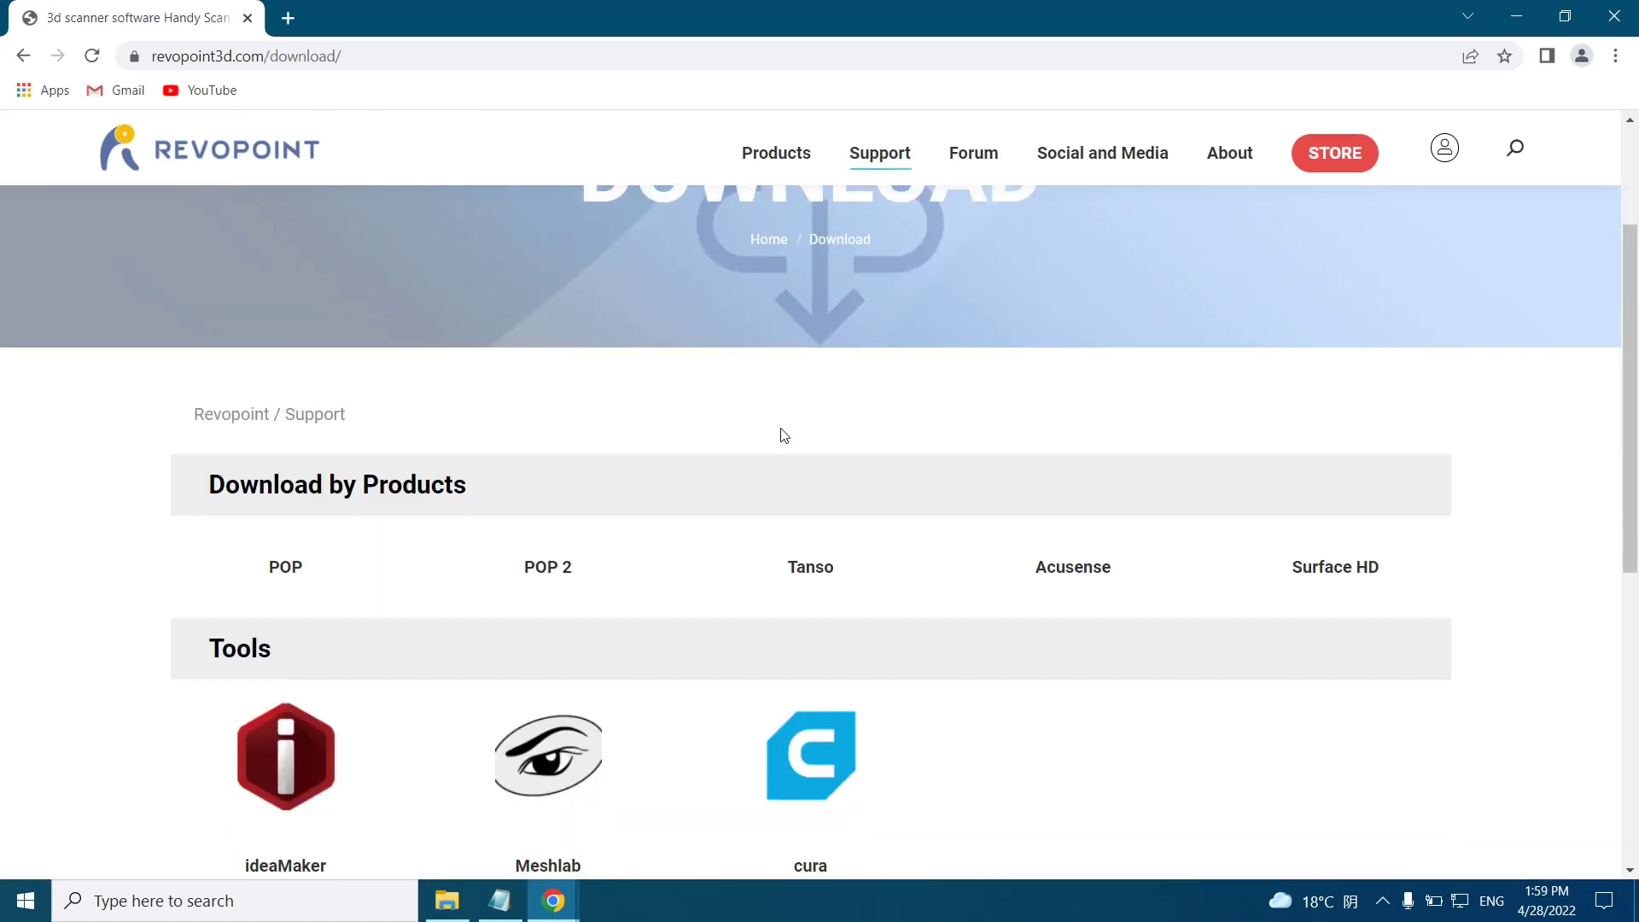
left_click(550, 568)
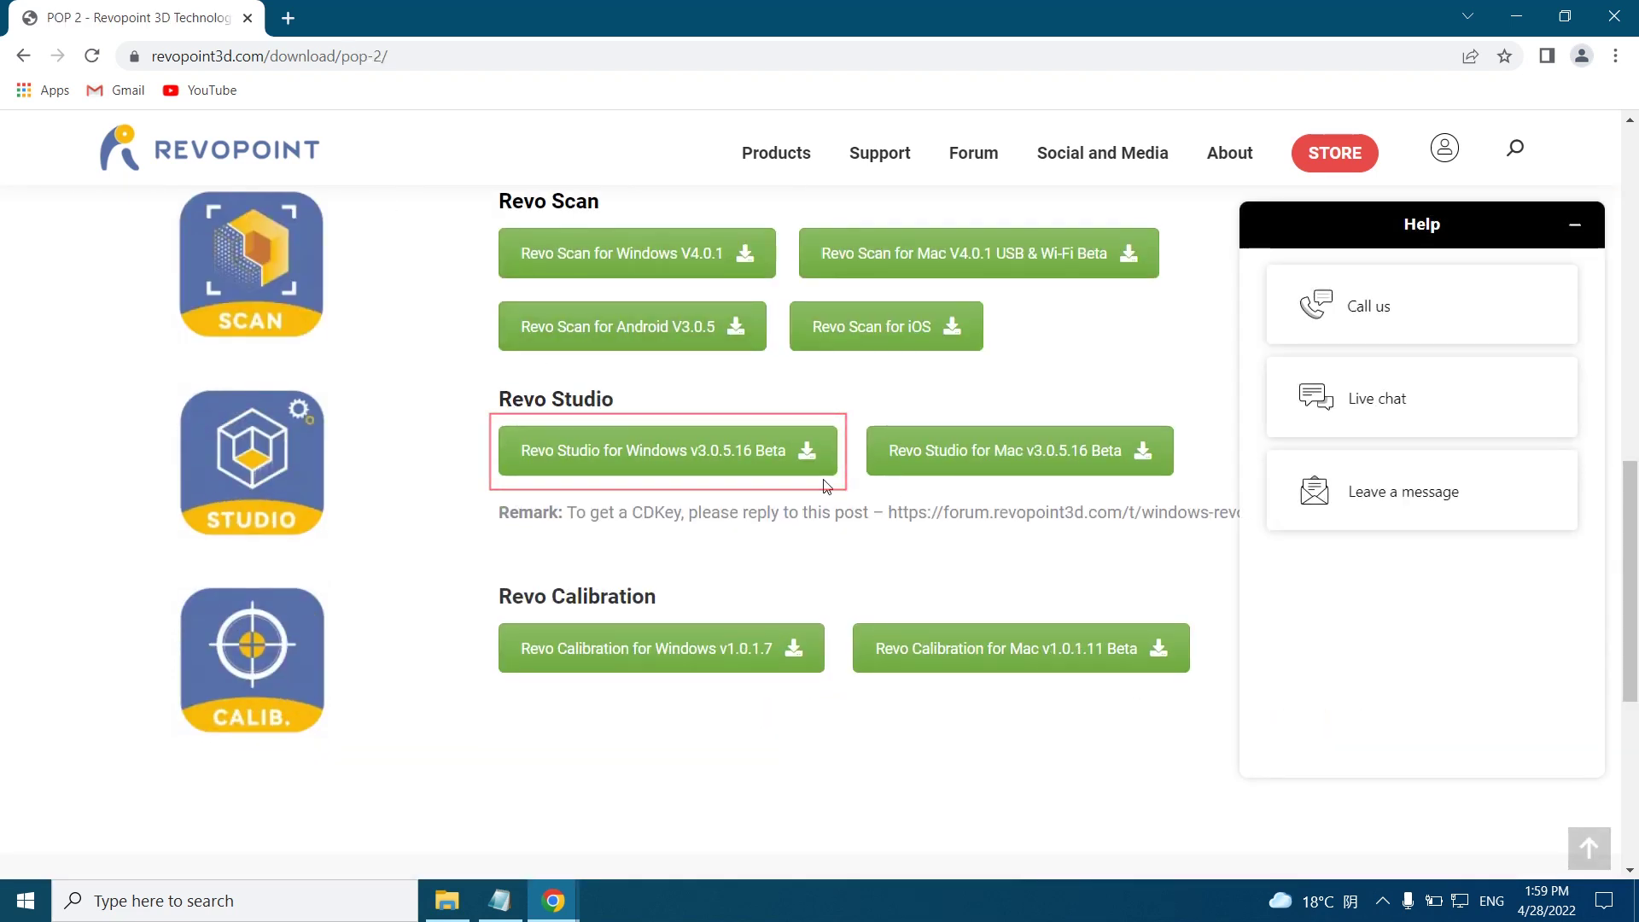
left_click(807, 451)
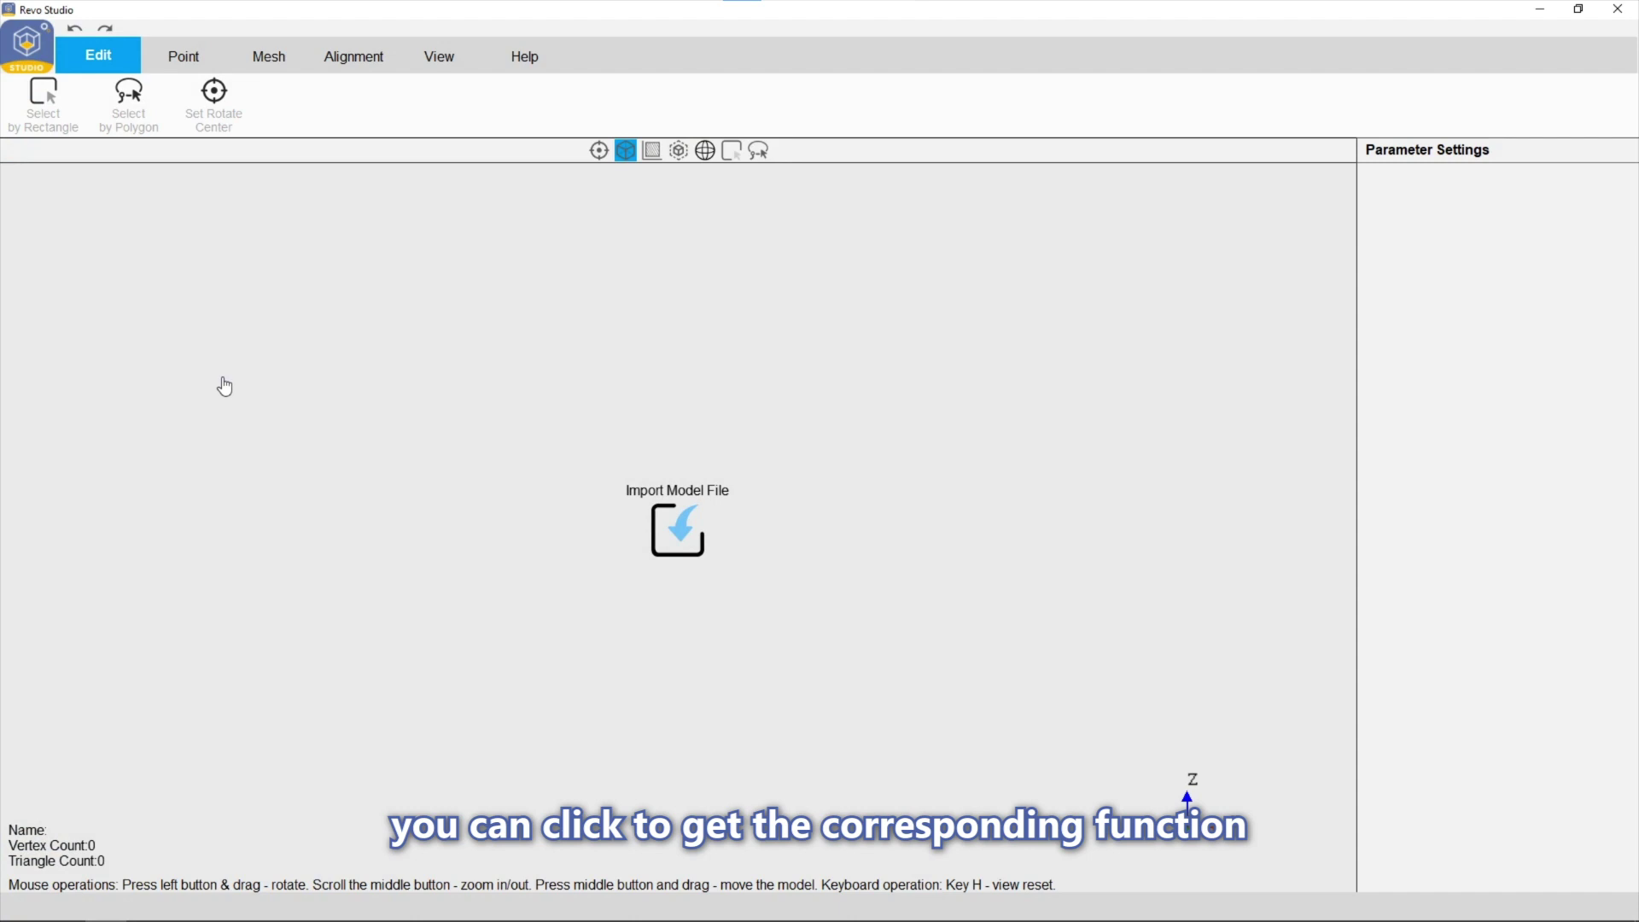
left_click(100, 54)
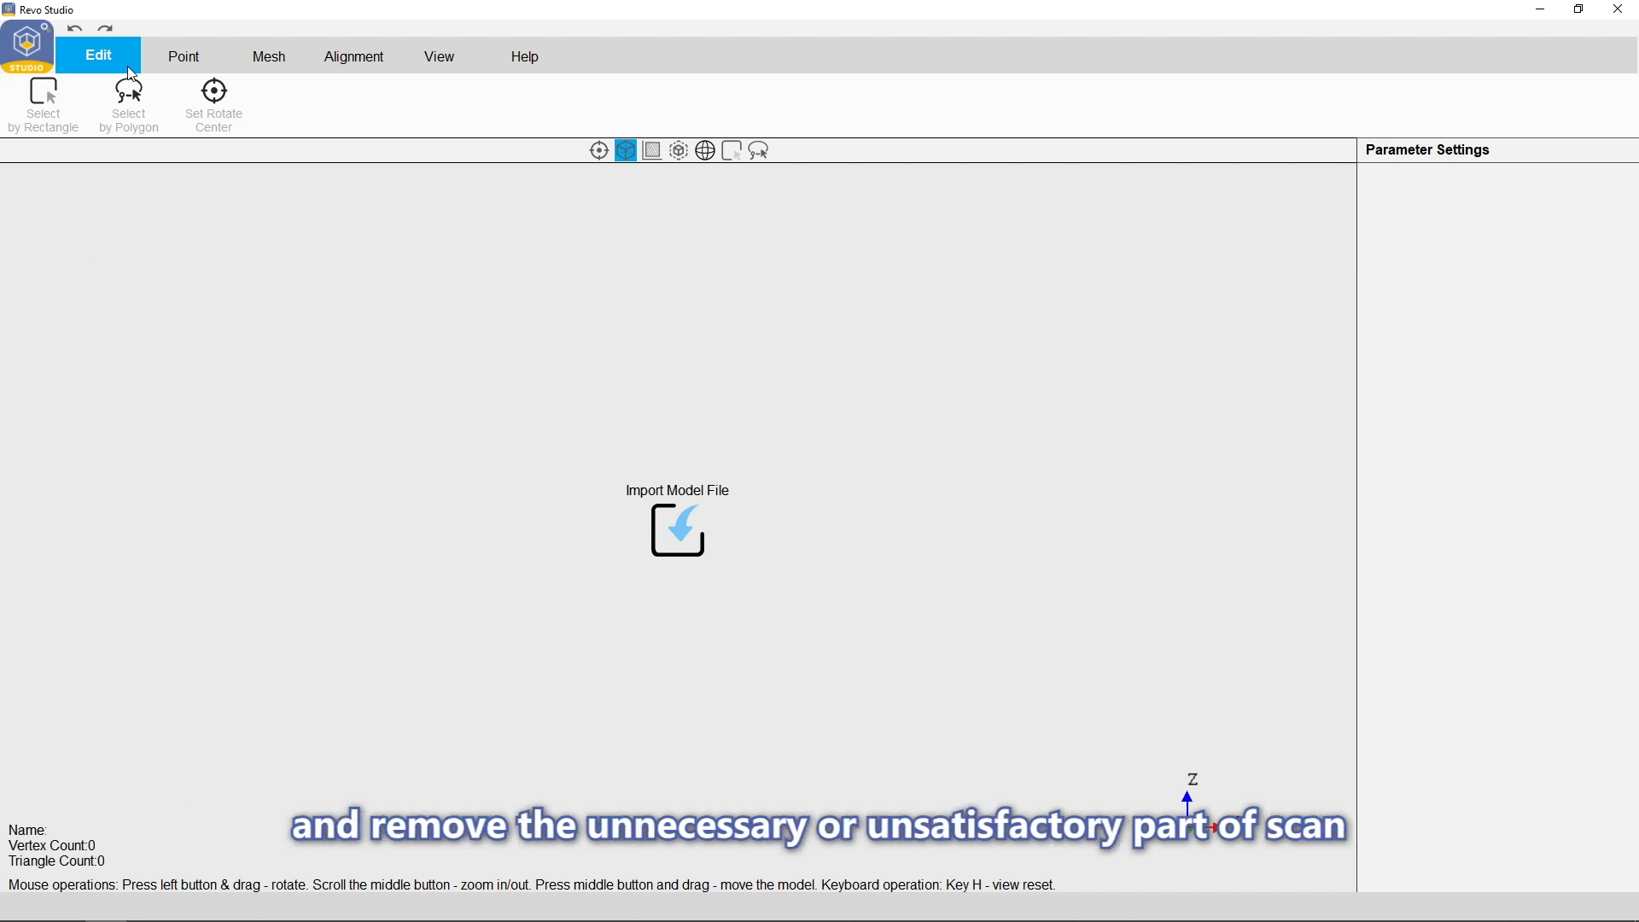
left_click(212, 71)
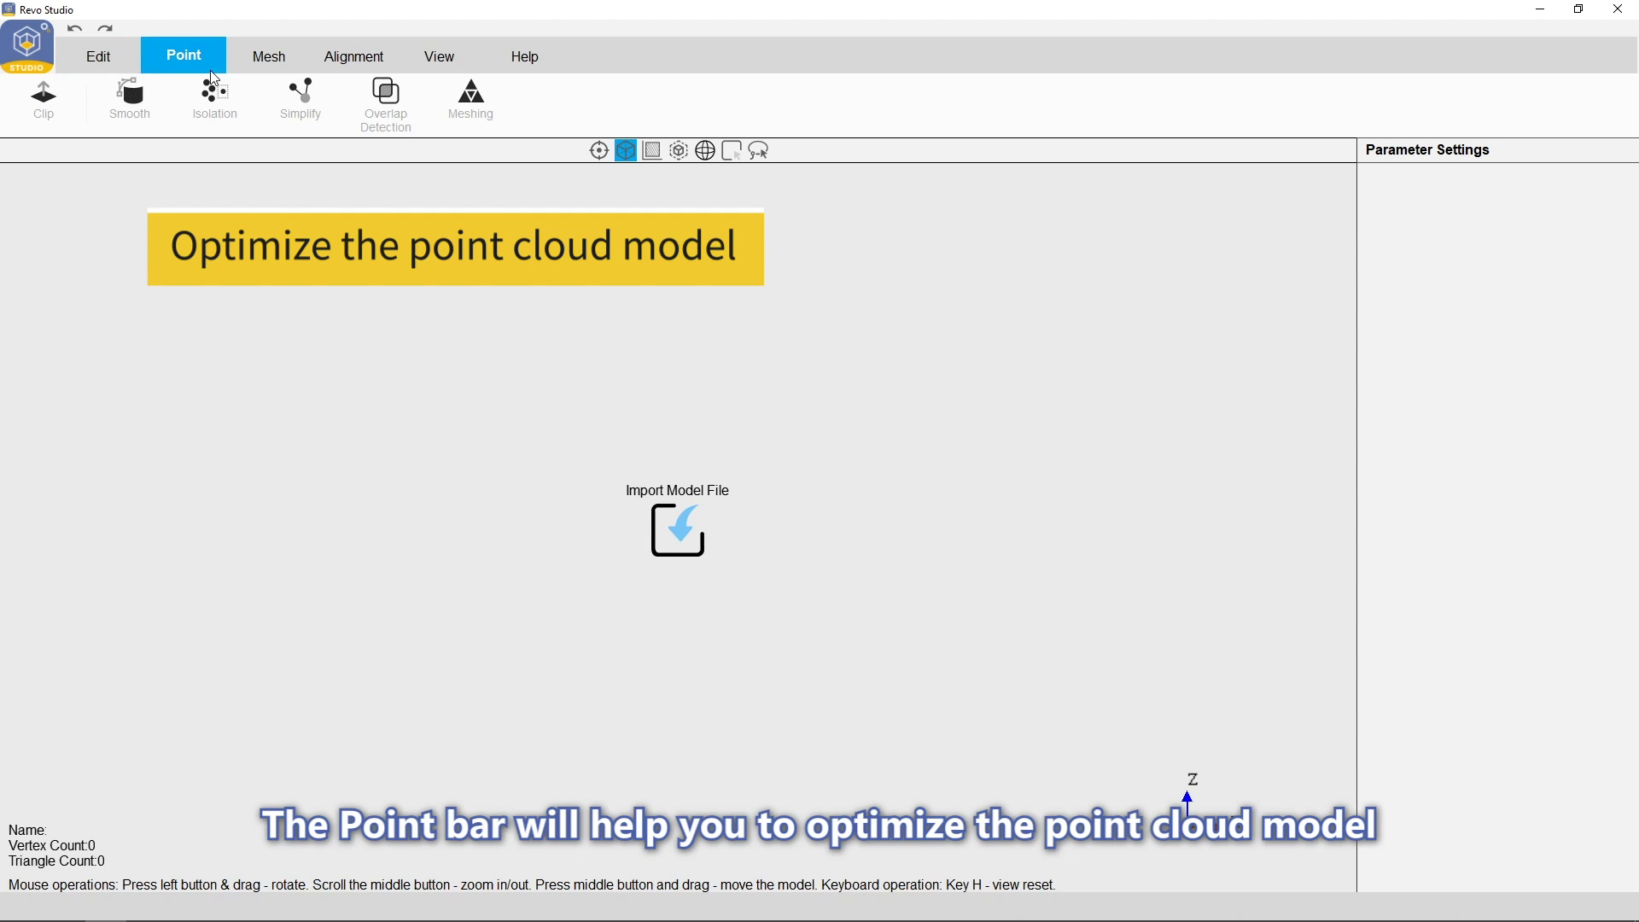
left_click(261, 68)
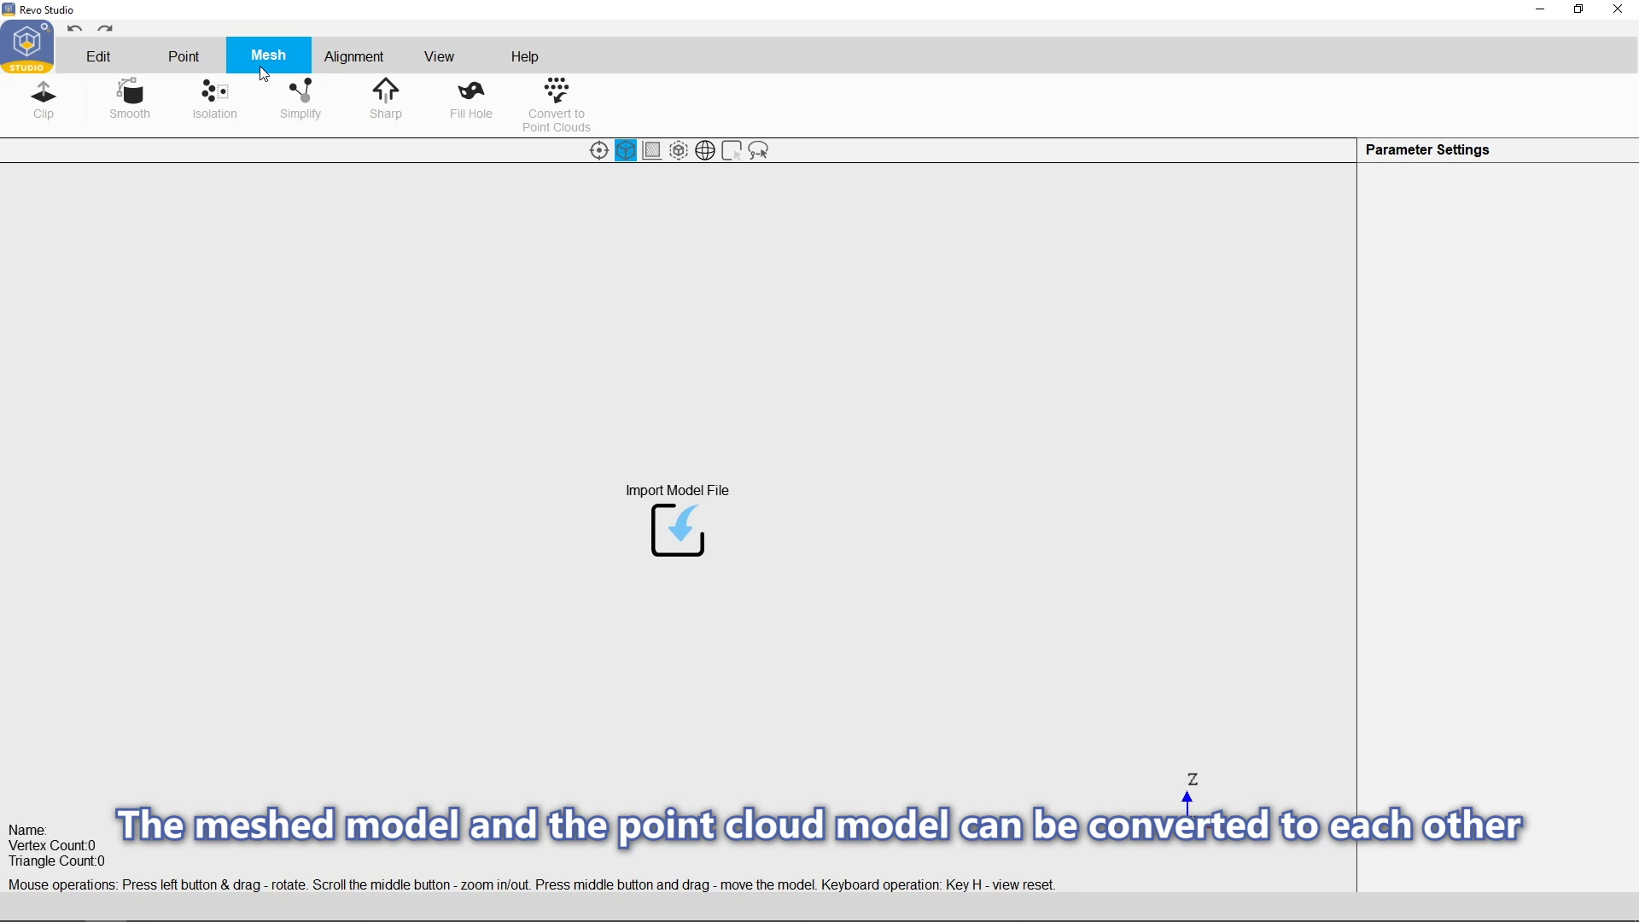
left_click(338, 64)
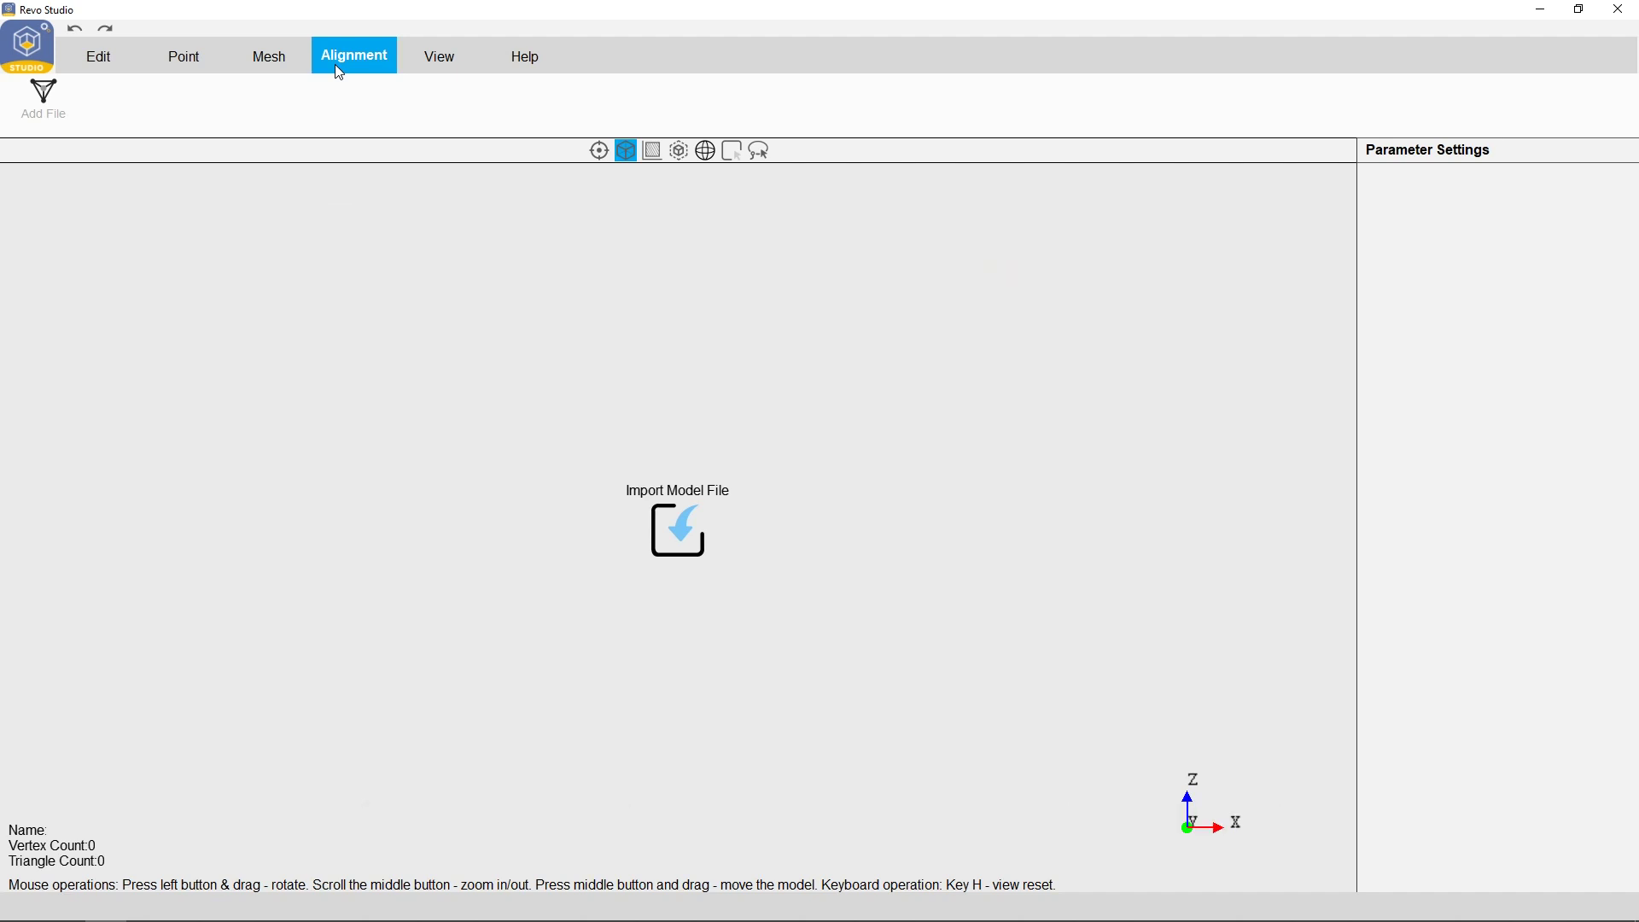
left_click(427, 78)
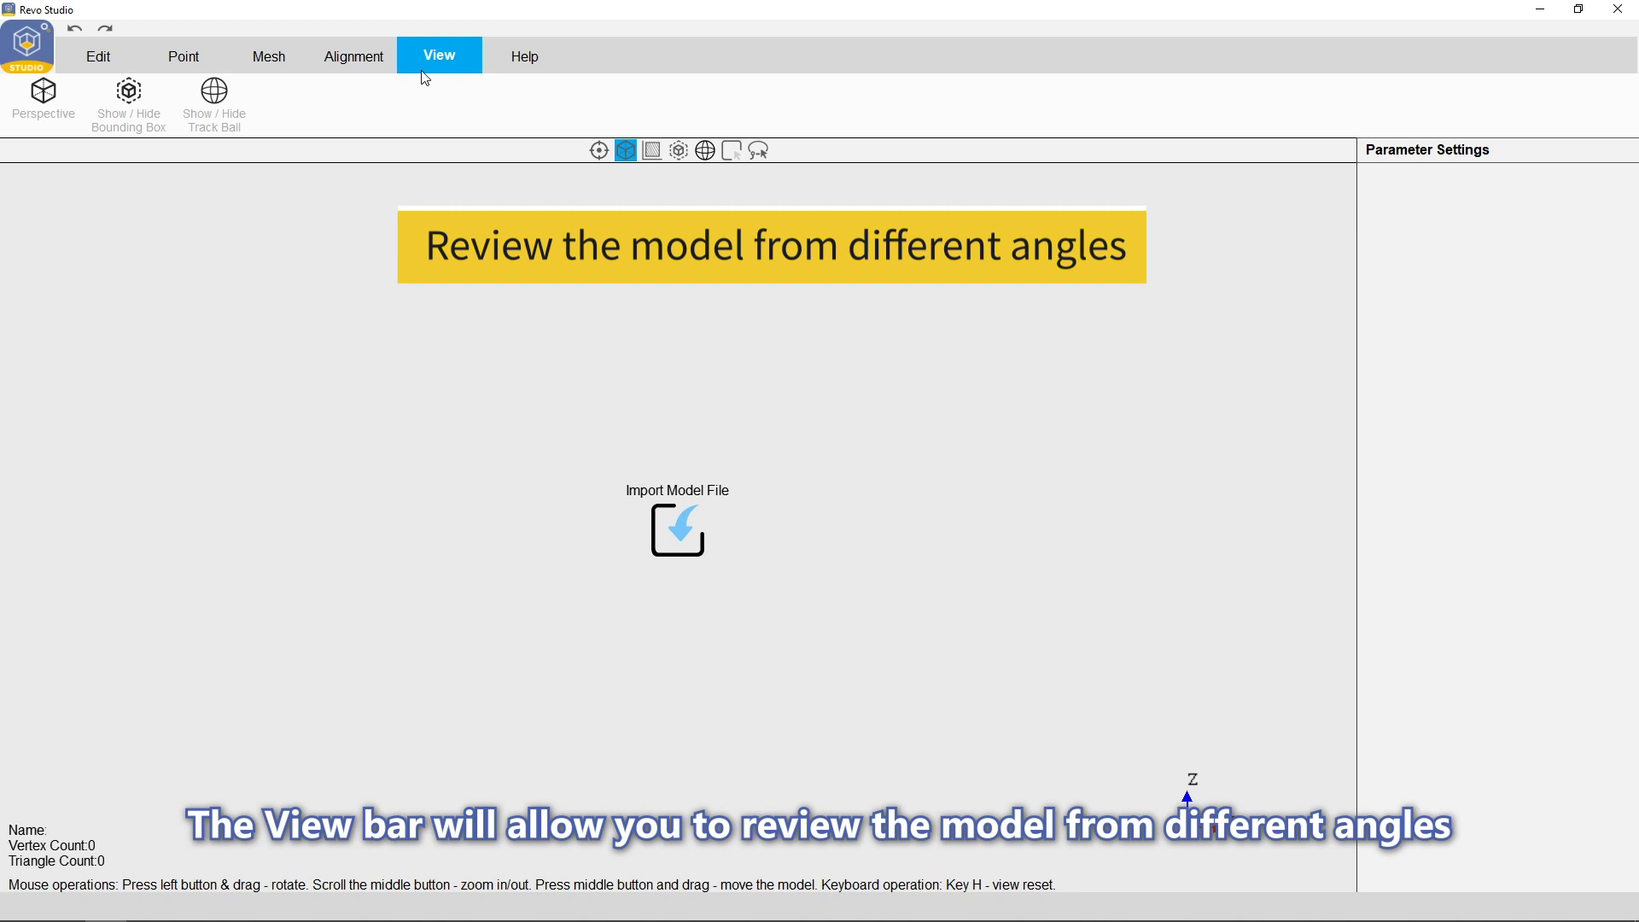
left_click(504, 72)
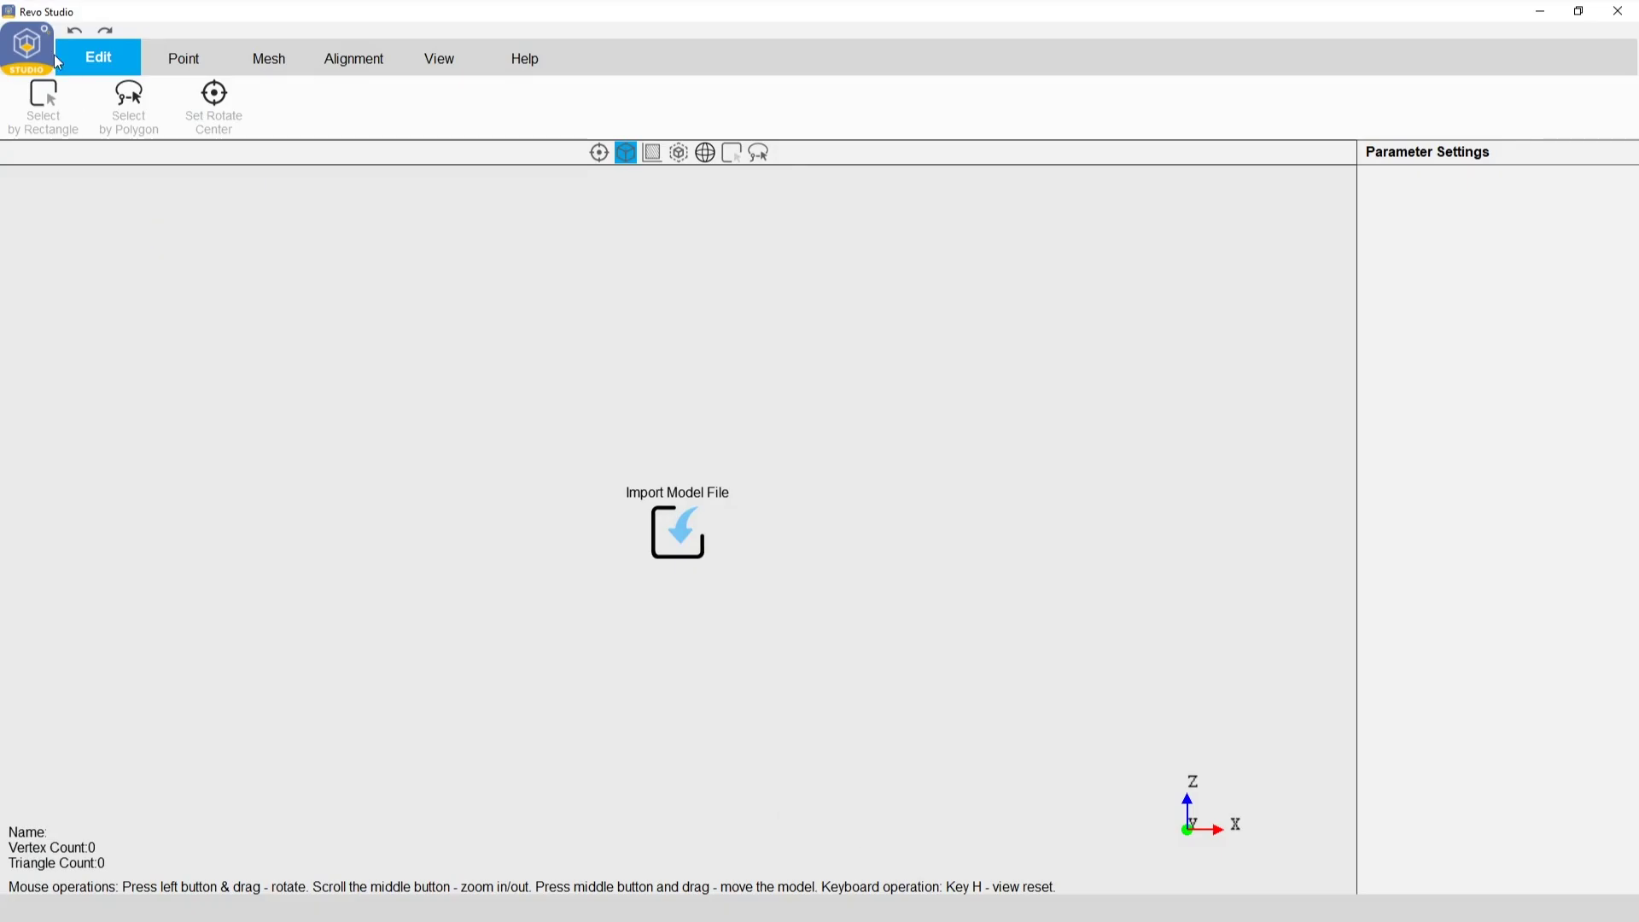
Import the an.ply figurine scan
left_click(27, 46)
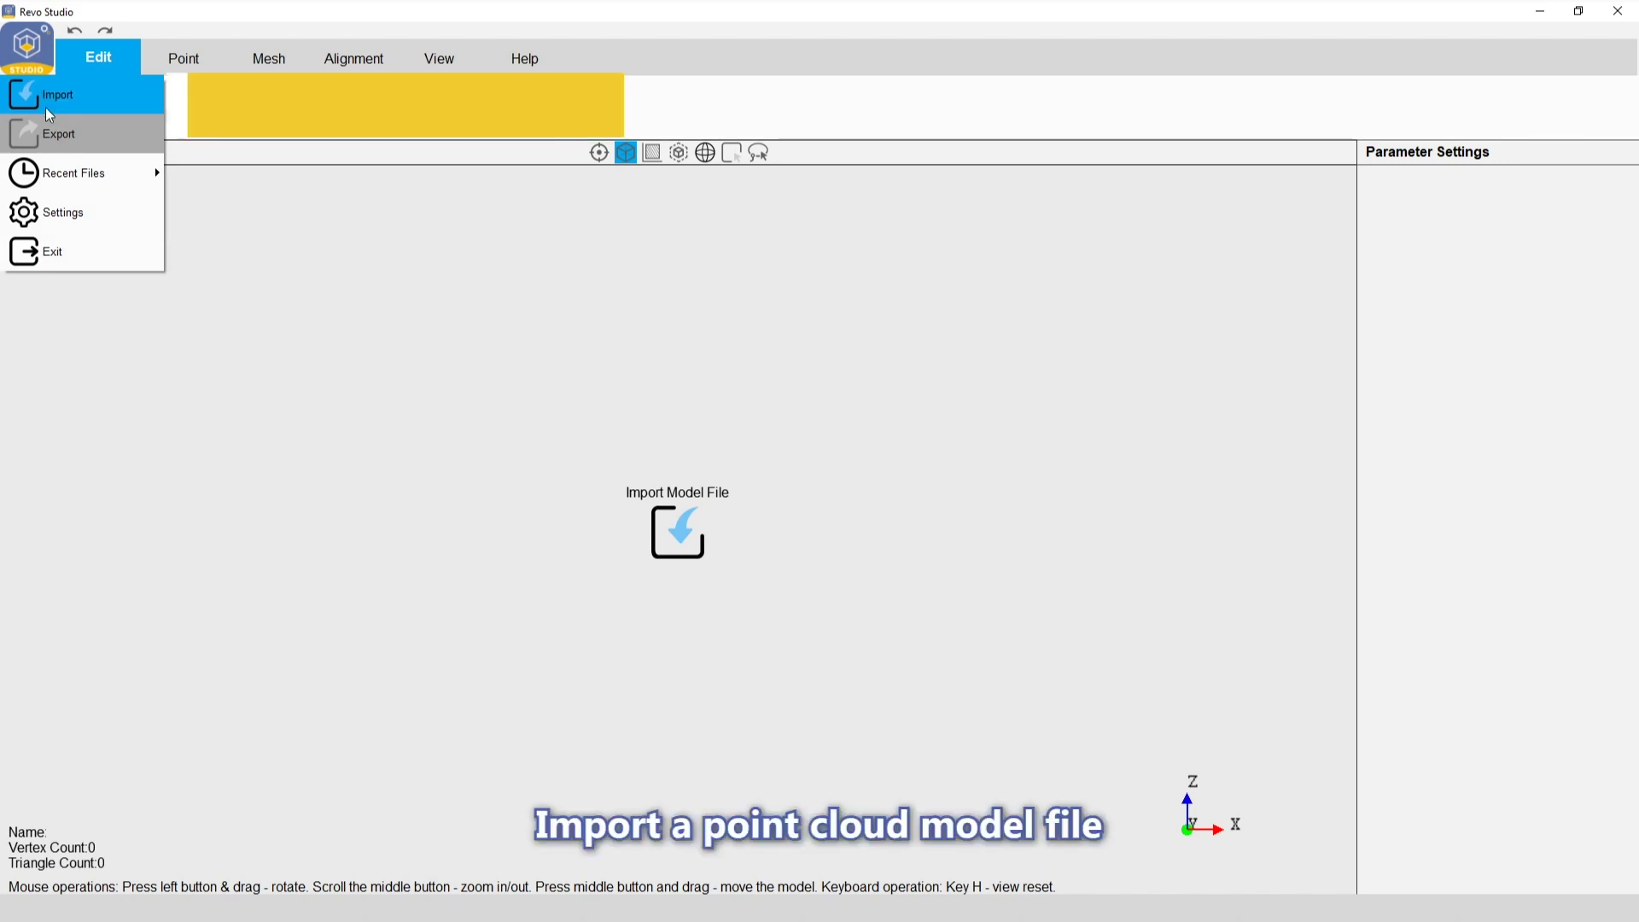
left_click(45, 109)
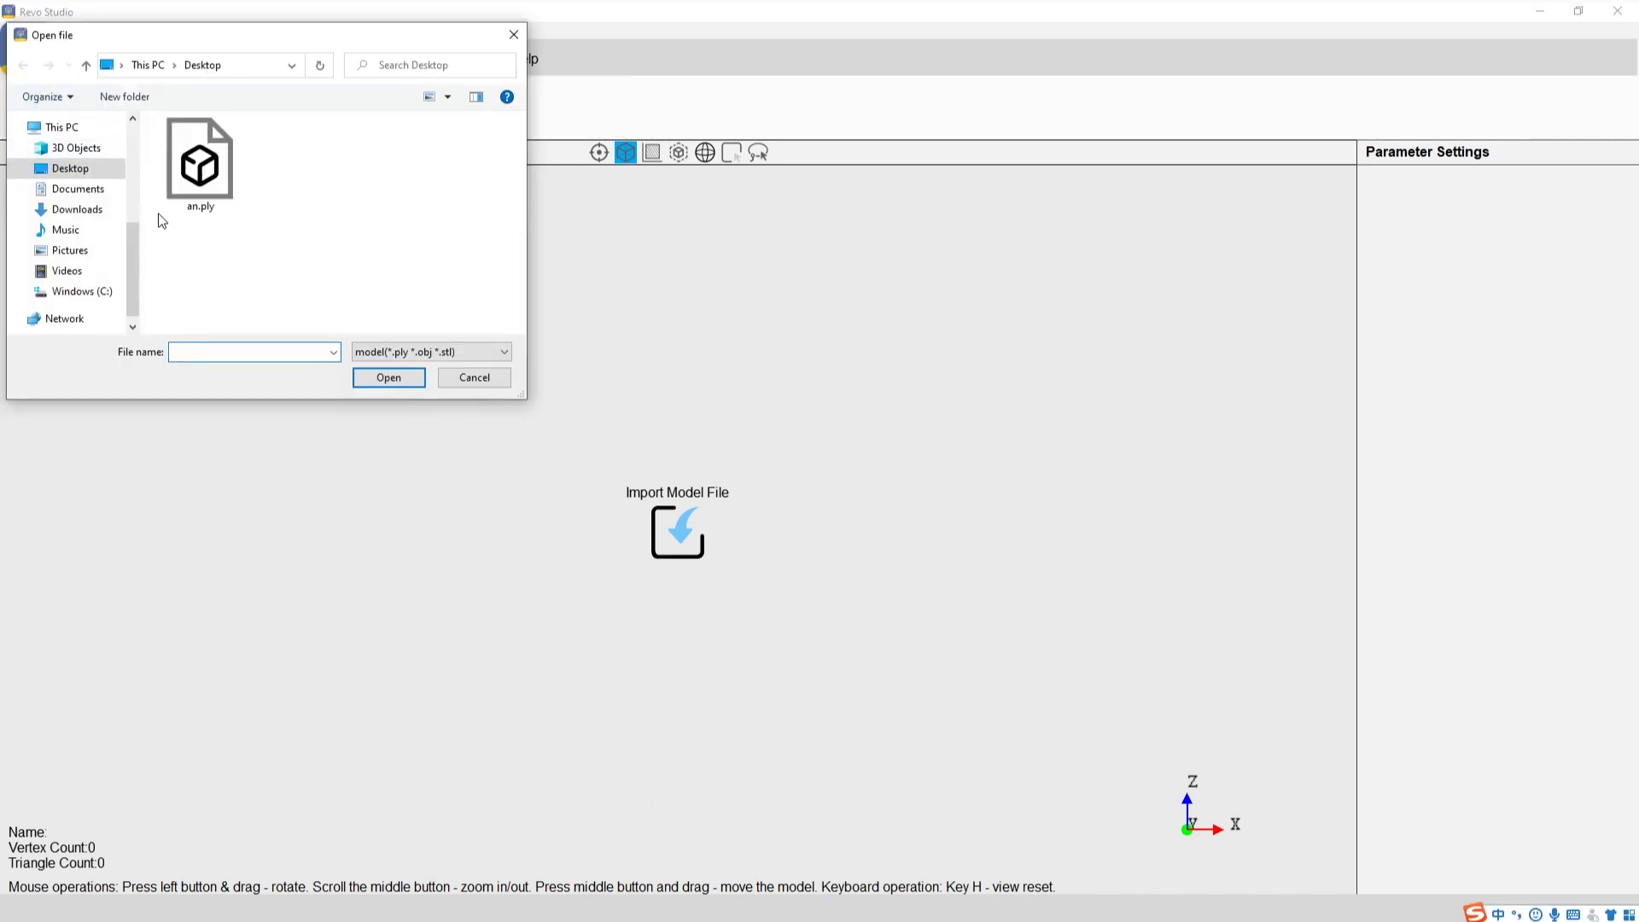
left_click(213, 183)
left_click(388, 377)
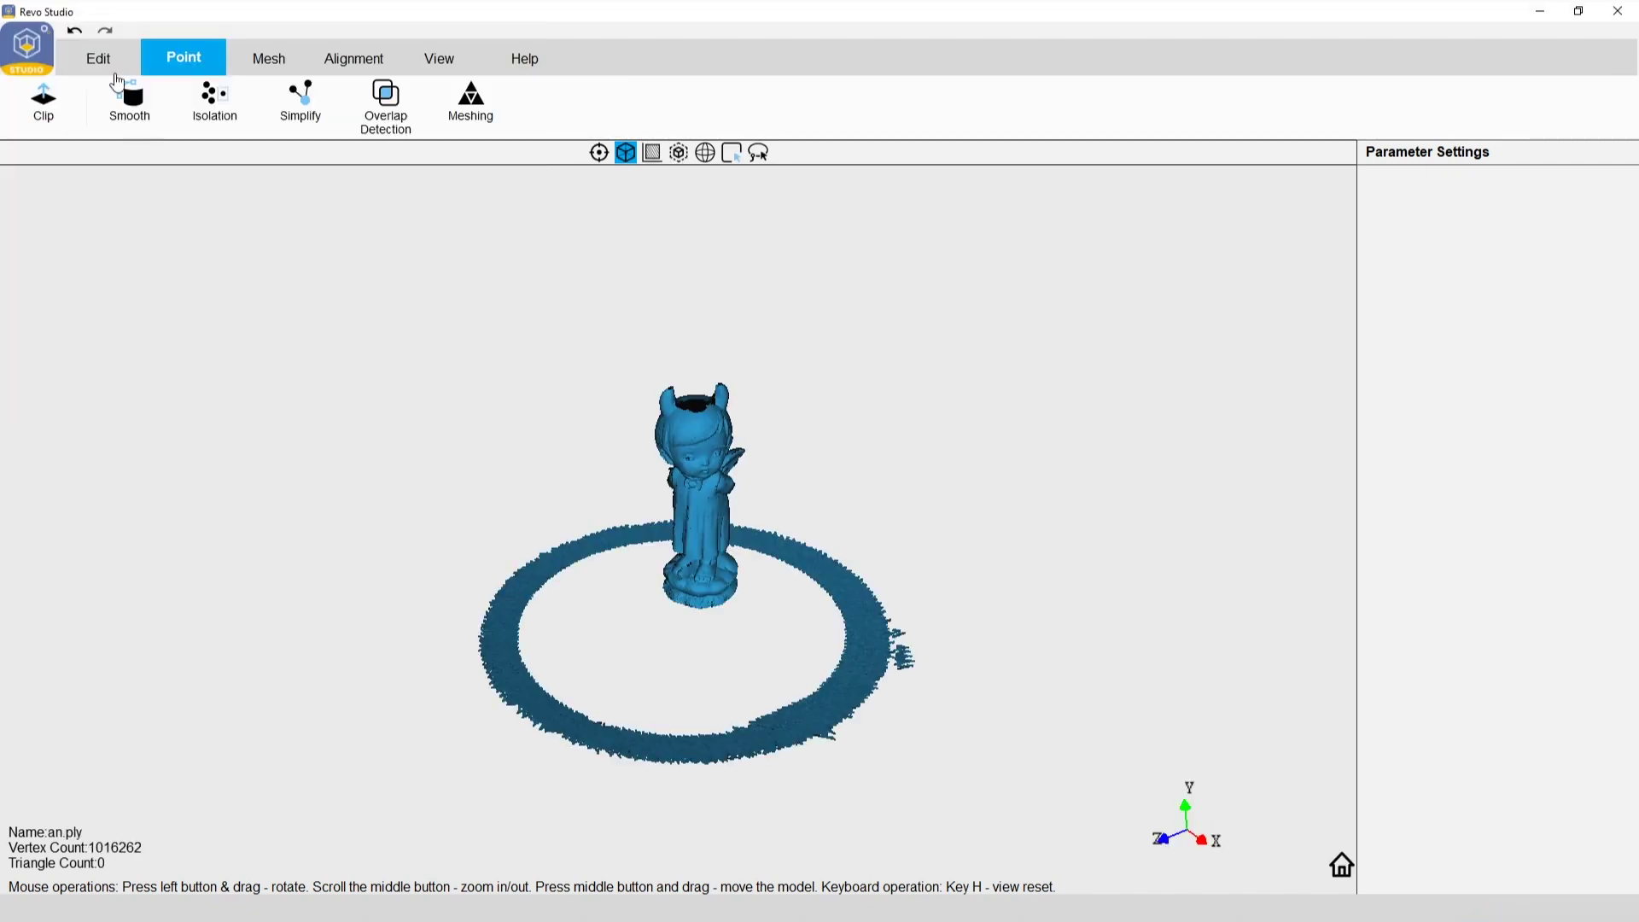
Delete the stray ring around the figure using rectangle and polygon selections
left_click(98, 57)
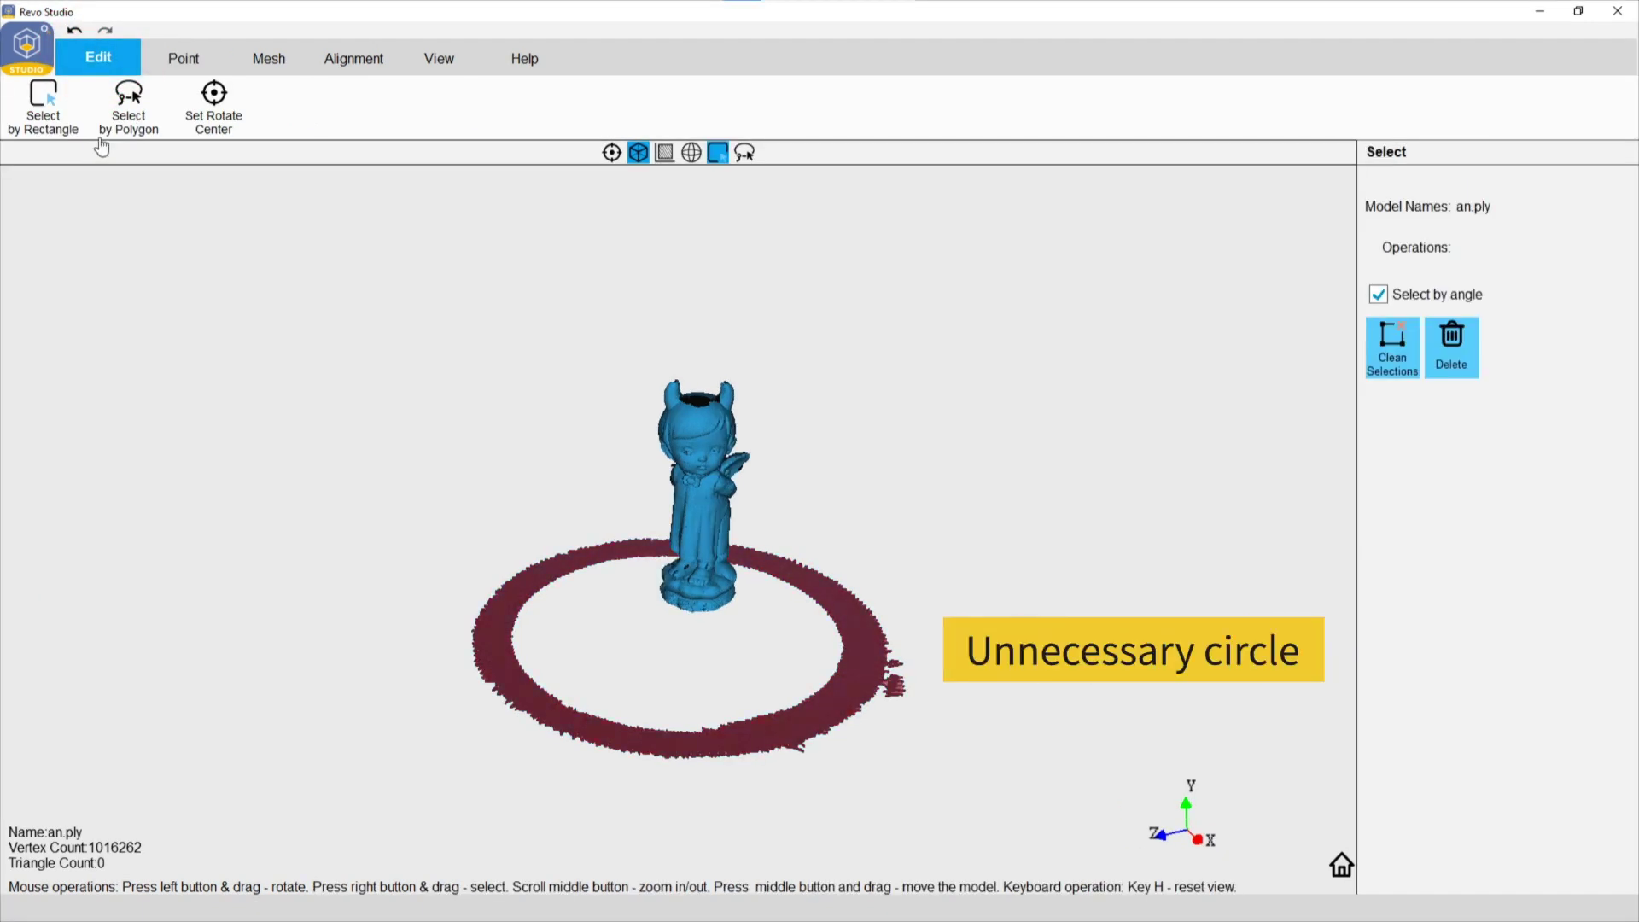
left_click(44, 105)
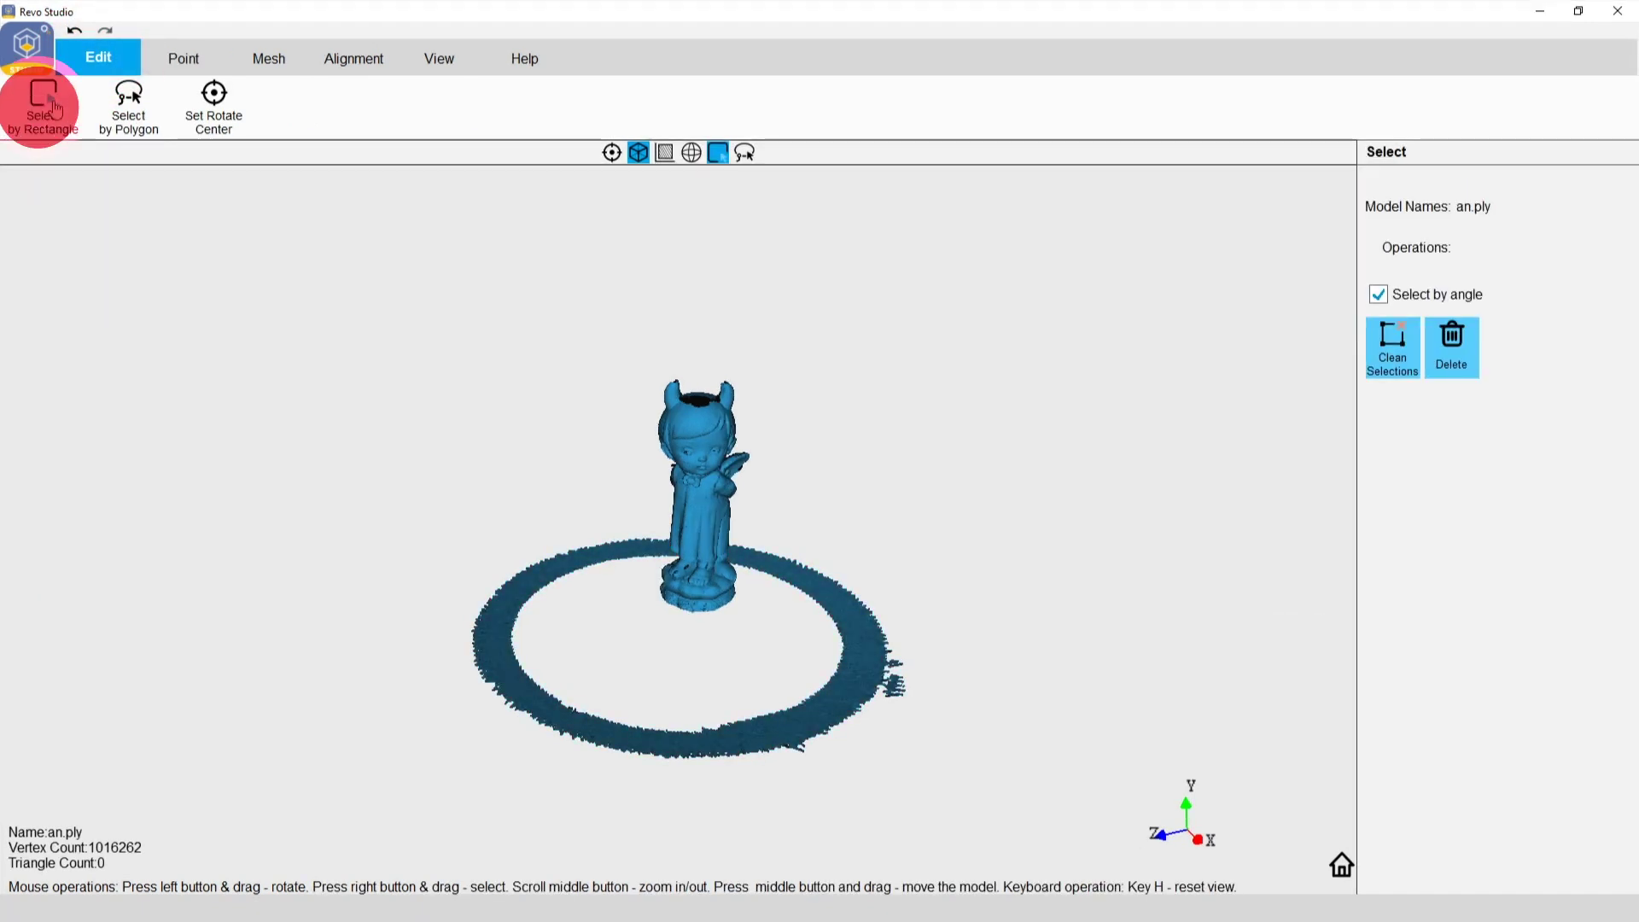
right_click_drag(450, 615, 636, 773)
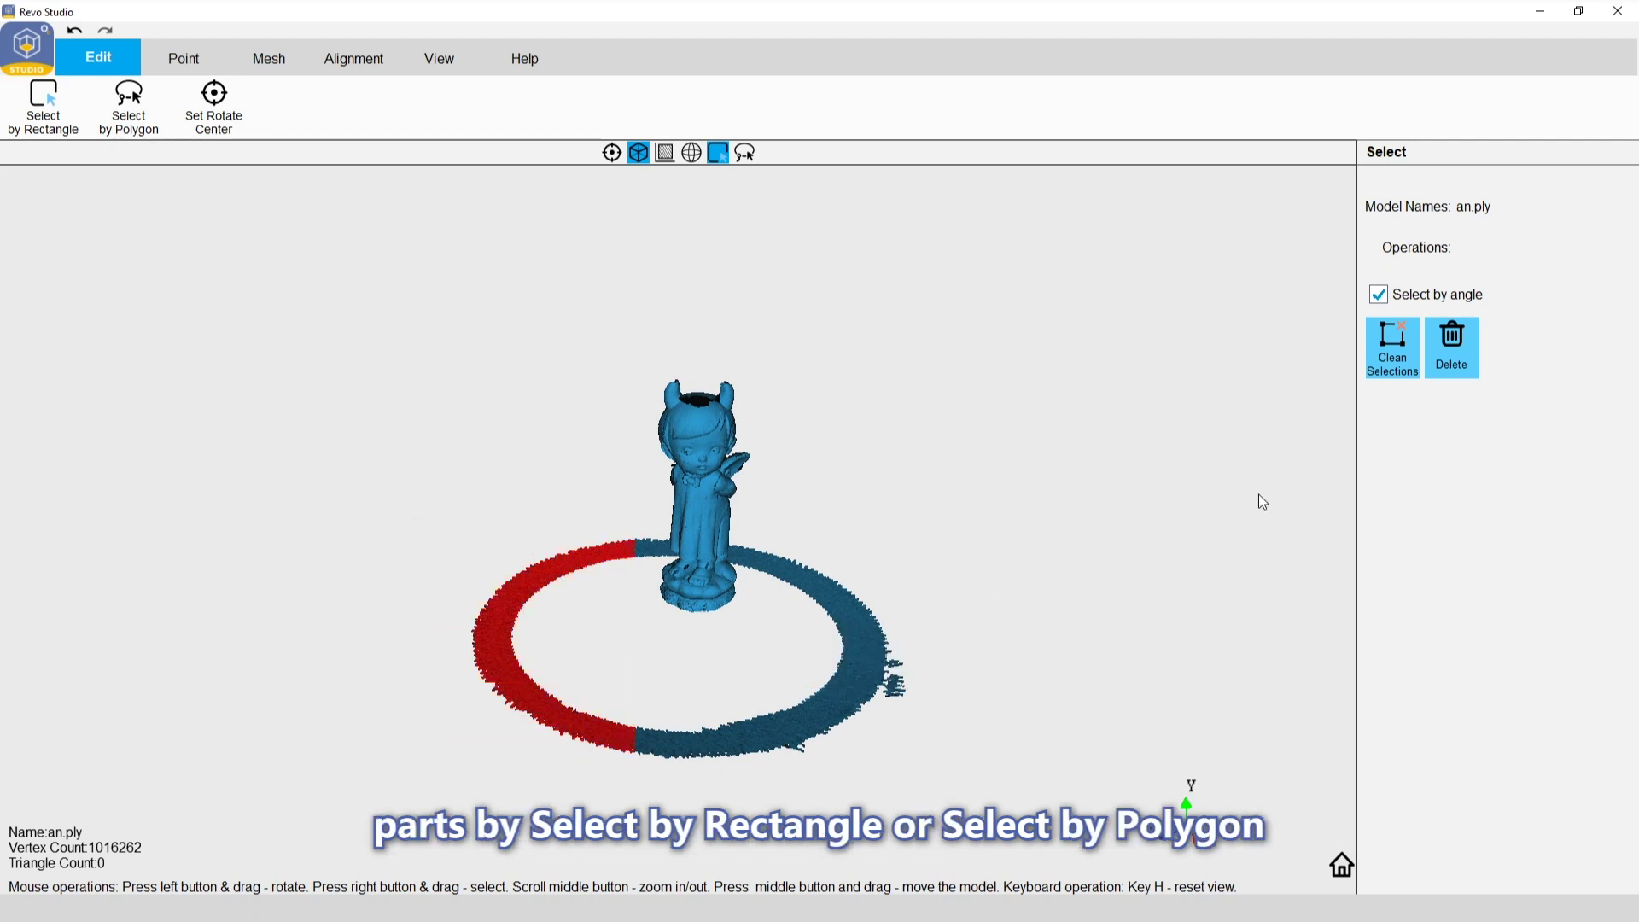
left_click(1456, 359)
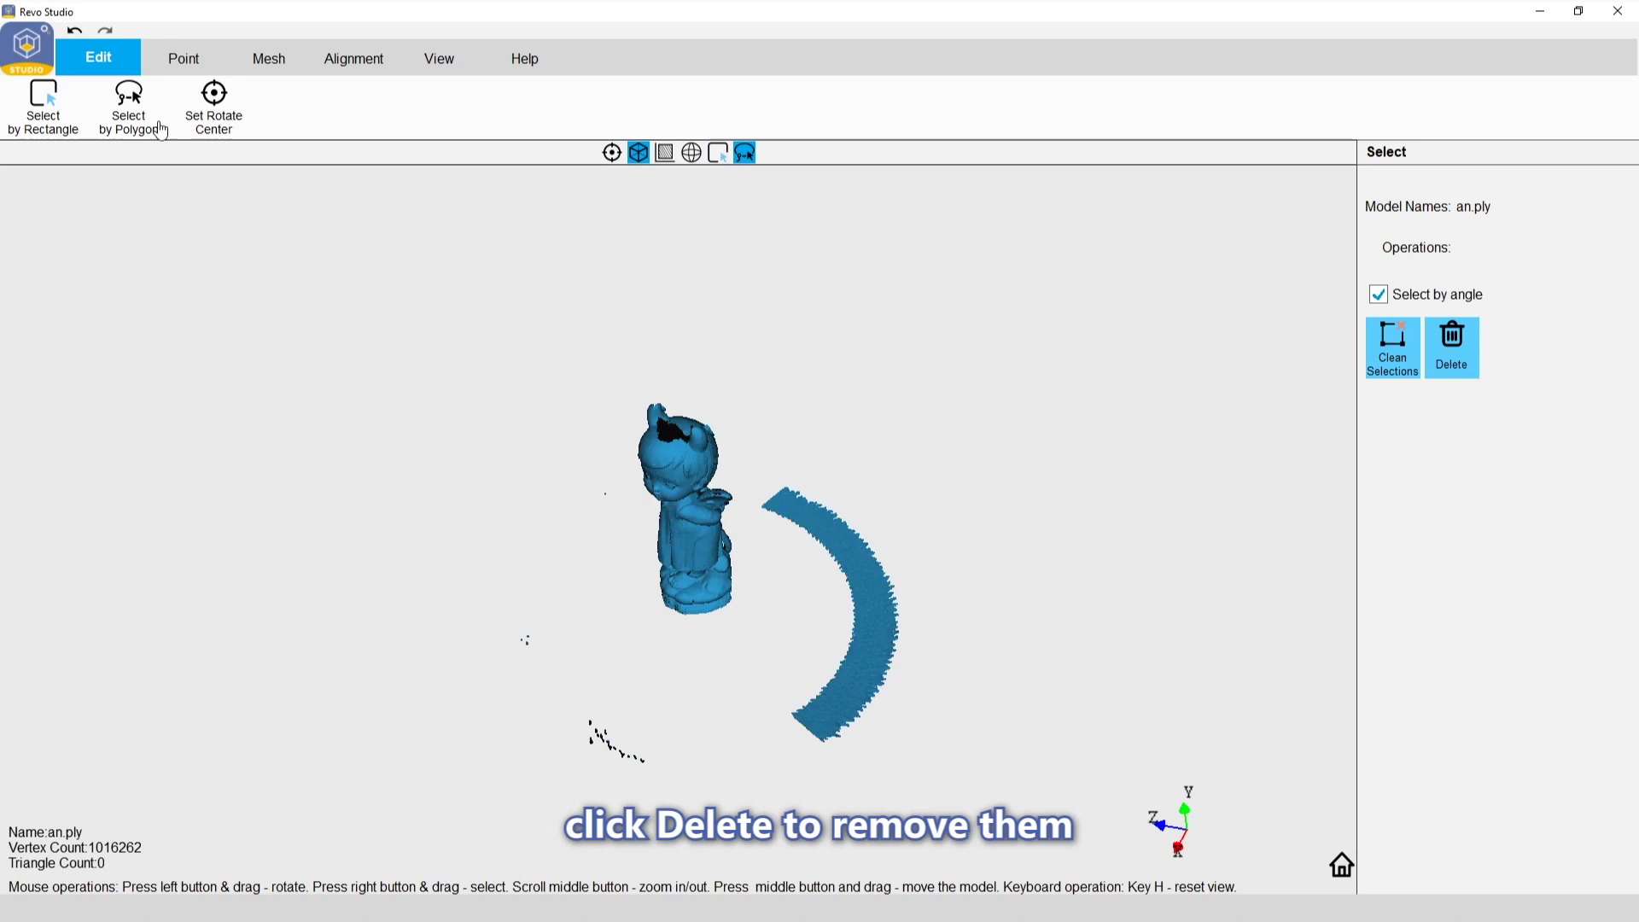
left_click(135, 109)
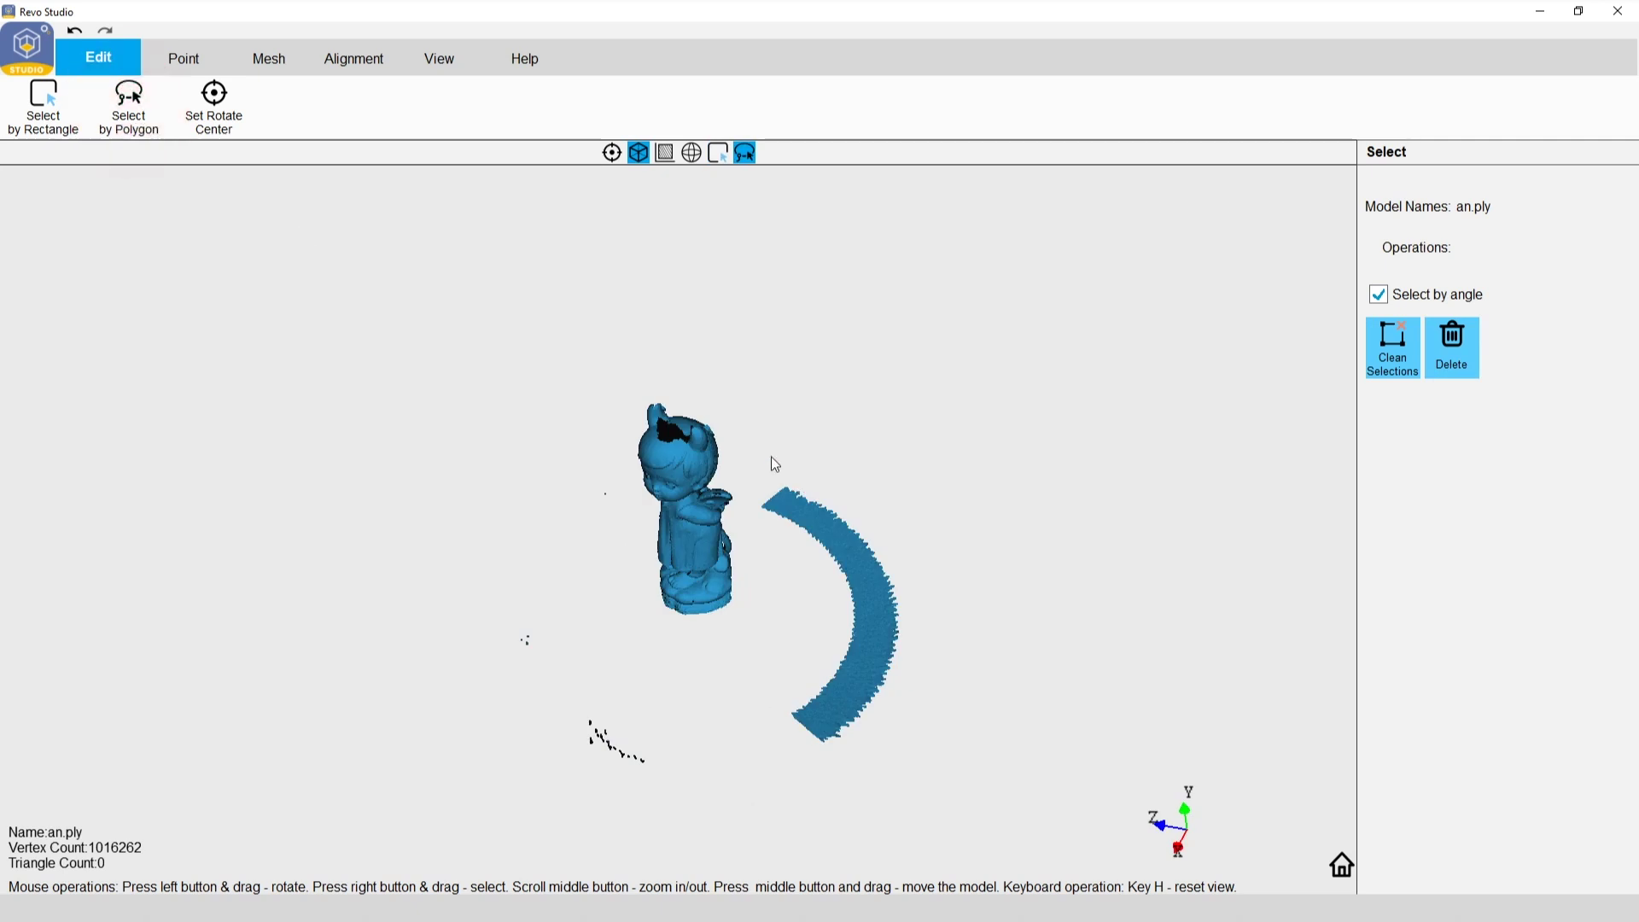
mouse_move(740, 517)
right_mouse_down()
mouse_move(864, 647)
mouse_move(979, 663)
mouse_move(977, 501)
mouse_move(903, 476)
right_mouse_up()
left_click(1452, 346)
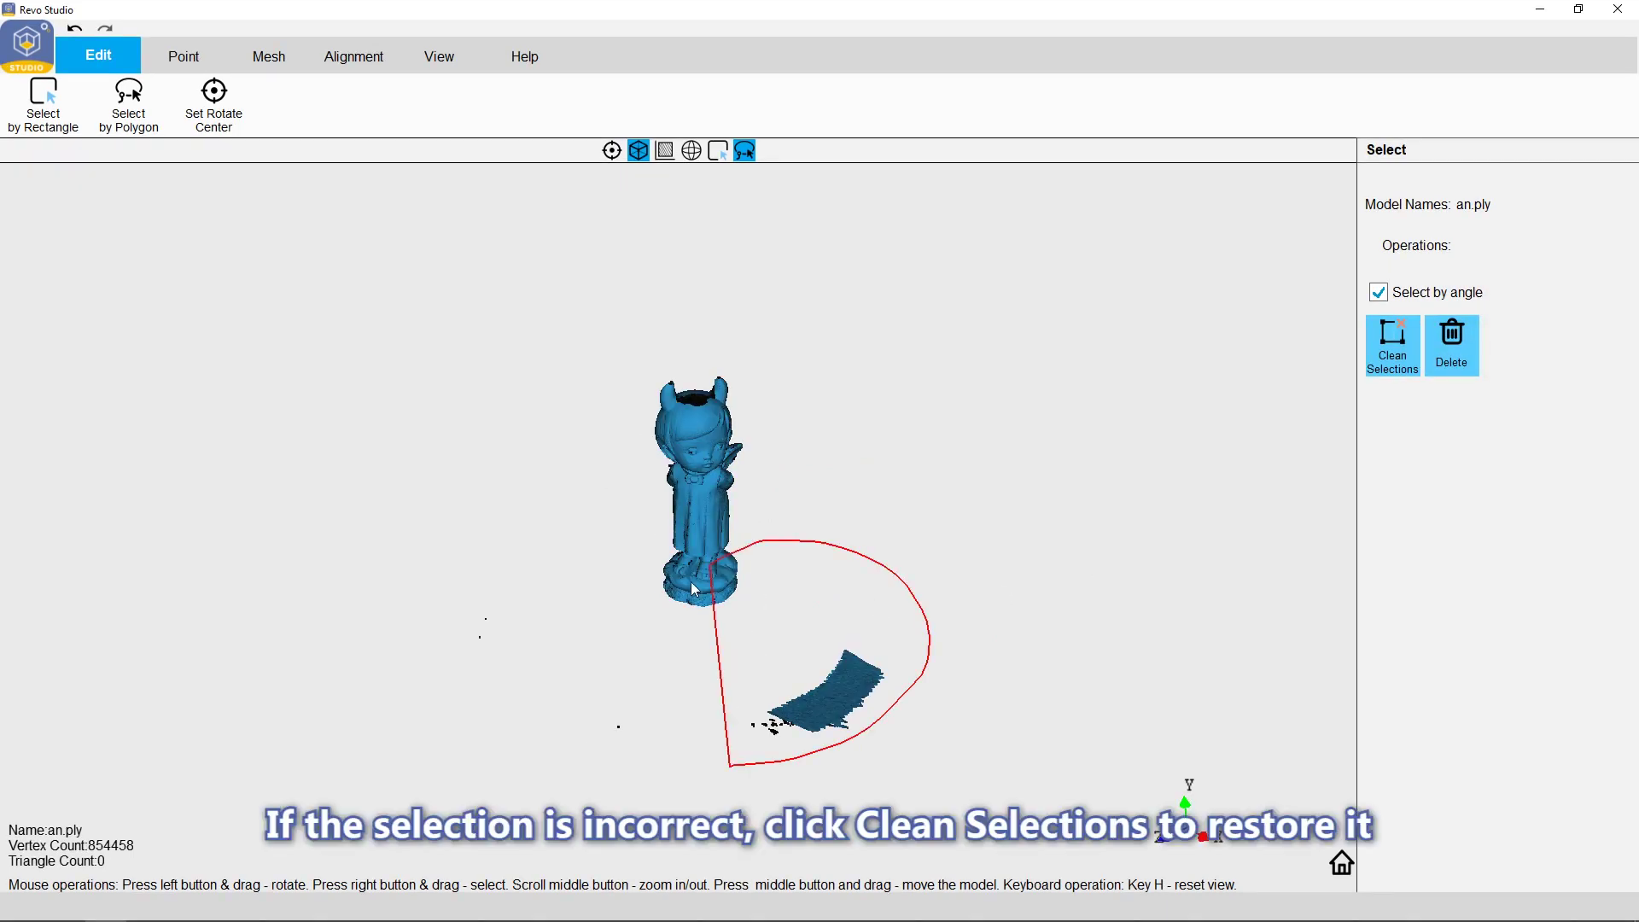
right_click_drag(696, 589, 704, 602)
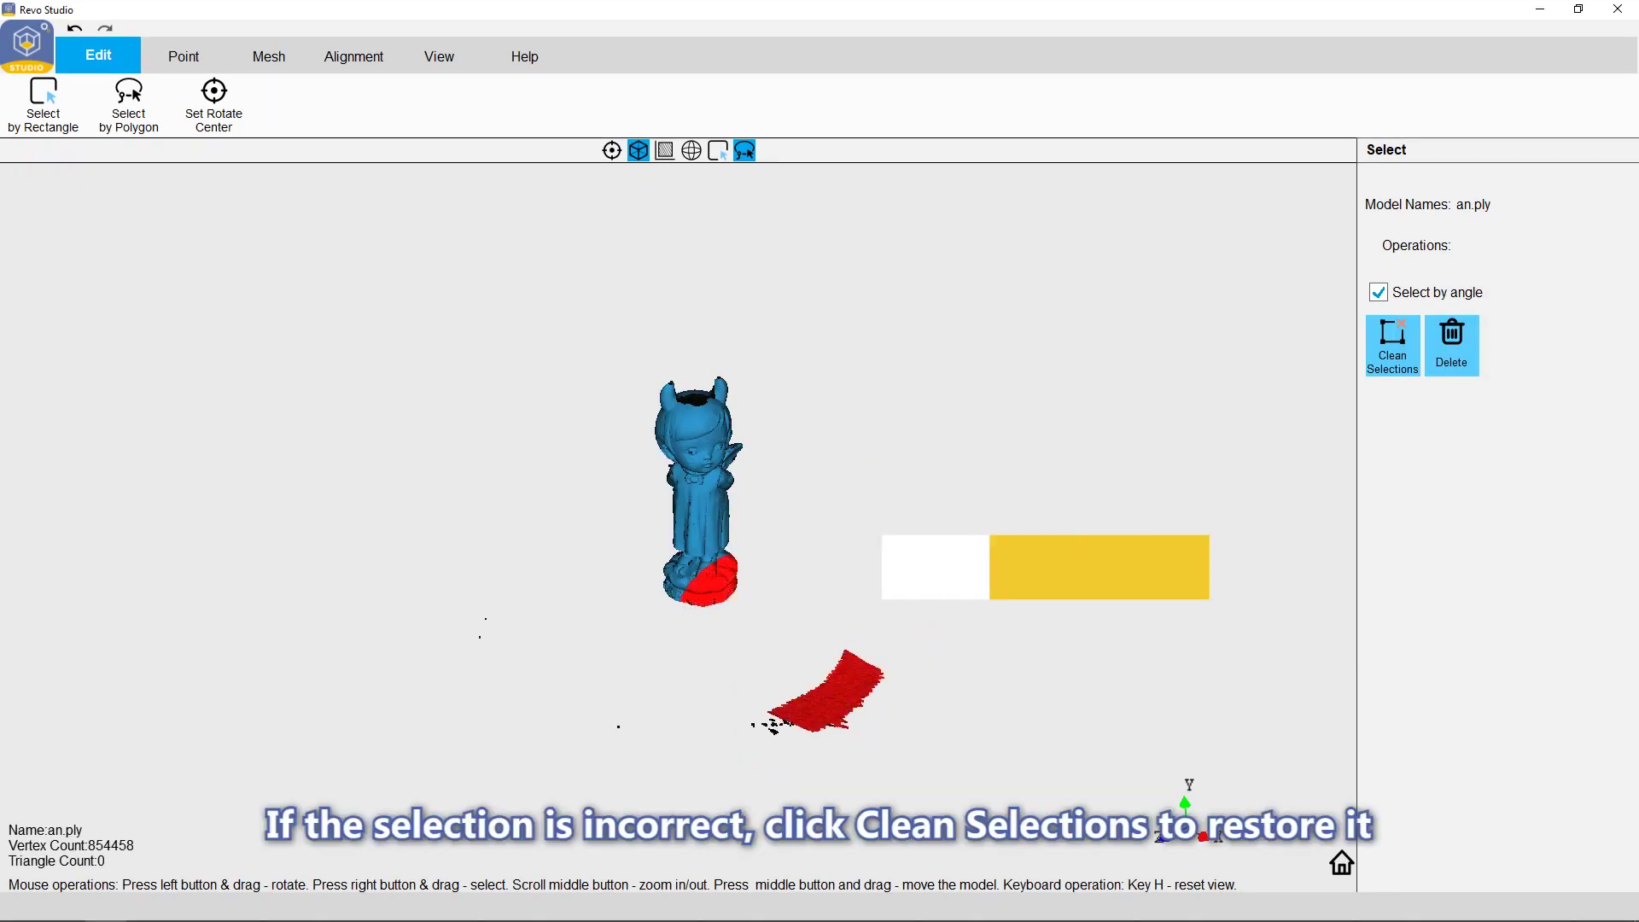
left_click(1387, 364)
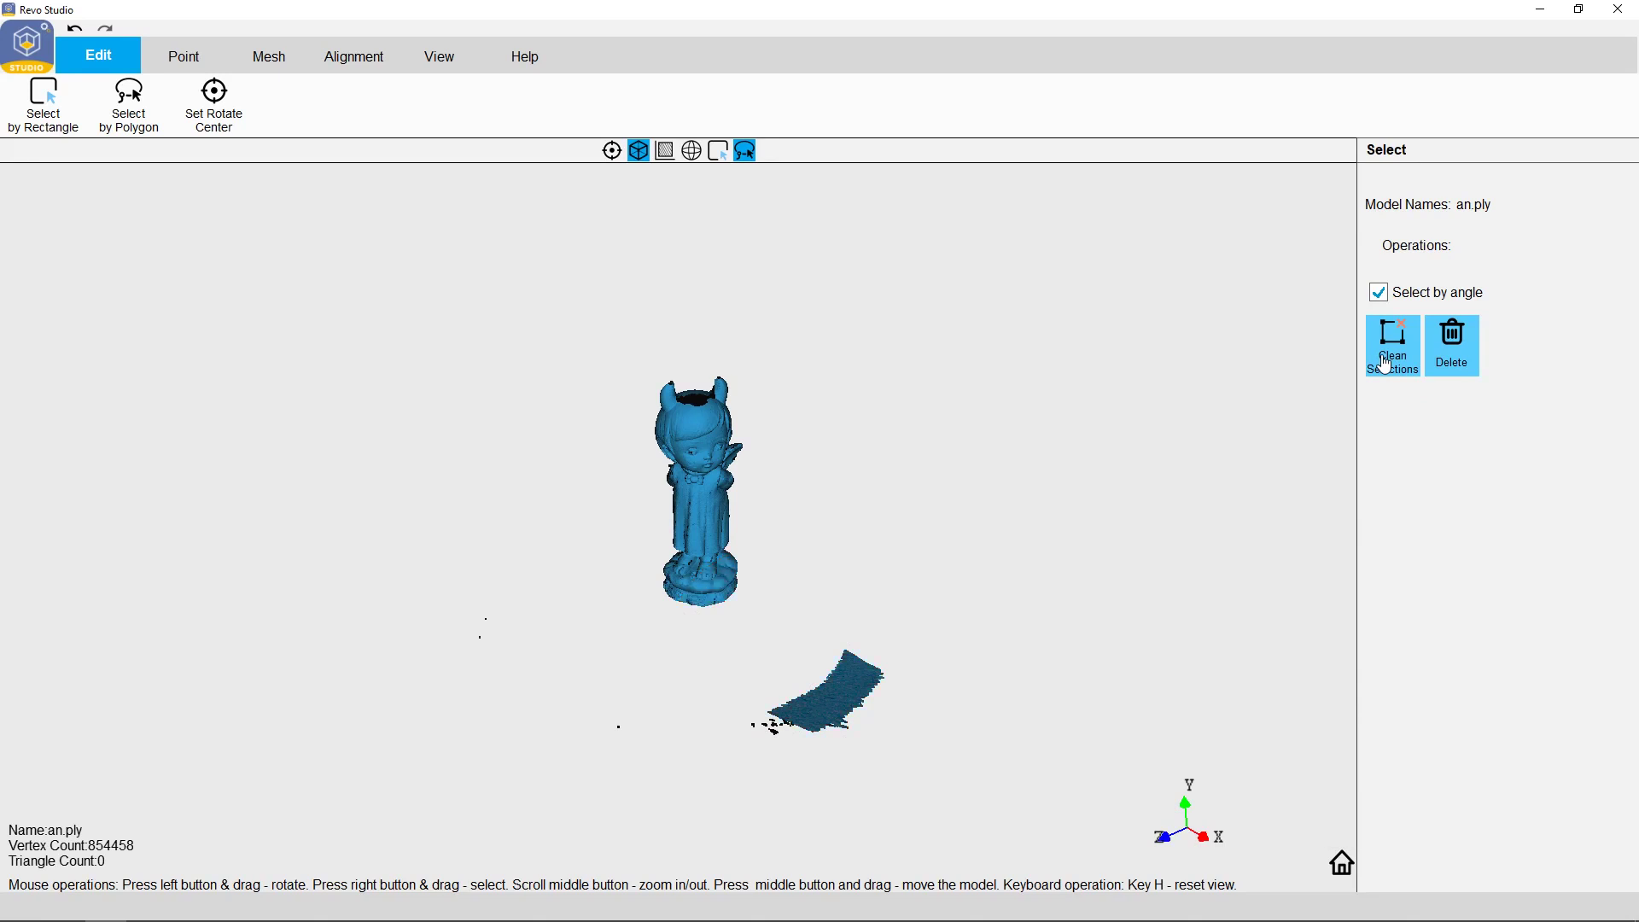
Set the rotation center on the figure's head and rotate around it
left_click(213, 95)
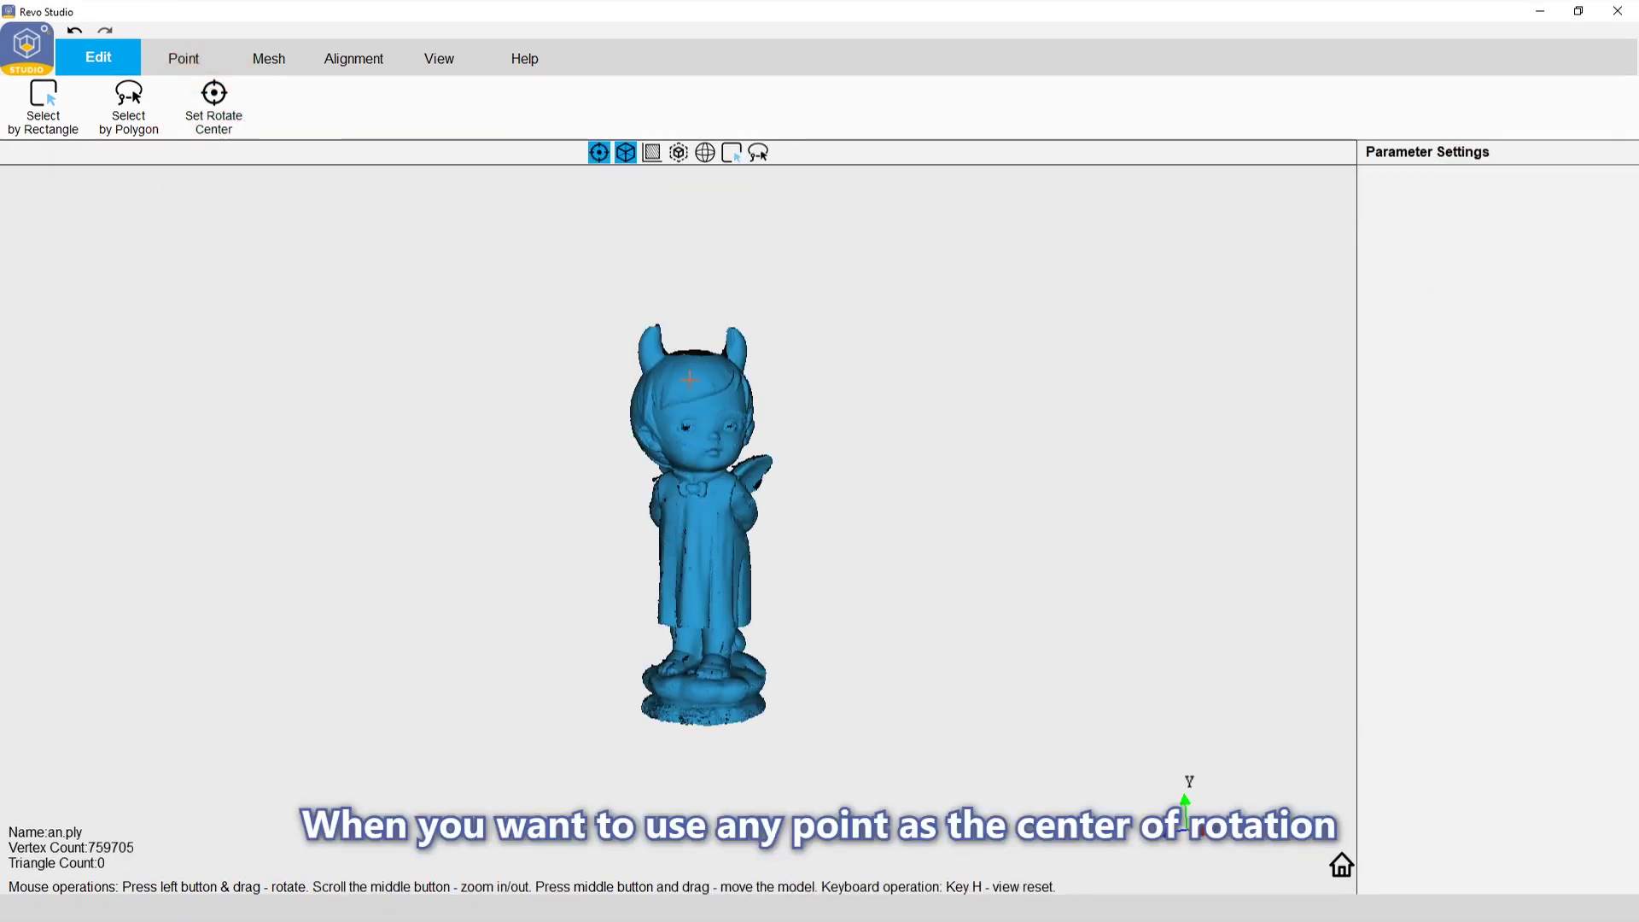
left_click(695, 392)
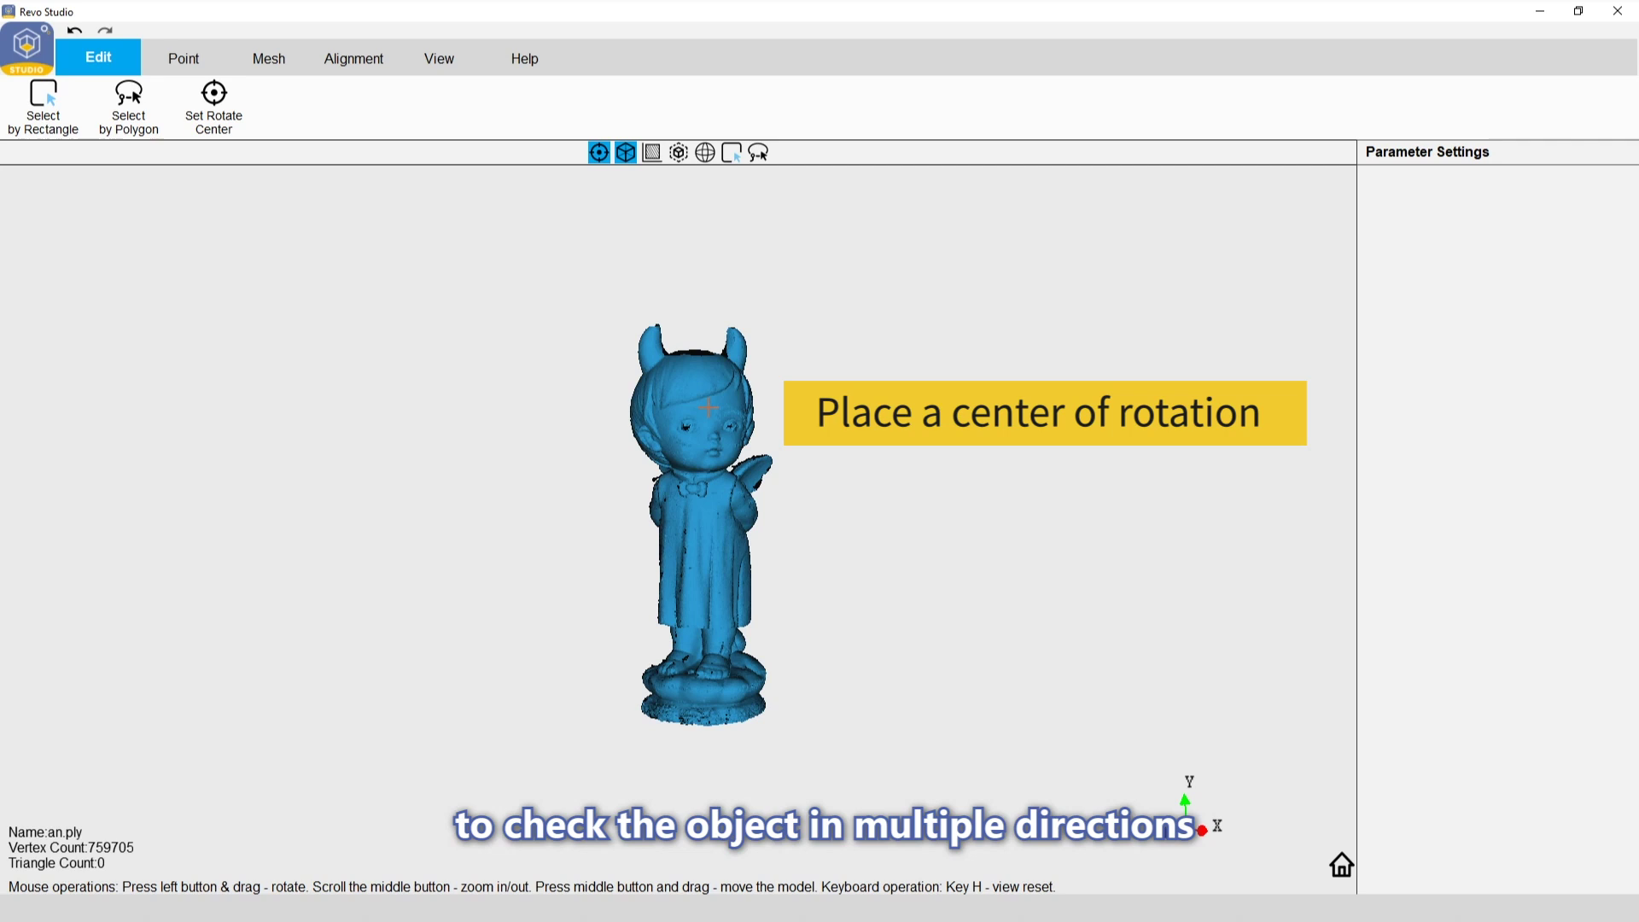
left_click_drag(675, 815, 795, 750)
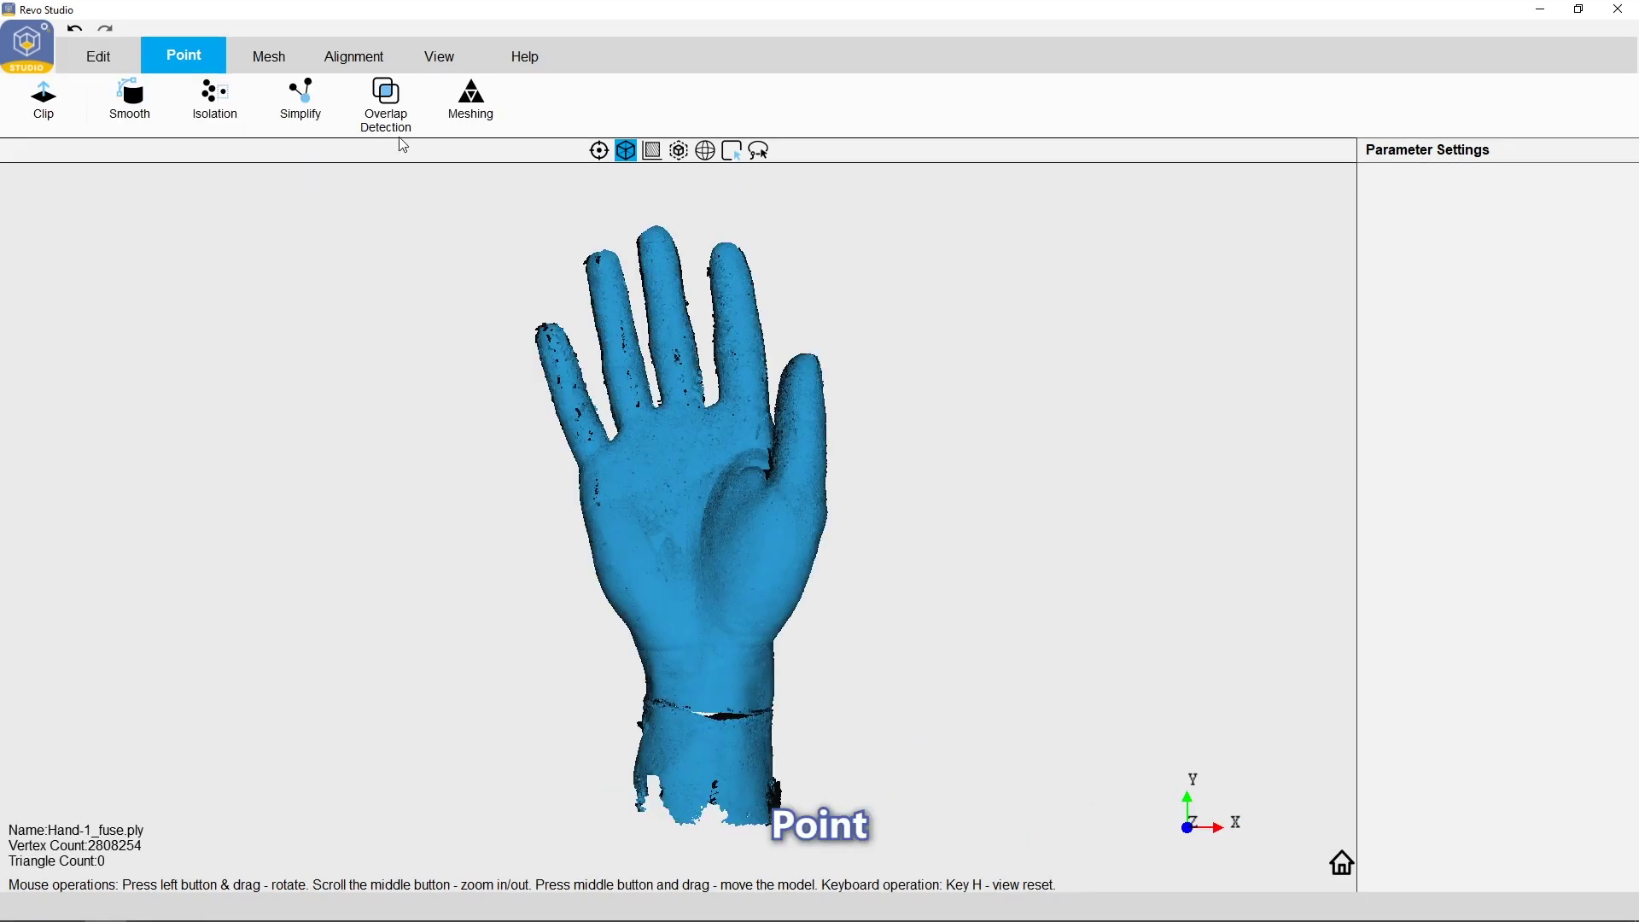
Clip the ragged wrist off the hand point cloud with a clipping plane
left_click(191, 59)
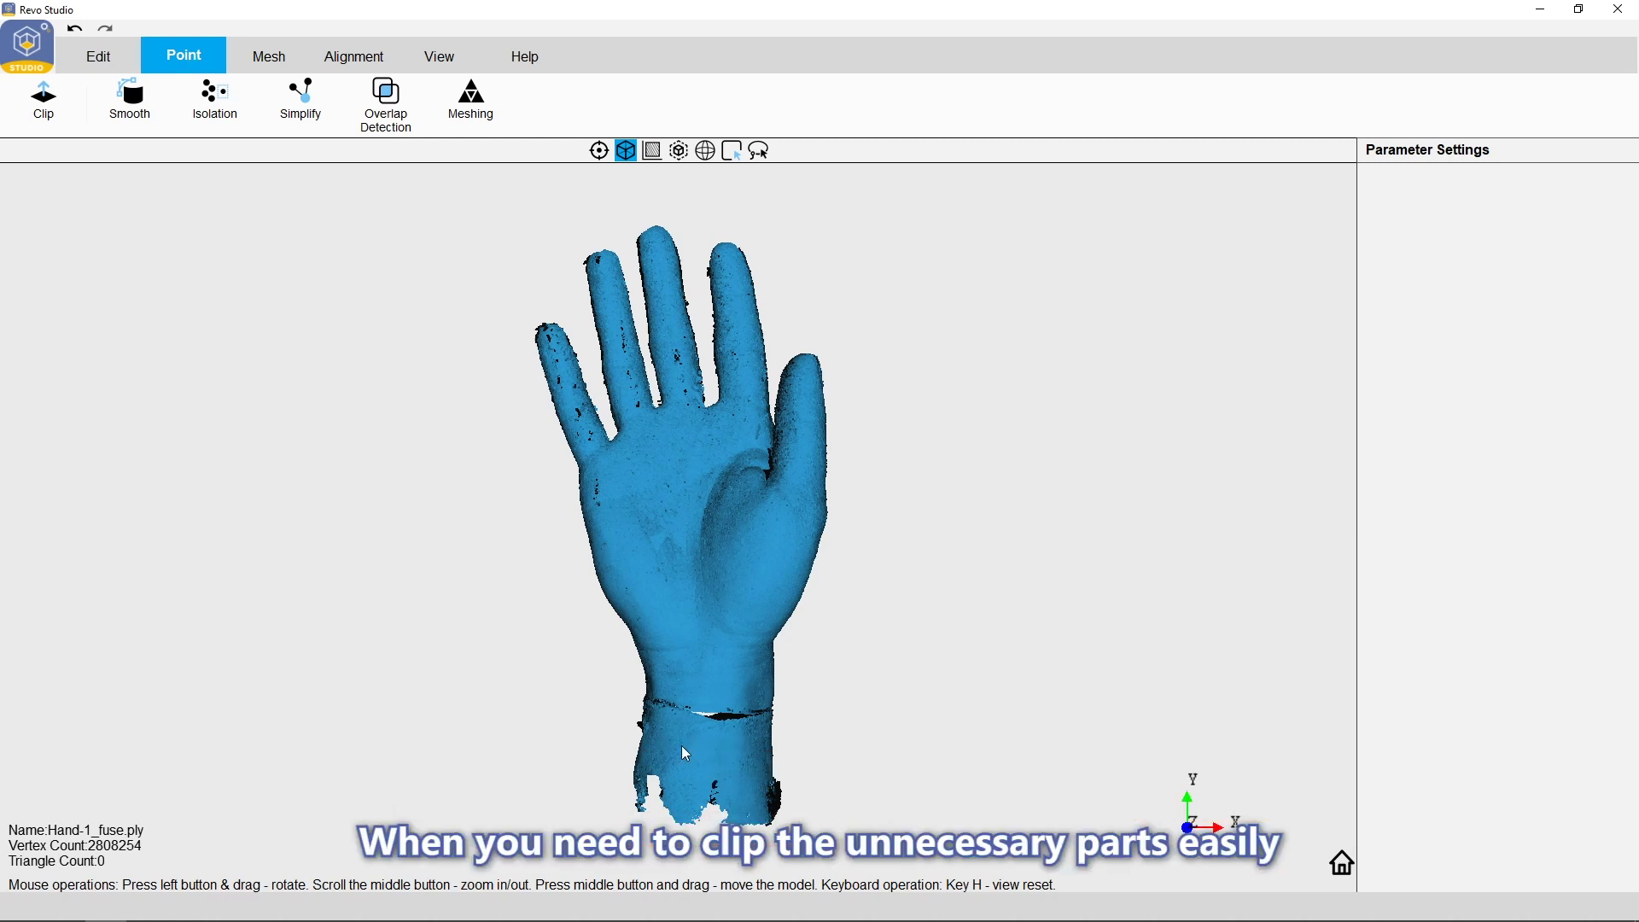
left_click(51, 104)
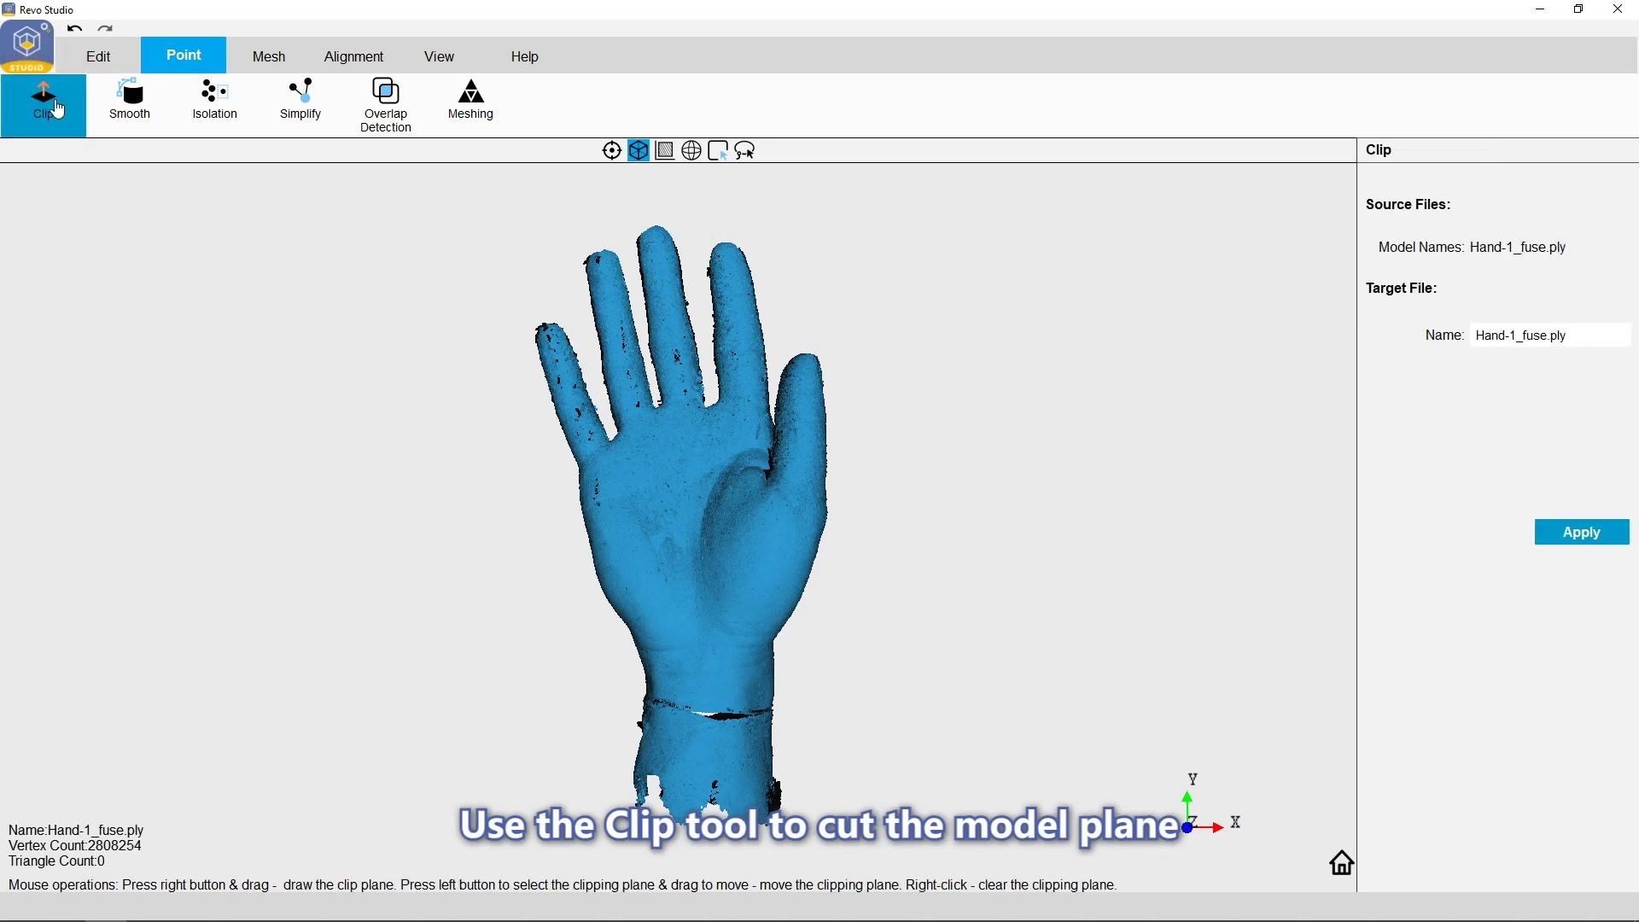
right_click_drag(853, 743, 579, 765)
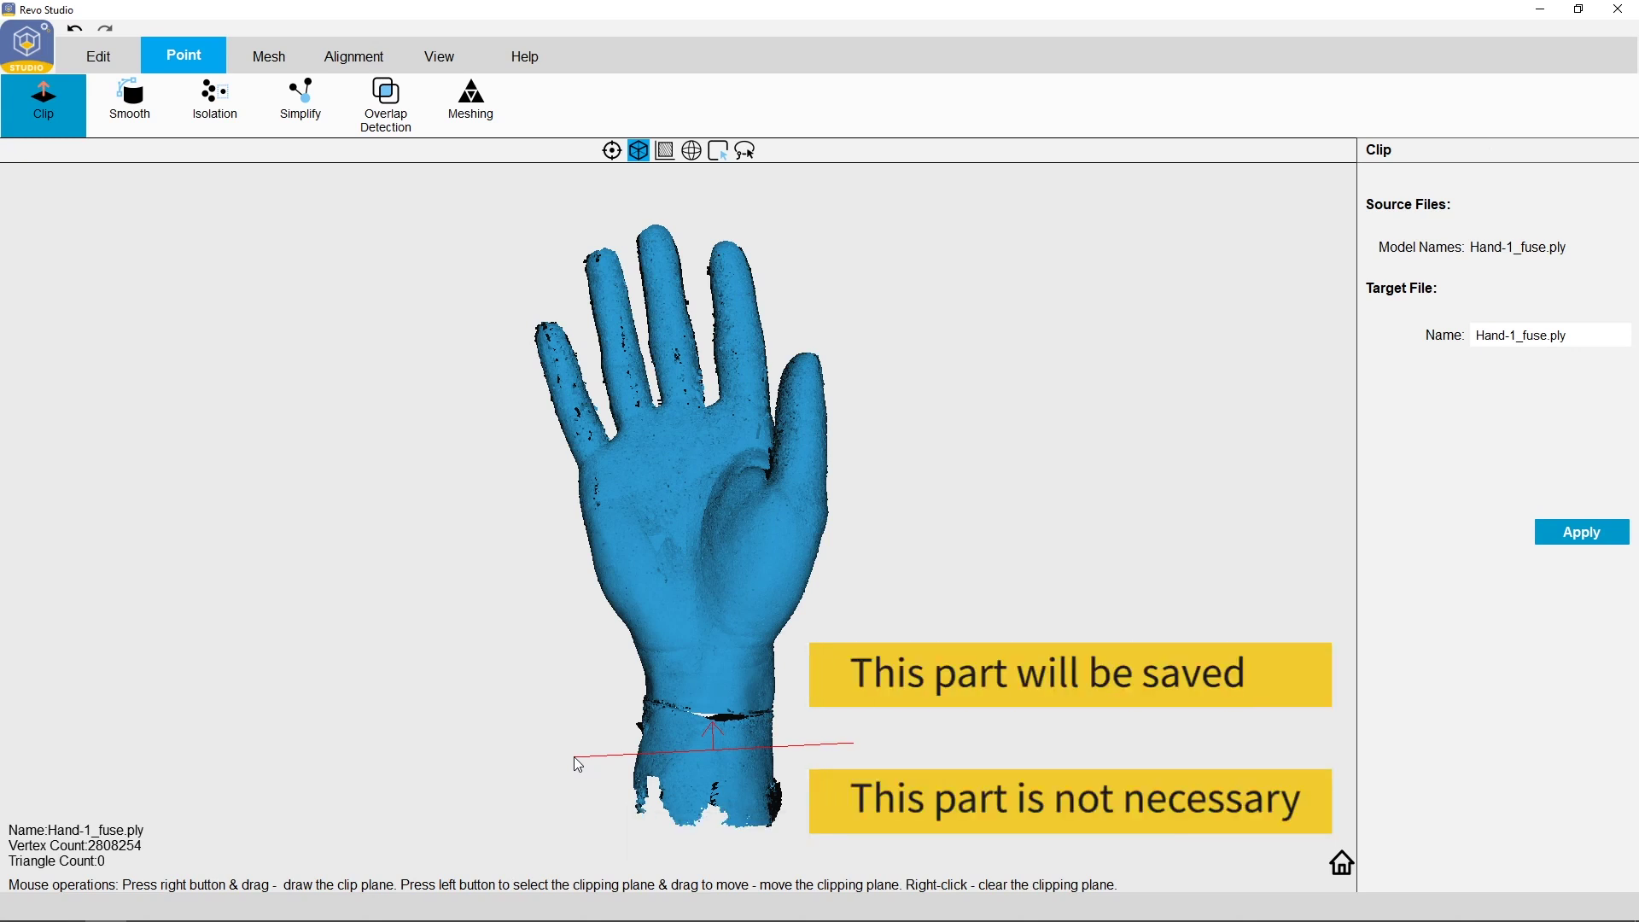
right_click_drag(579, 764, 575, 766)
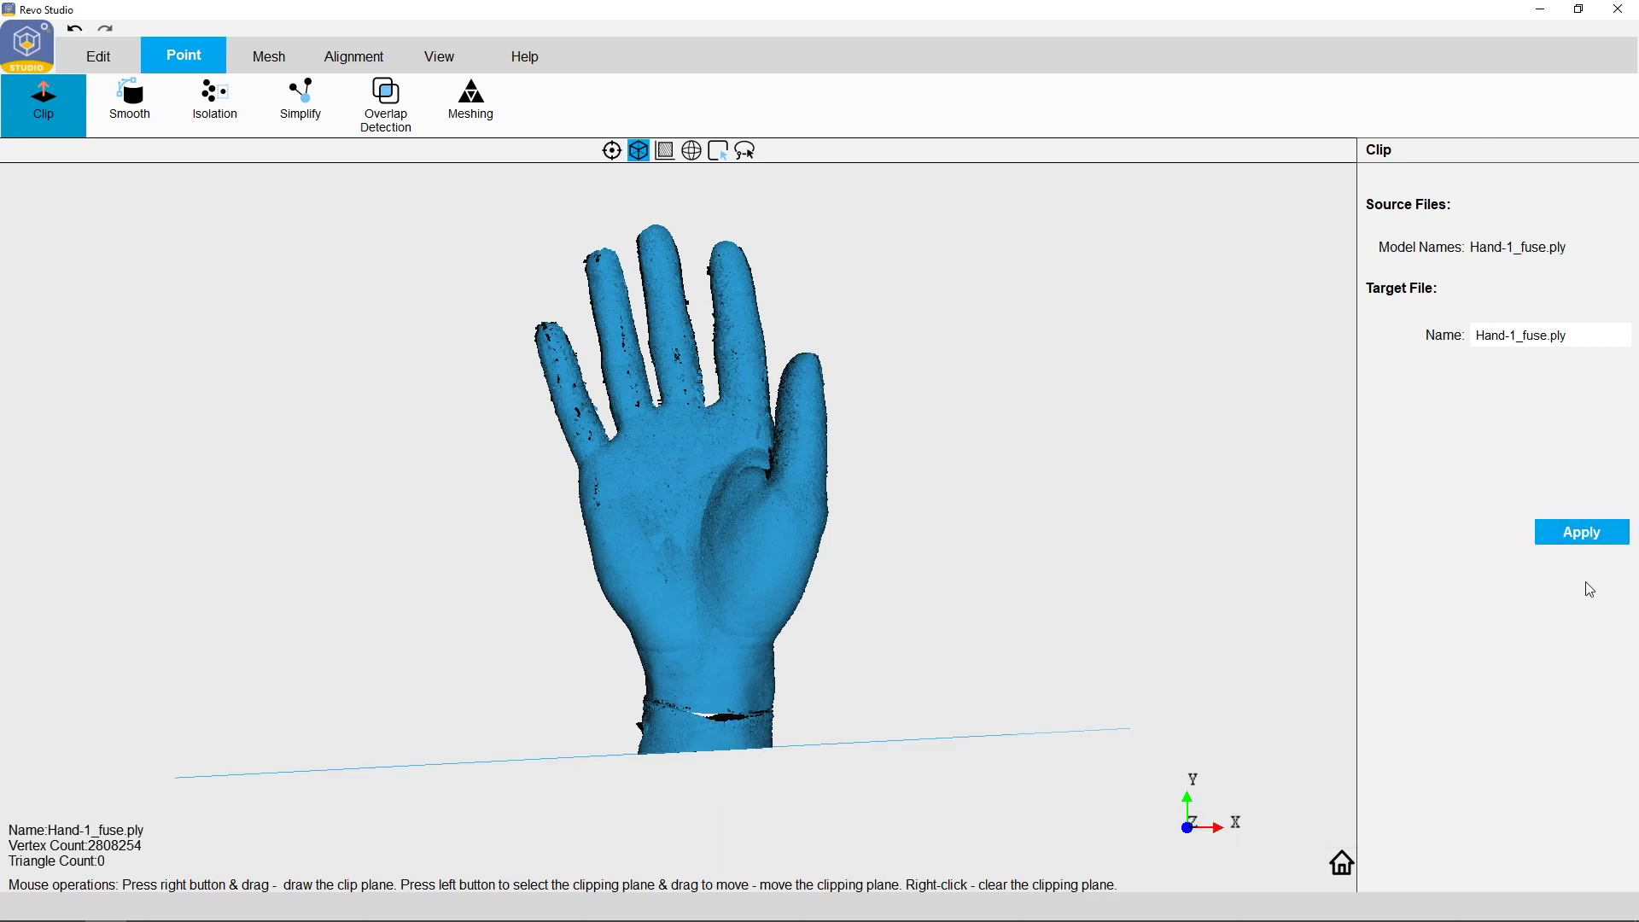
left_click(1584, 533)
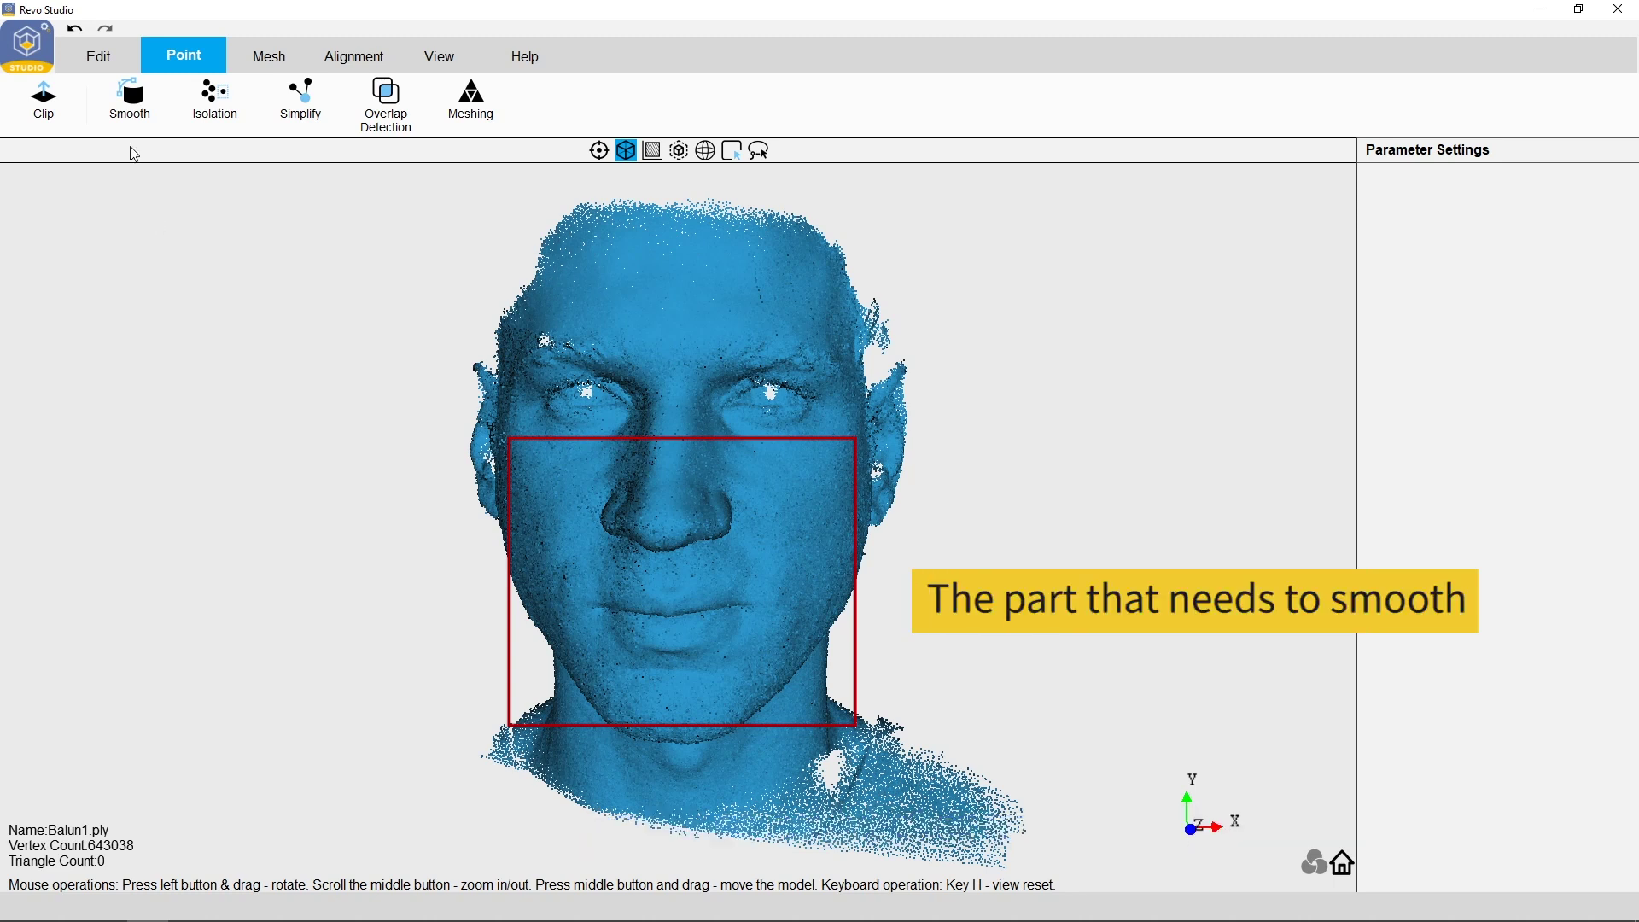
Smooth the face point cloud at Medium level with radius 9 and 10 iterations
left_click(130, 98)
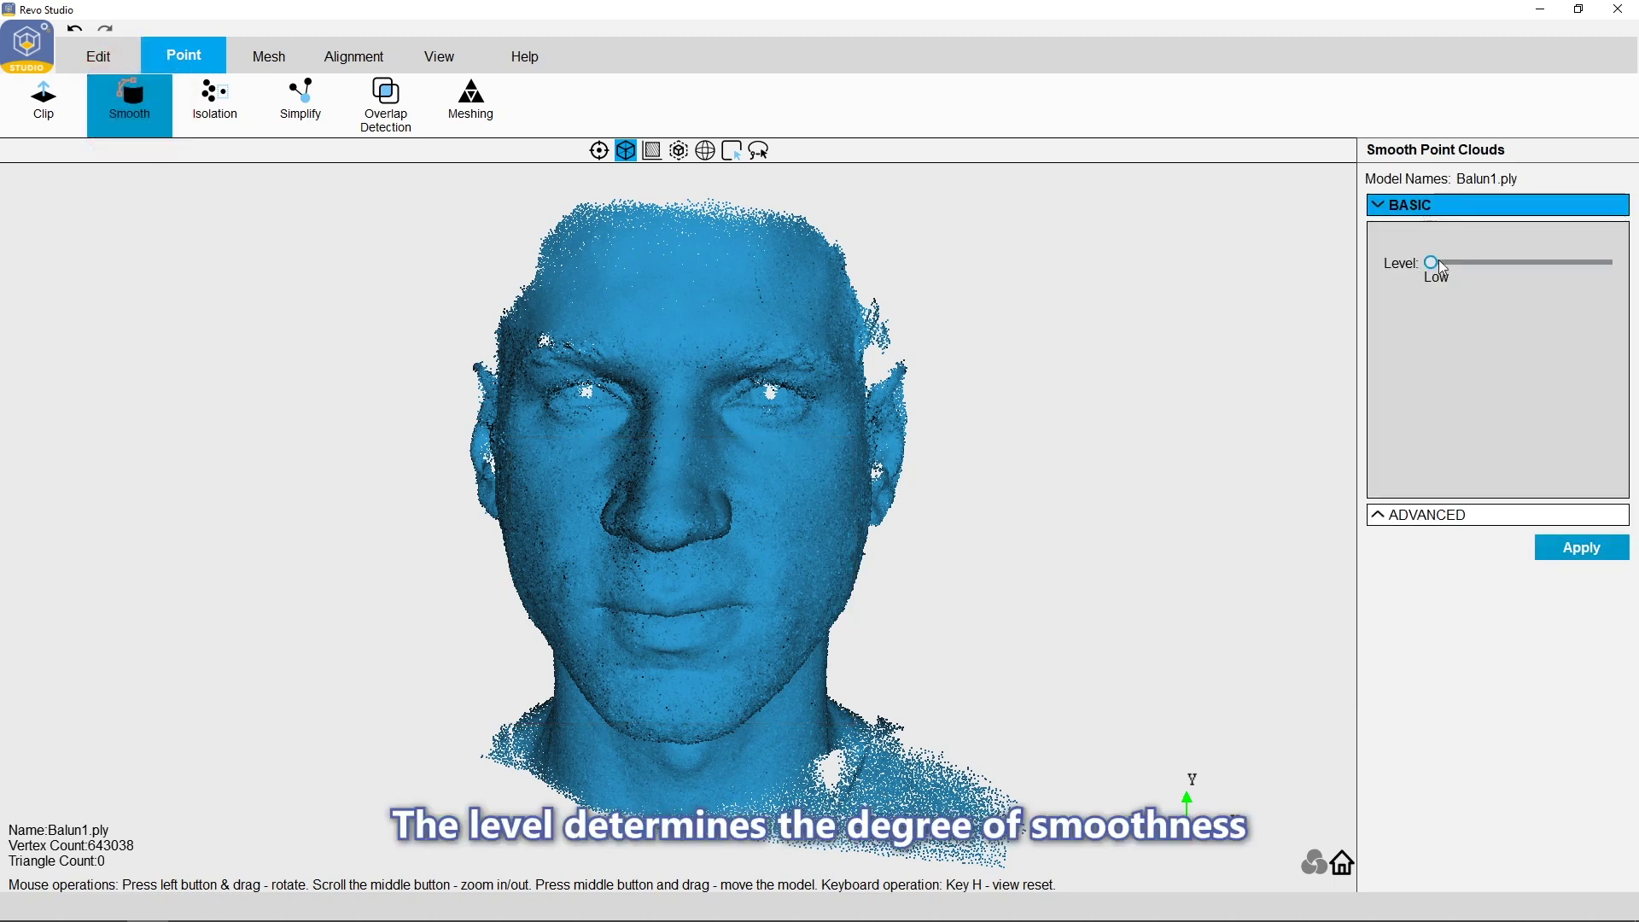
left_click_drag(1435, 261, 1609, 261)
left_click(1381, 515)
double_click(1518, 348)
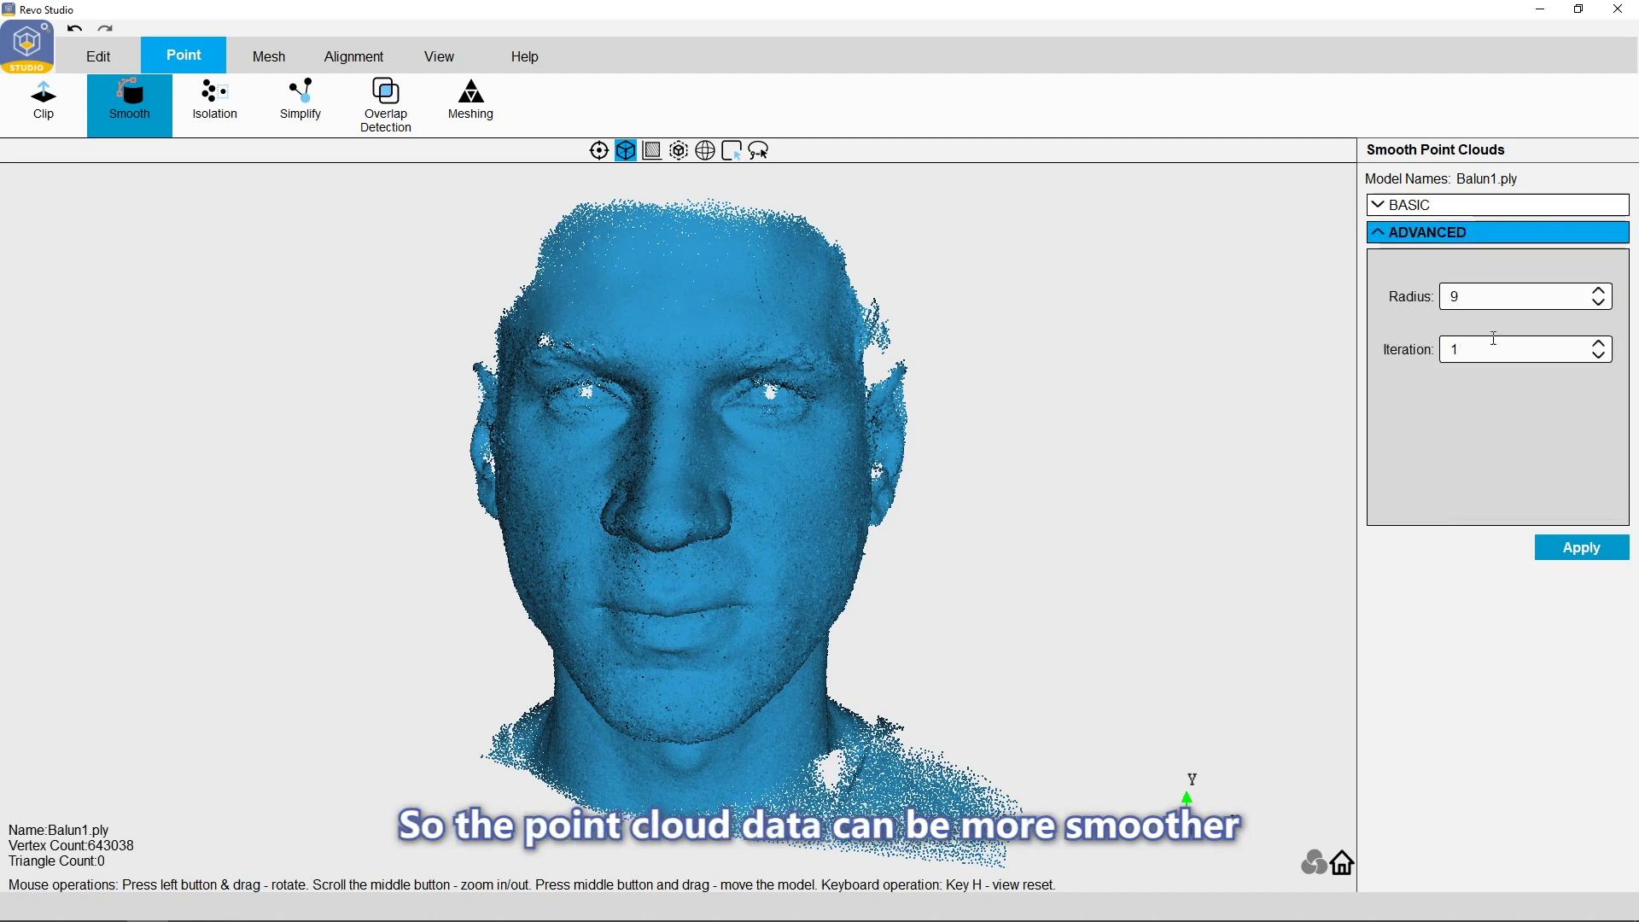
type("10")
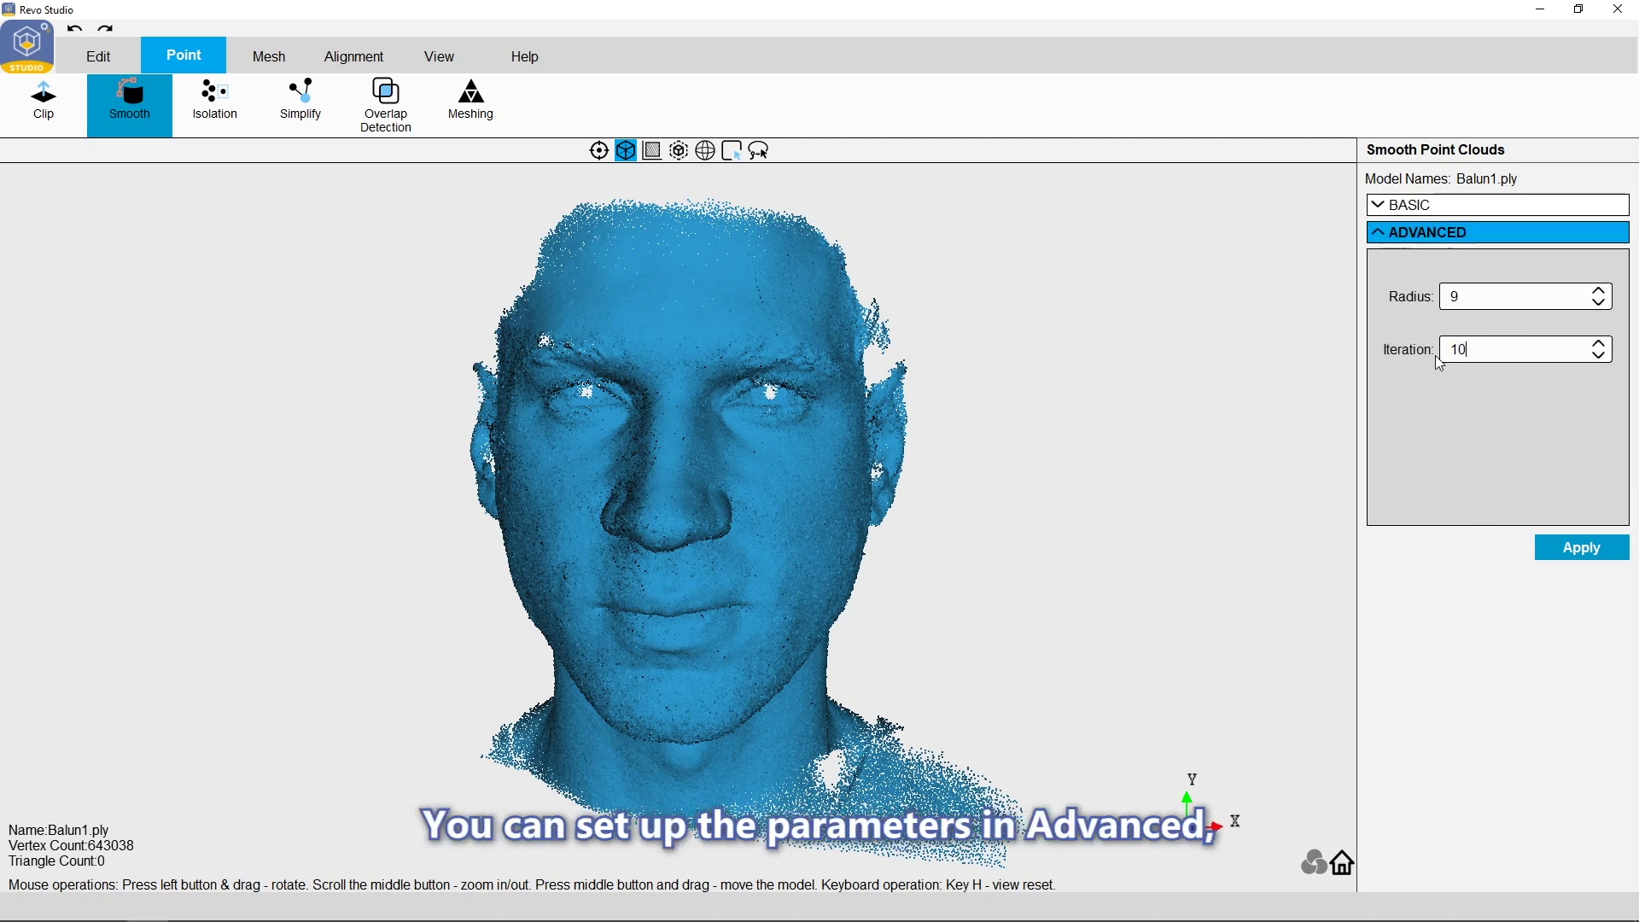
left_click(1585, 559)
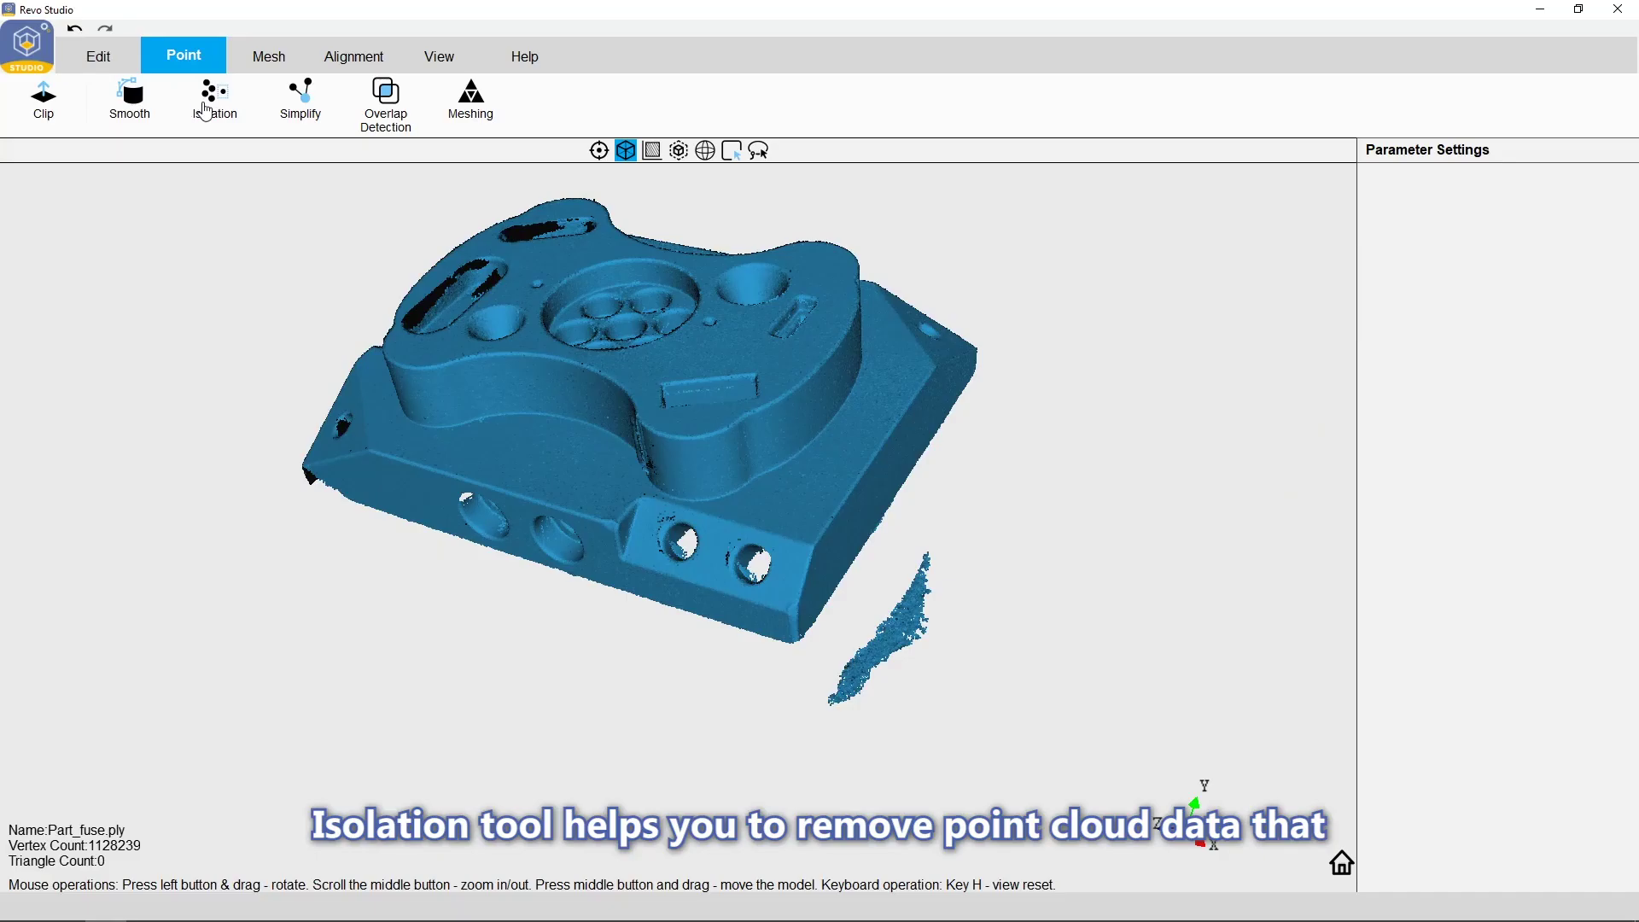
Detect and remove the isolated stray points from the Part_fuse scan at High level
left_click(214, 95)
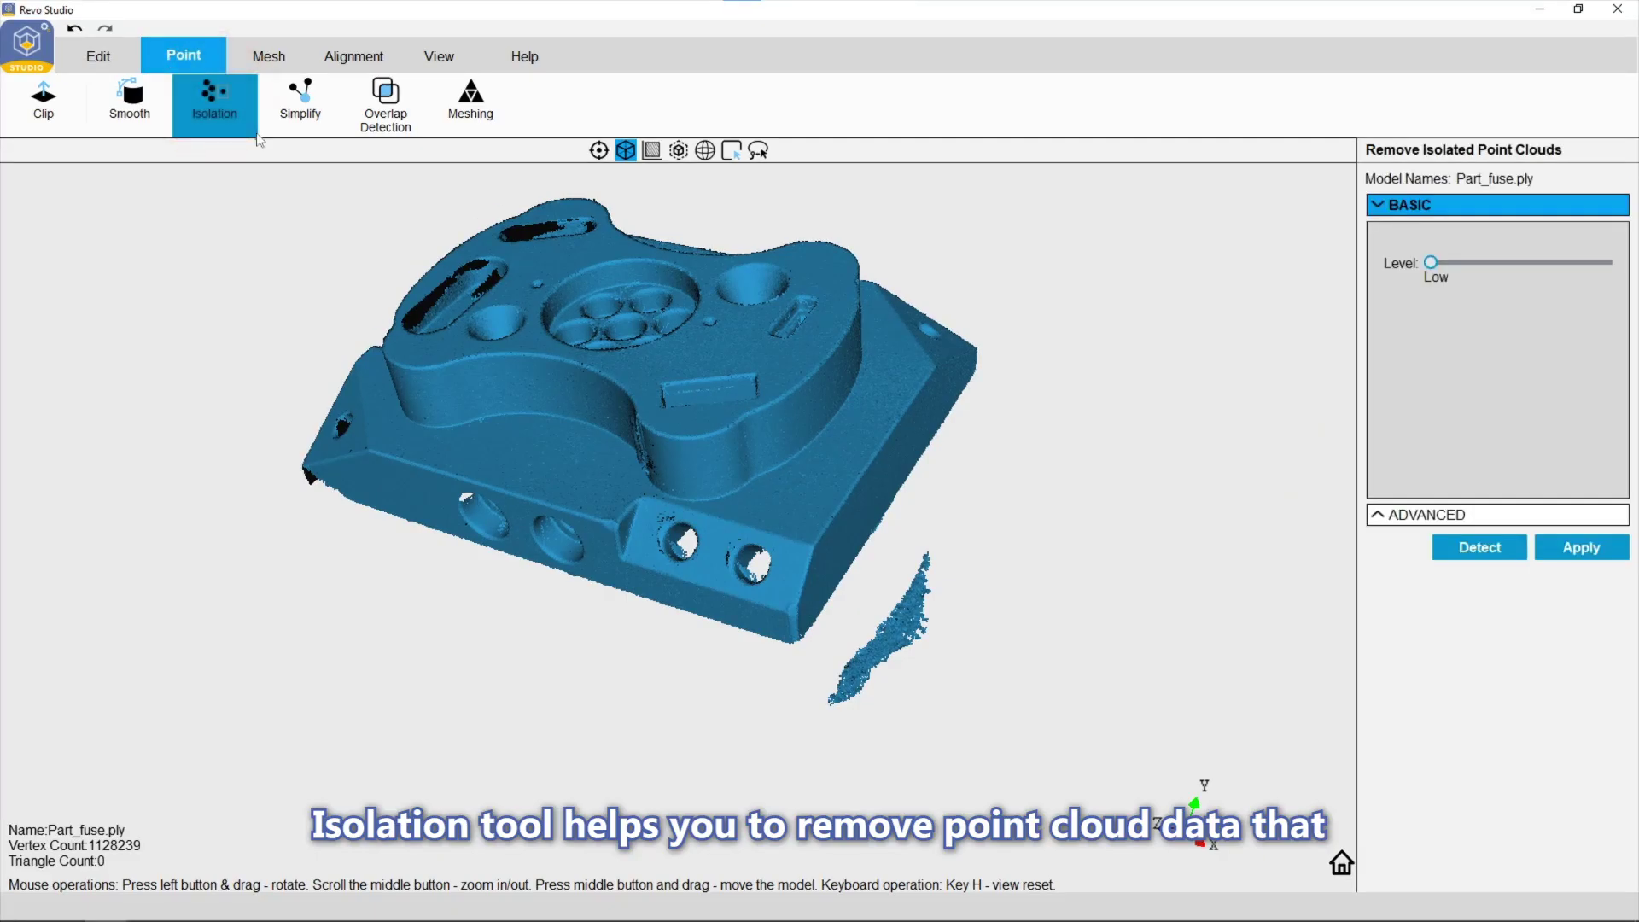
left_click_drag(1431, 263, 1608, 263)
left_click(1480, 549)
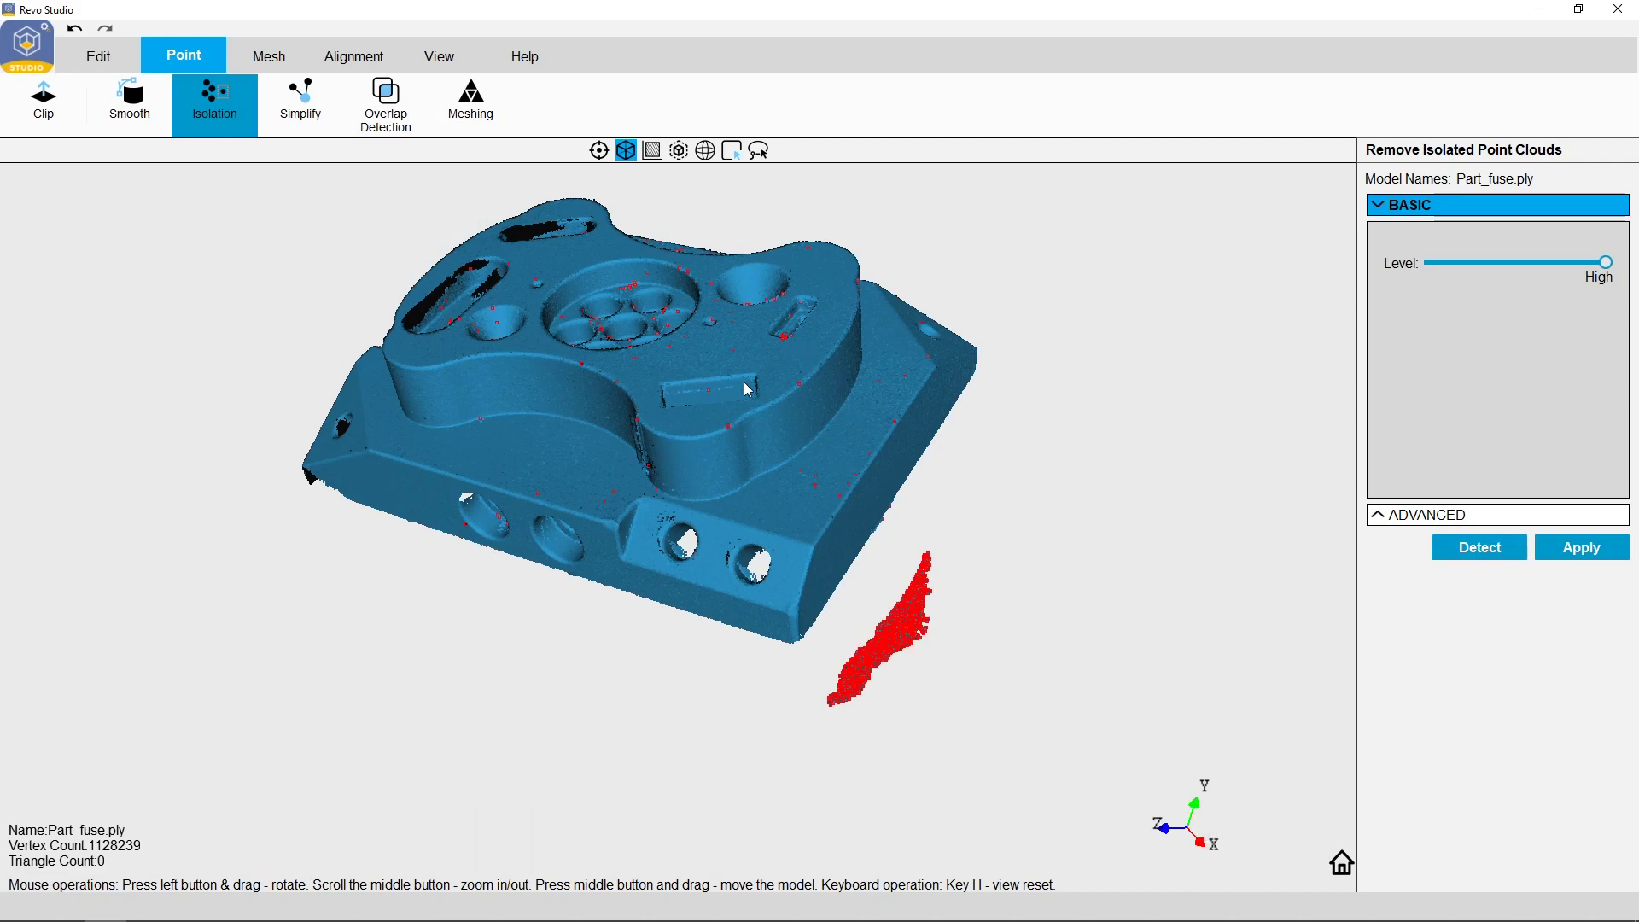
scroll(714, 413, "up", 5)
left_click_drag(714, 413, 749, 608)
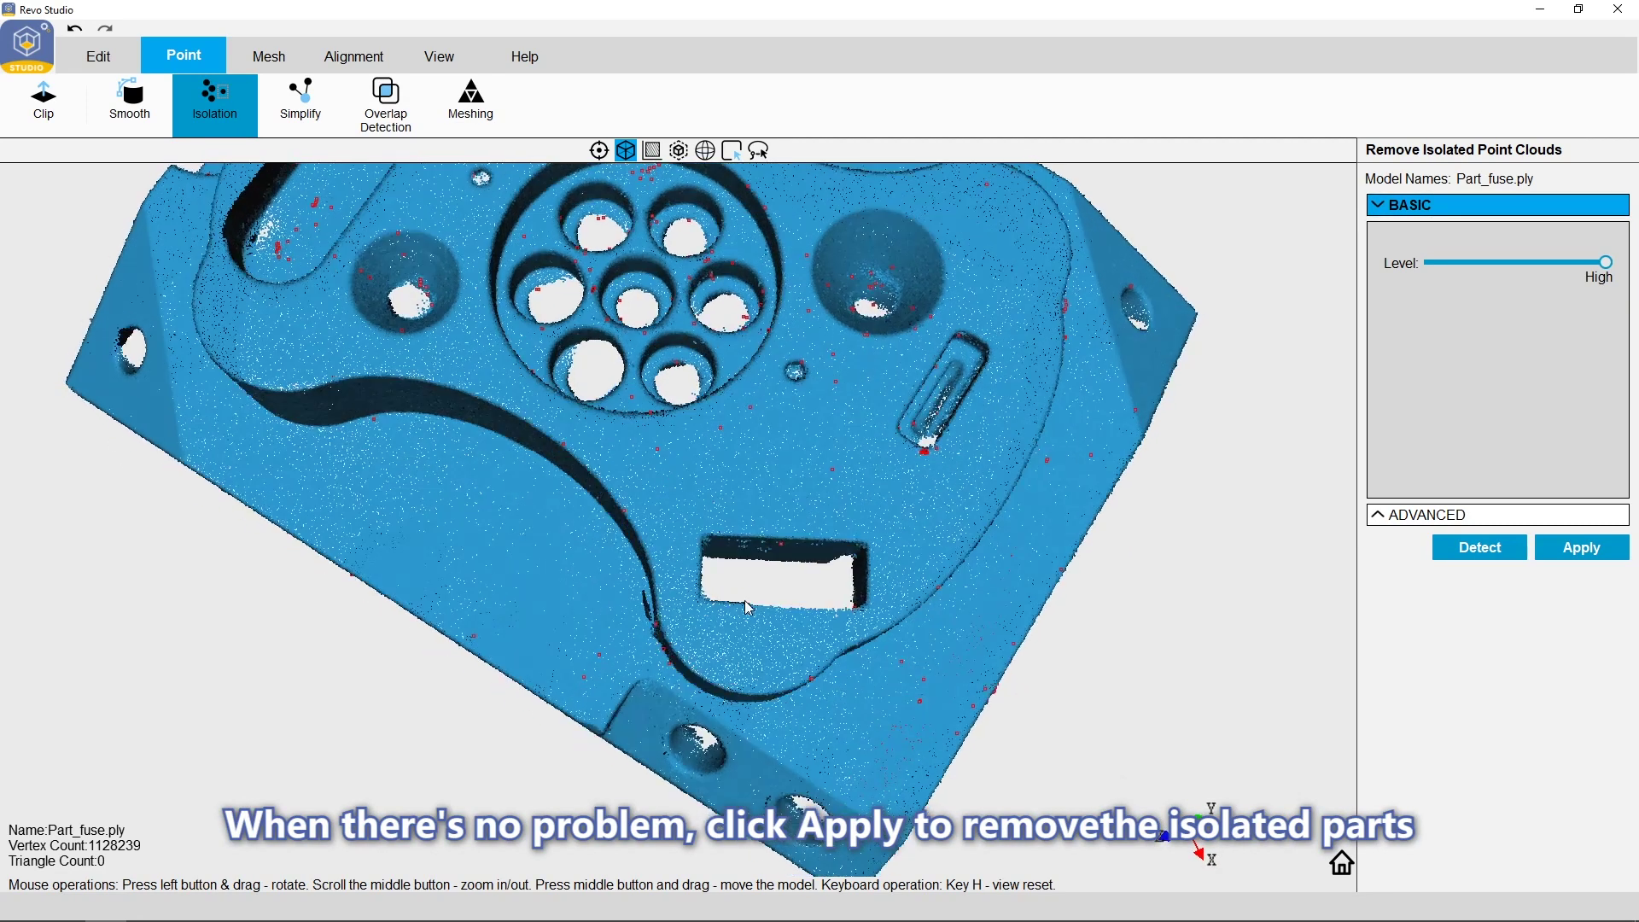
key("h")
left_click(1581, 547)
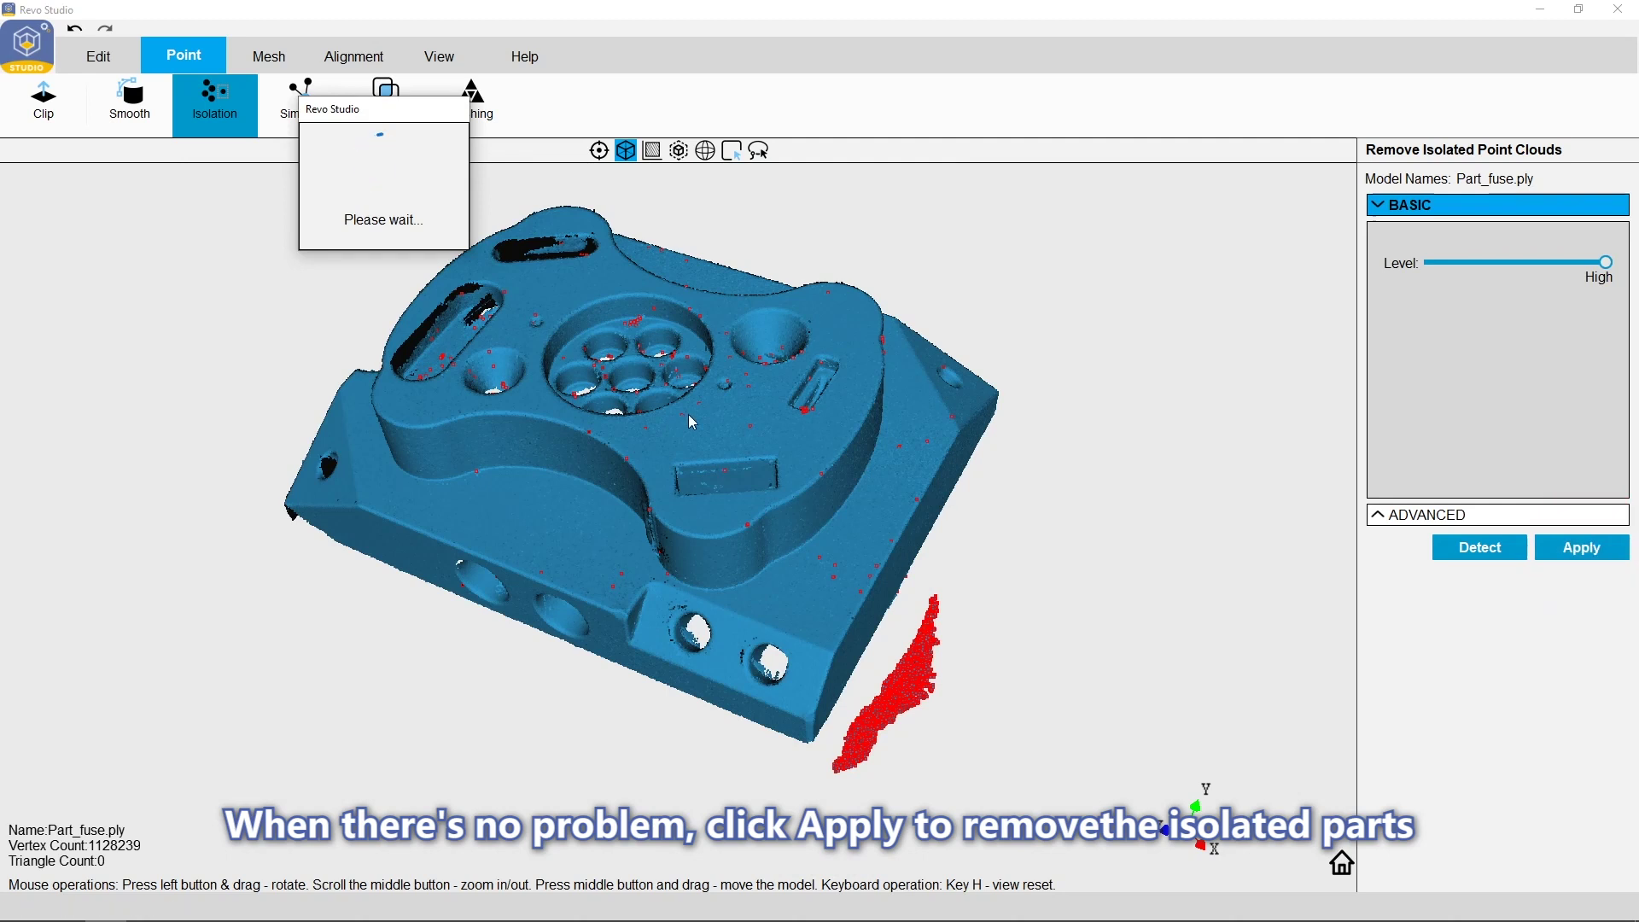
Simplify the Part_fuse point cloud at a 0.4 grid pitch, down to 576748 vertices
left_click_drag(688, 415, 568, 550)
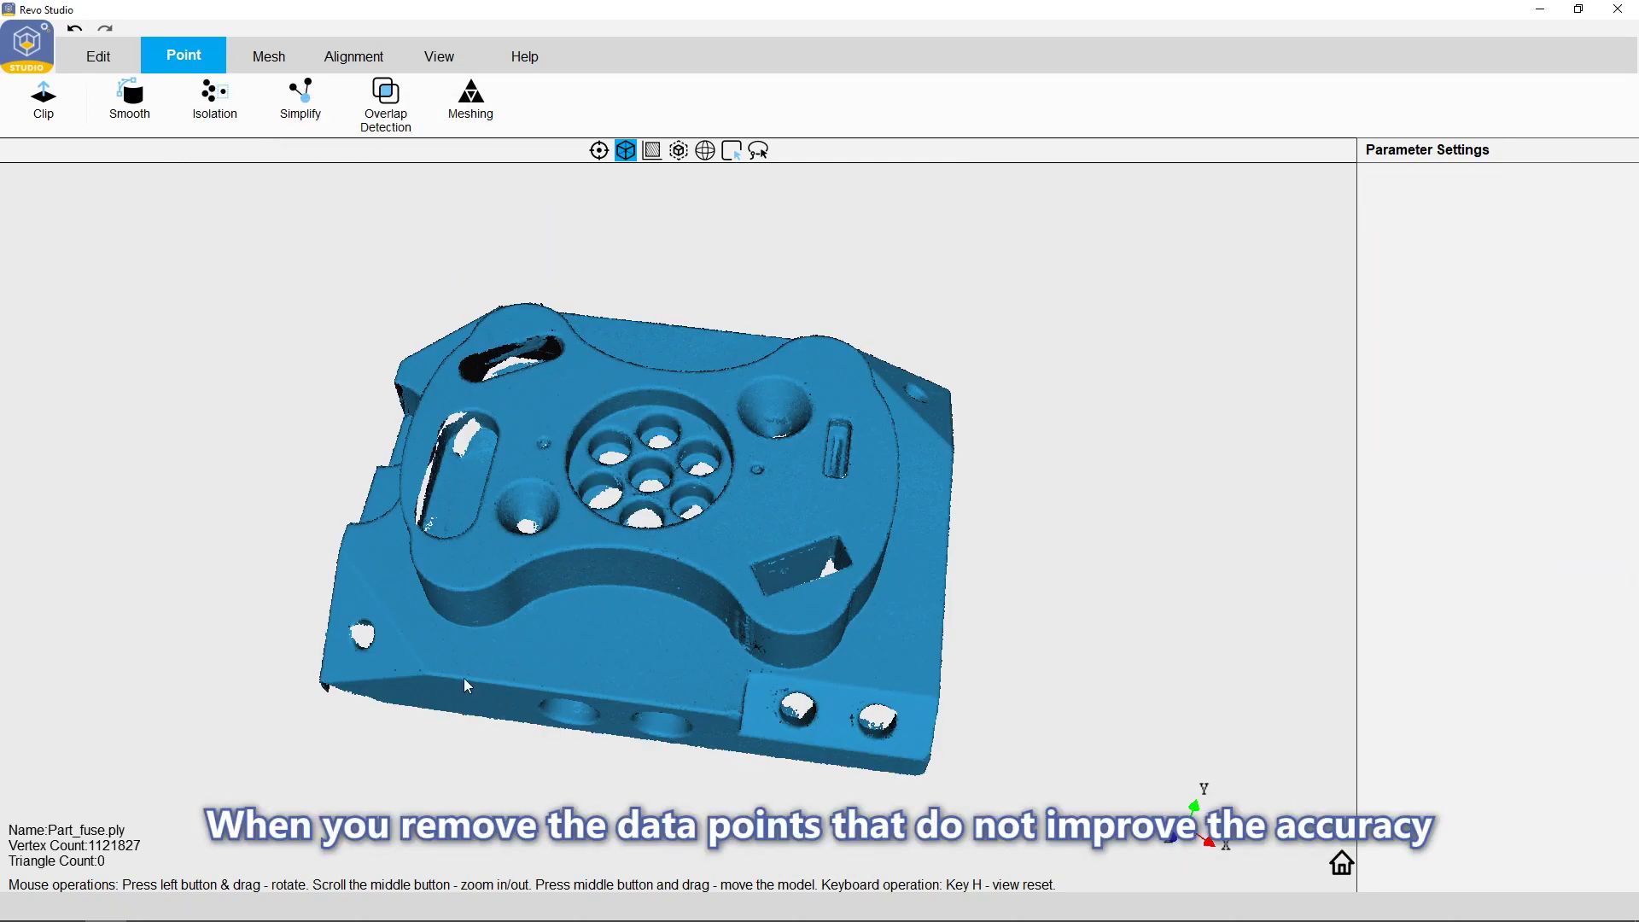
left_click(300, 101)
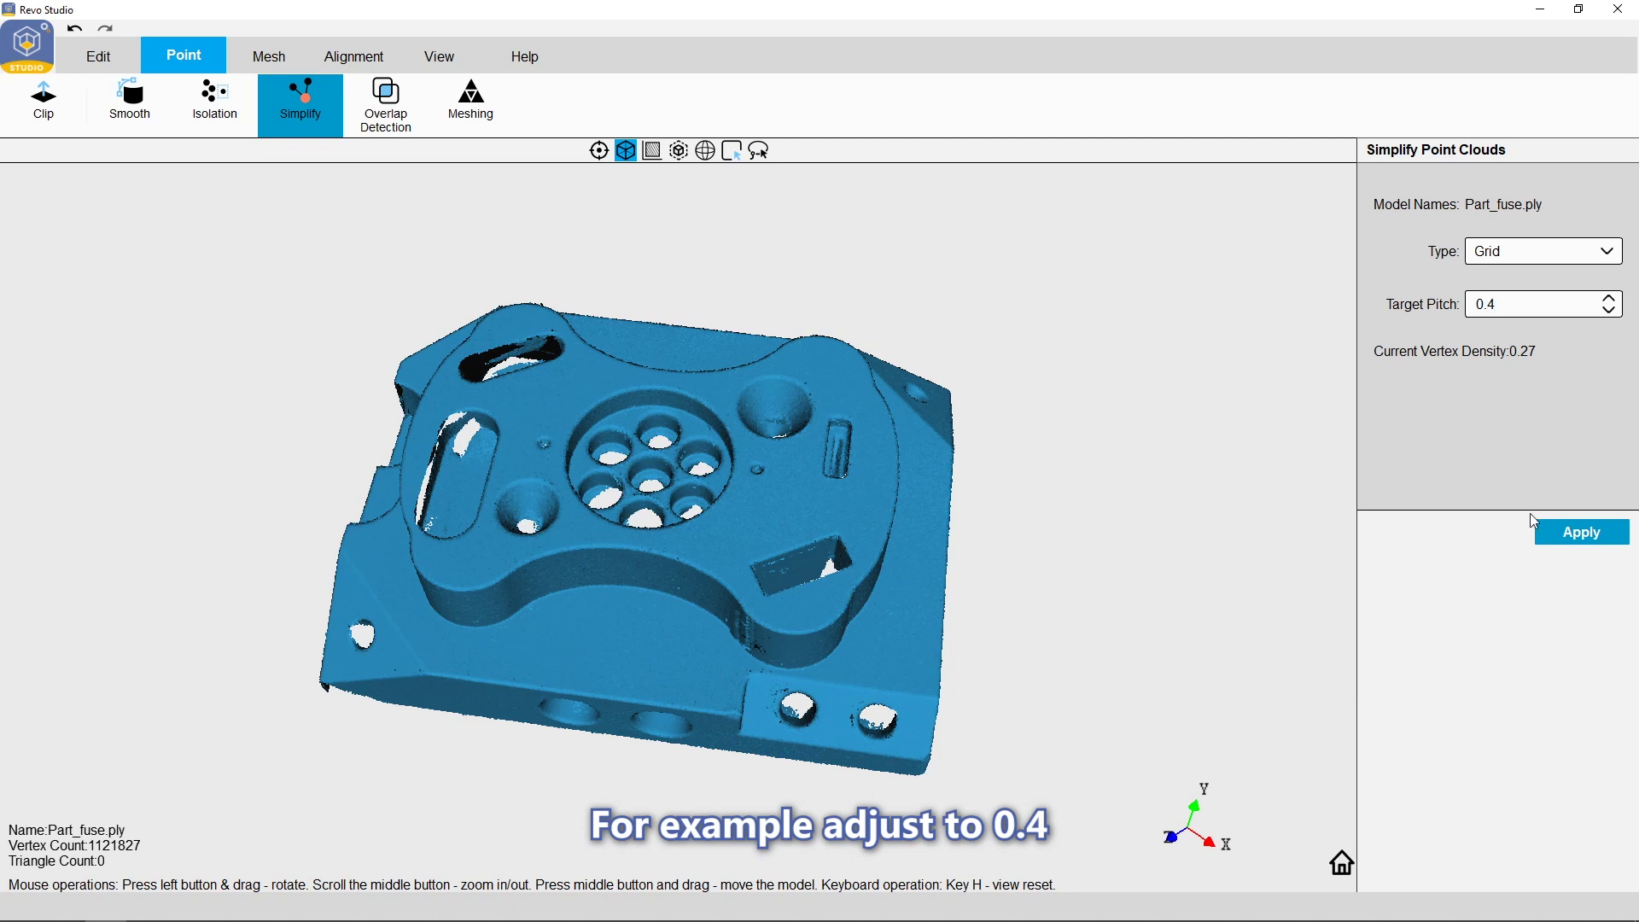
left_click(1581, 532)
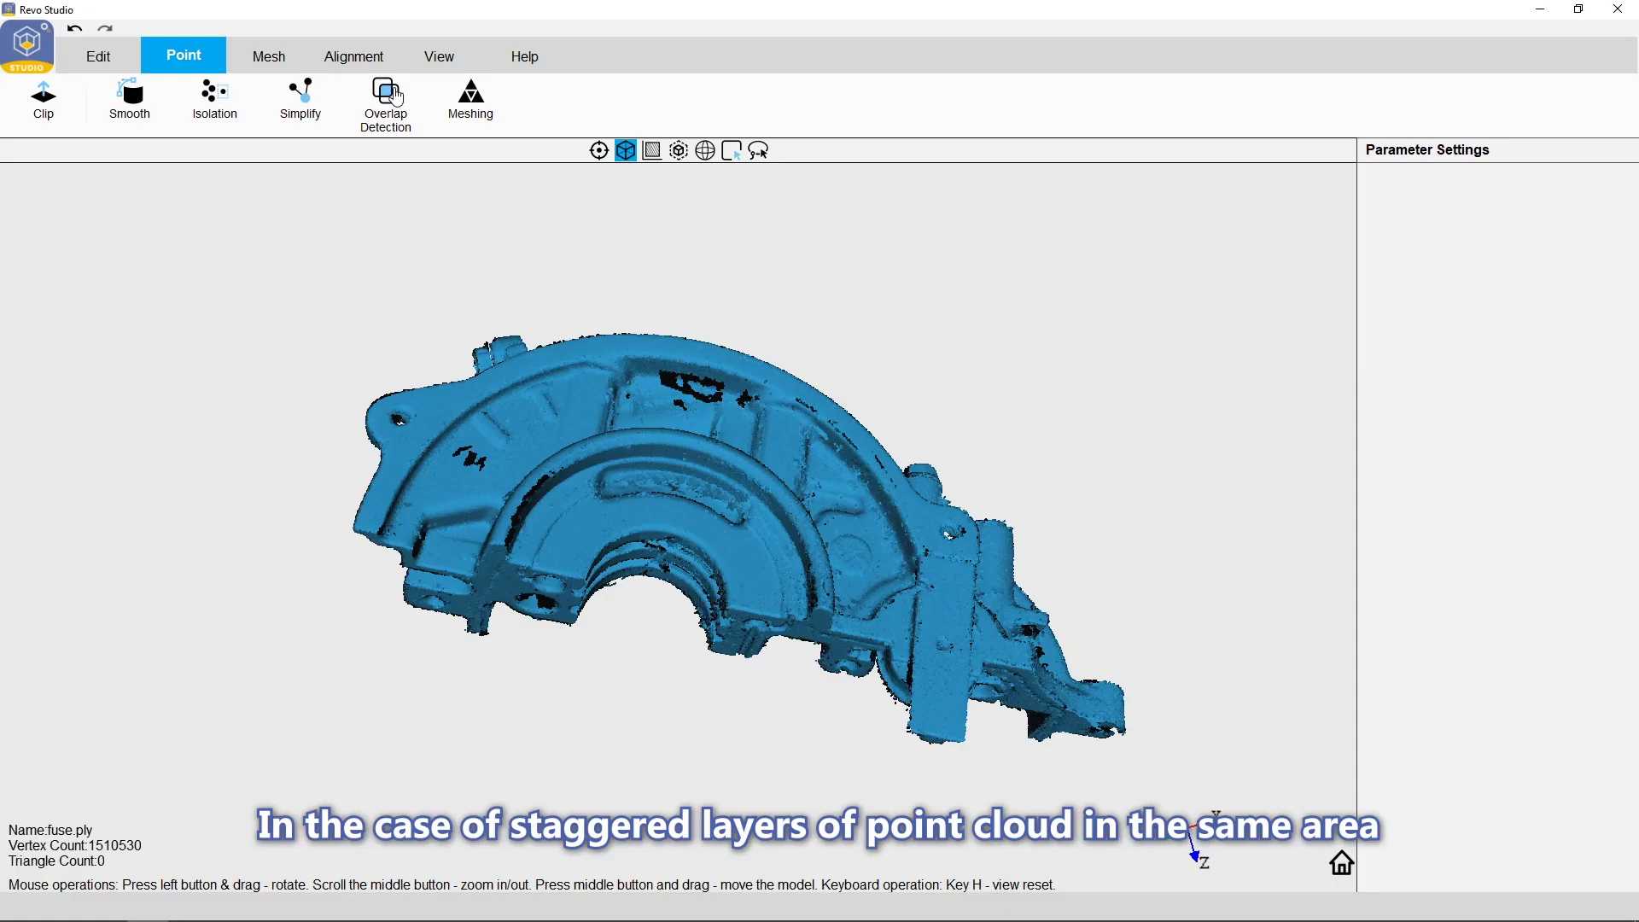
Detect and delete overlapping points in fuse.ply at Max level, leaving 1297275 vertices
left_click(389, 98)
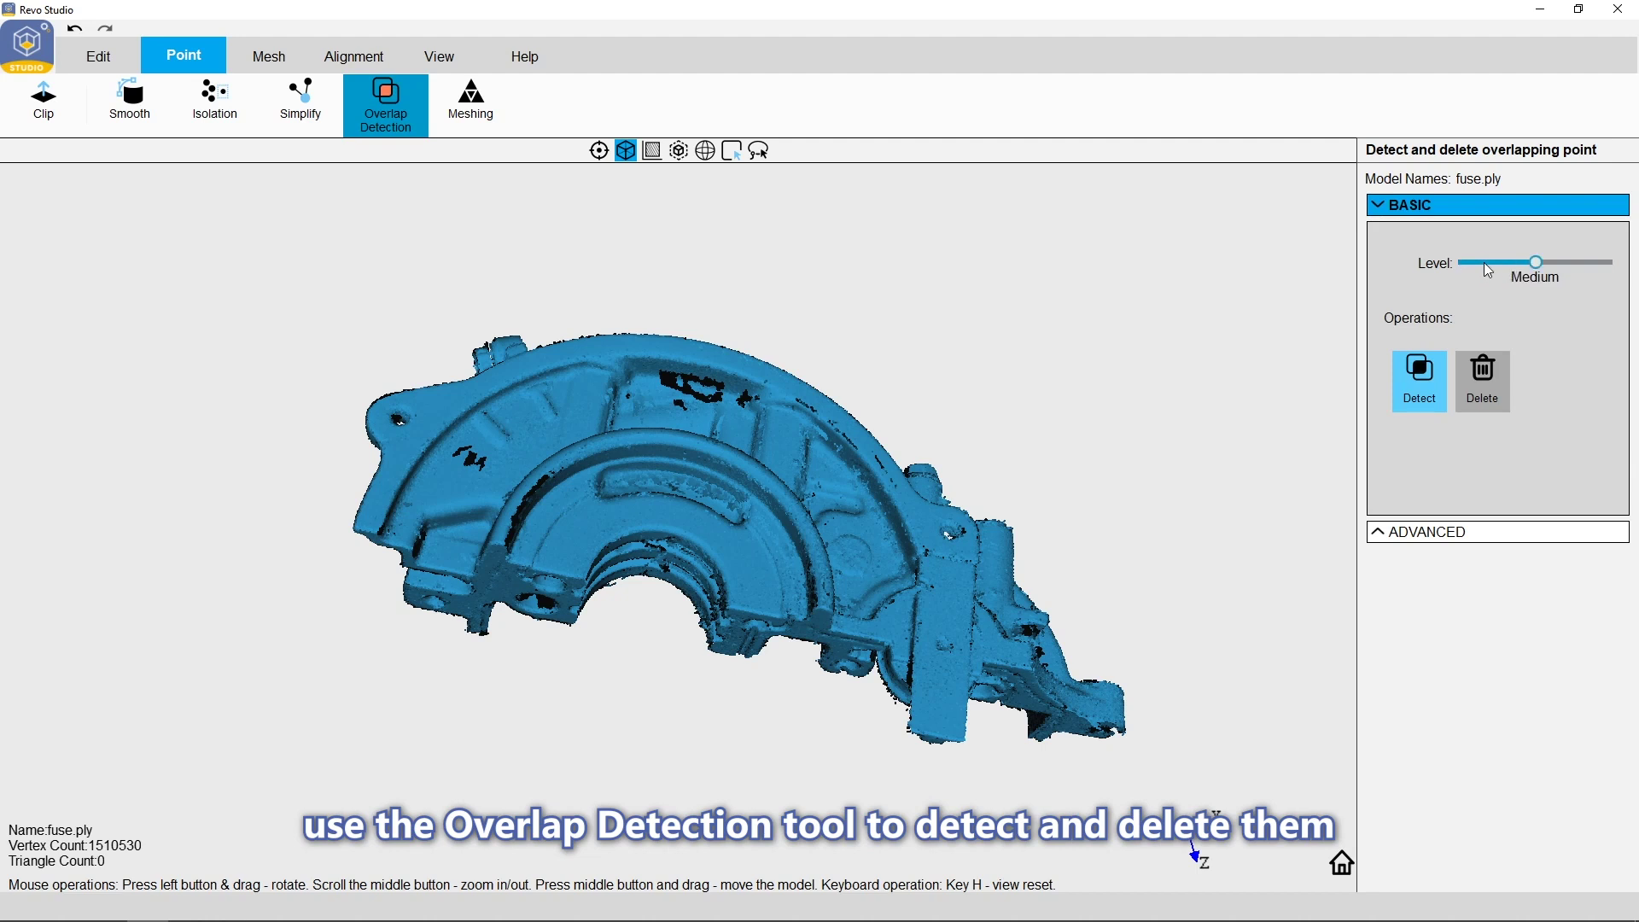
left_click_drag(1539, 264, 1609, 262)
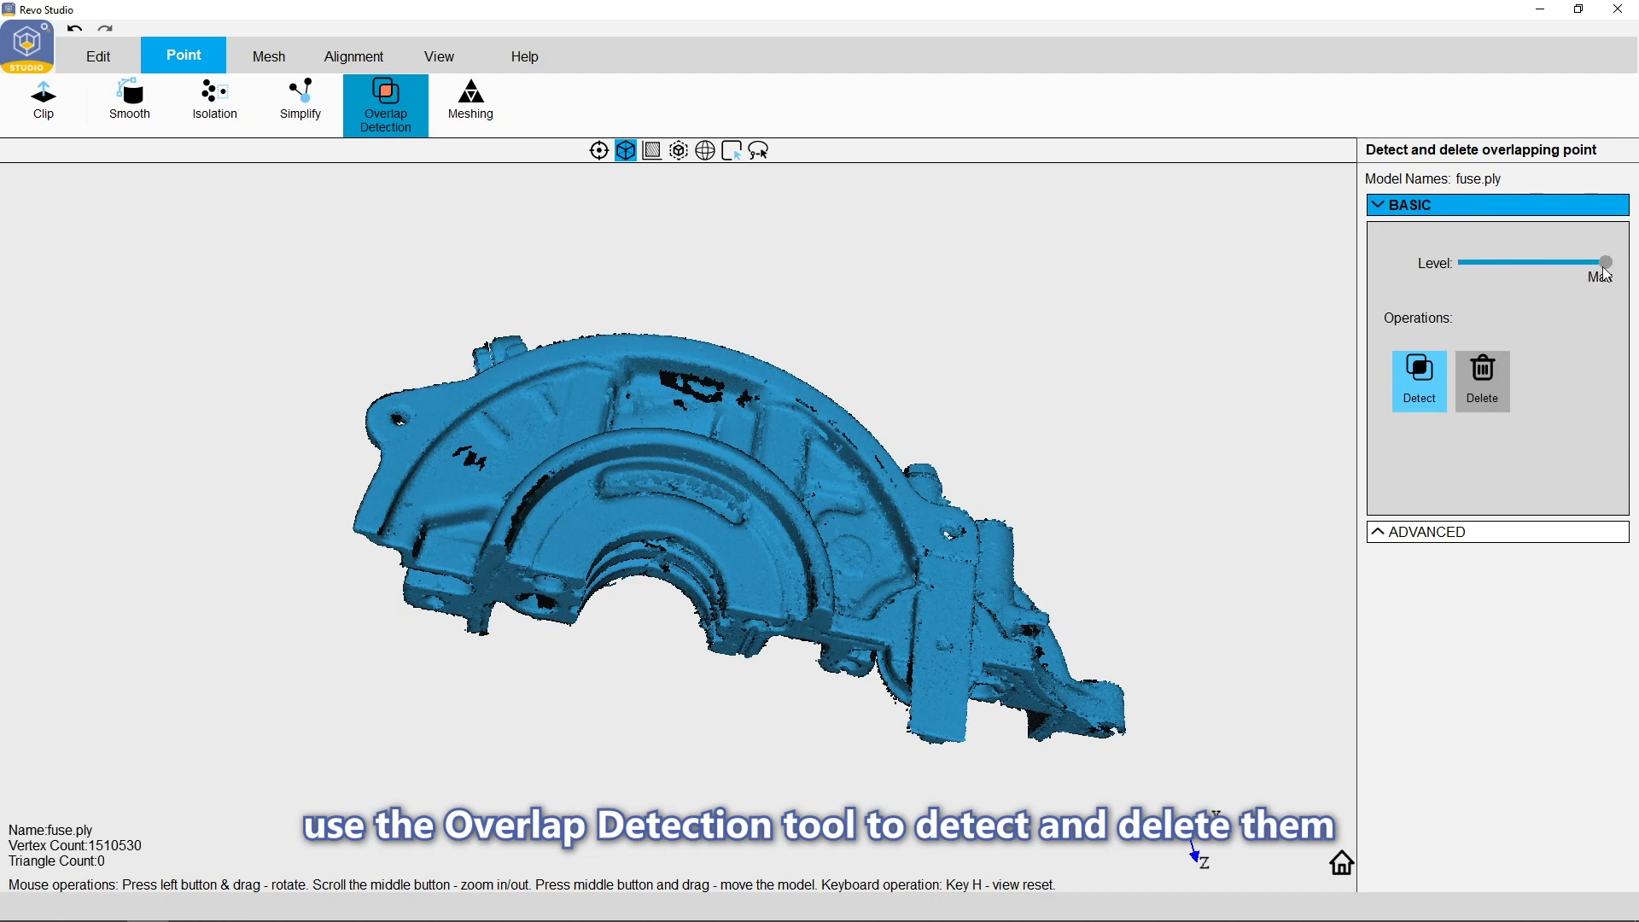
left_click(1420, 380)
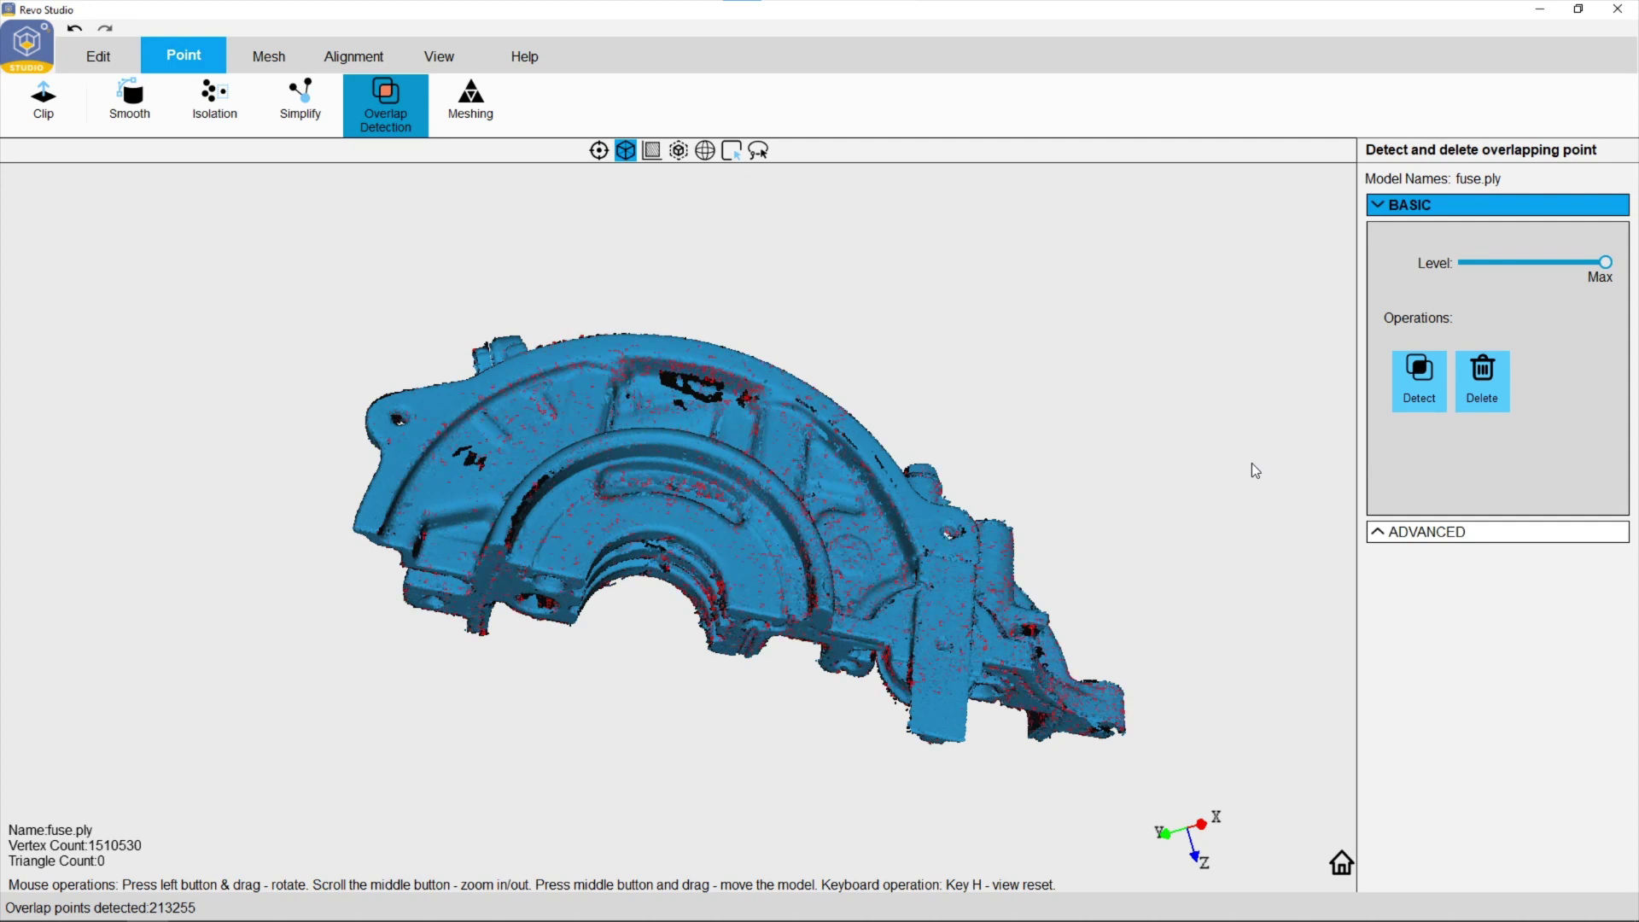
left_click(1483, 375)
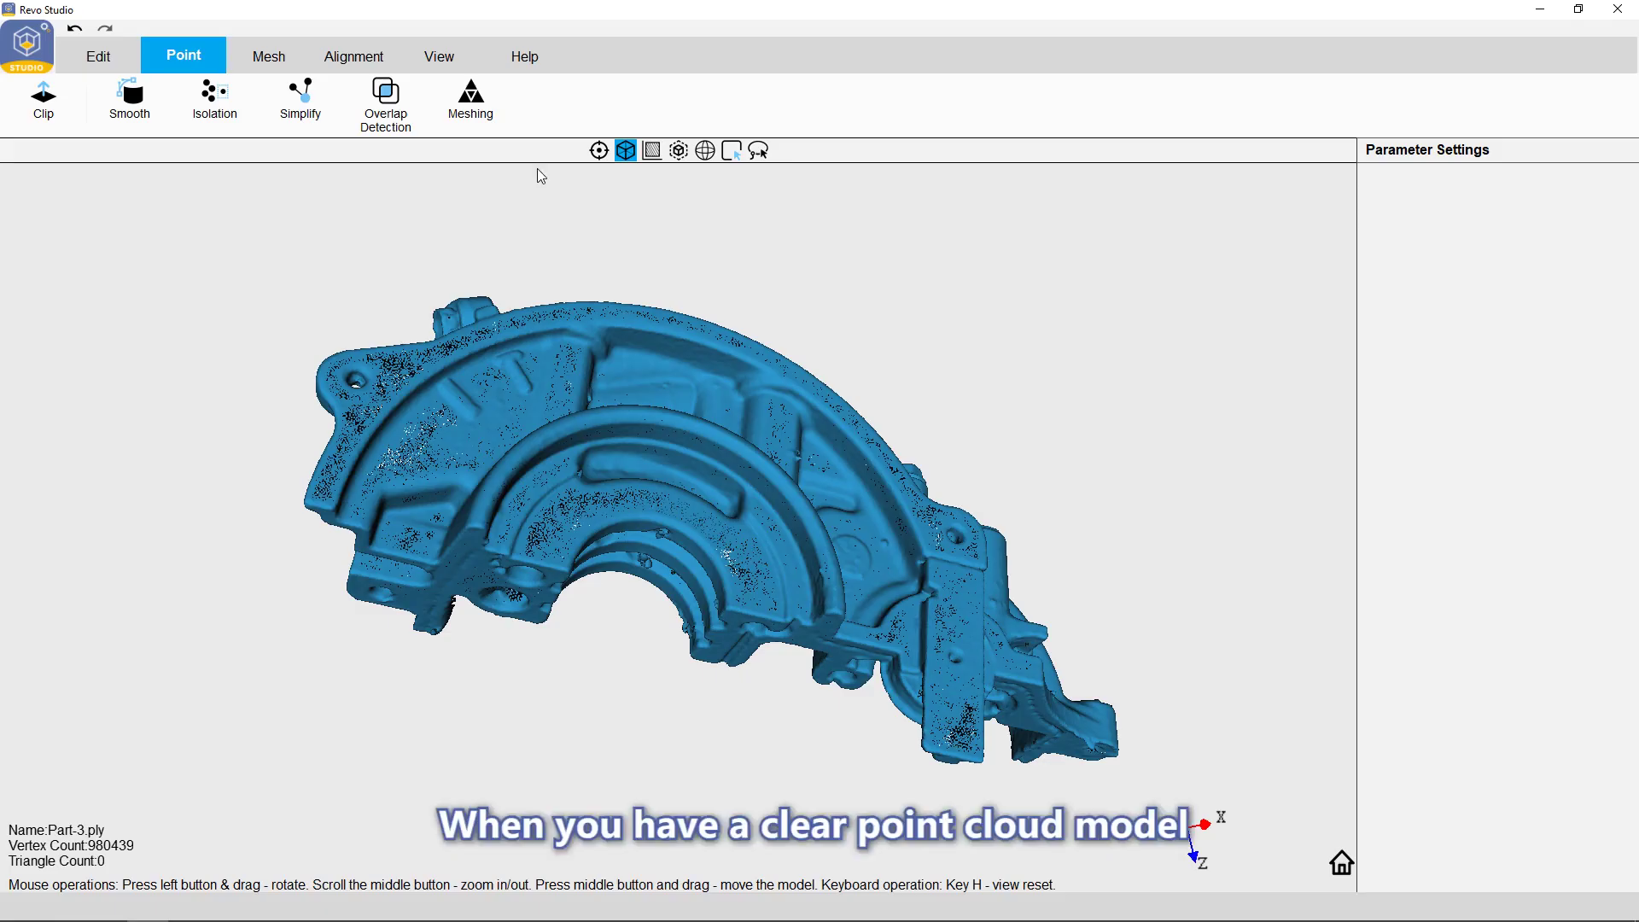
Mesh the Part-3 point cloud with the meshing level set to Excellent
left_click(472, 105)
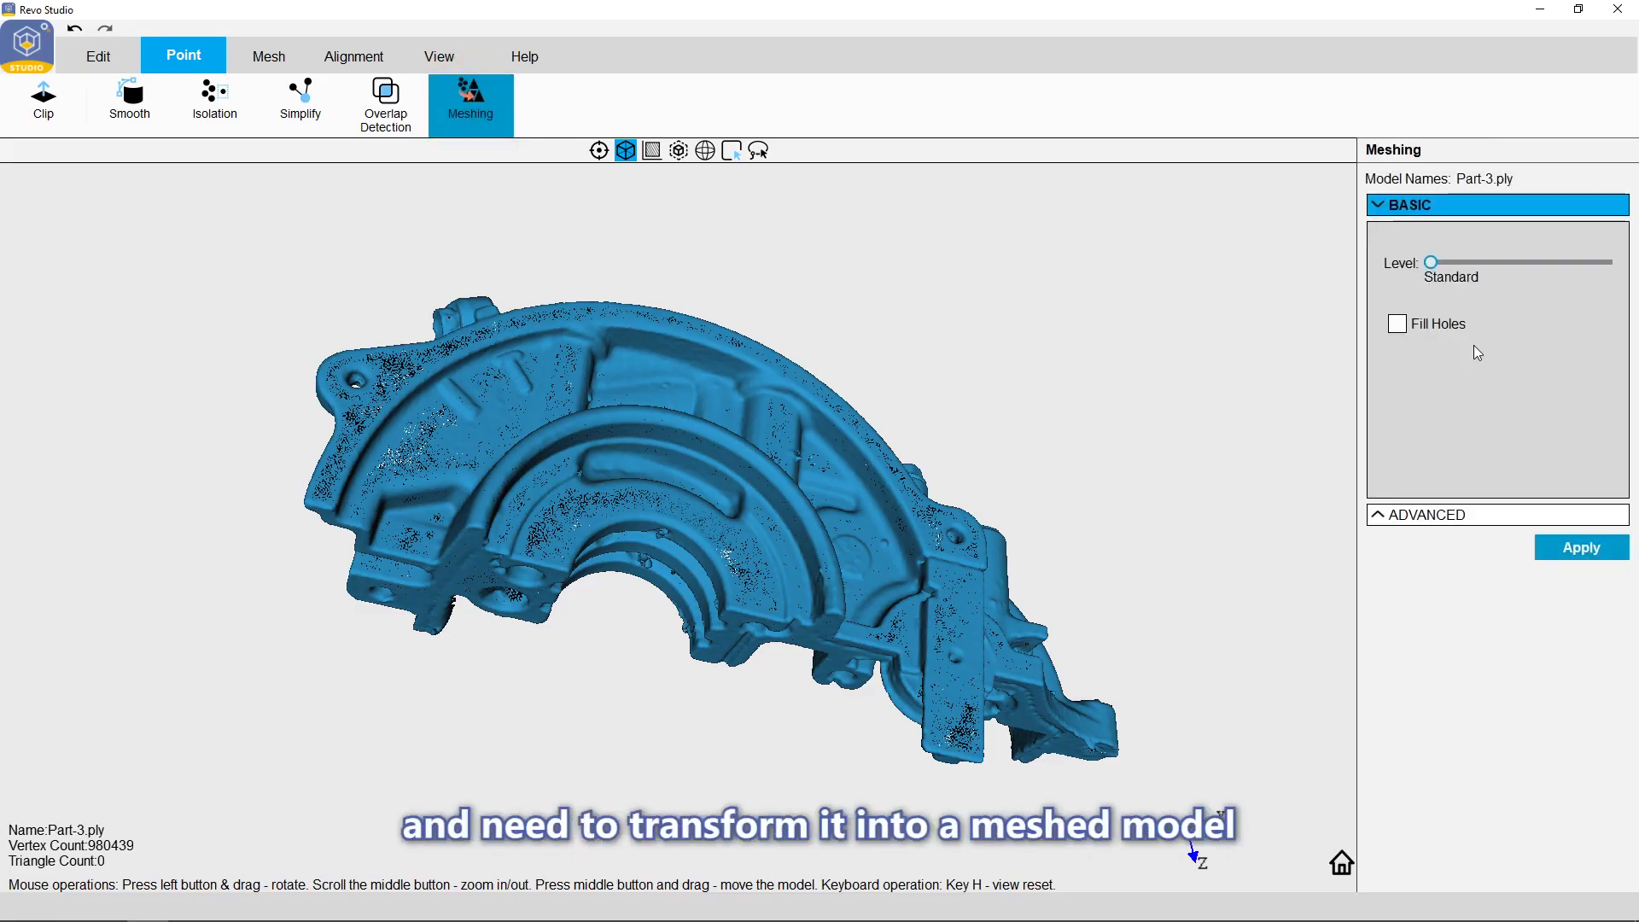
left_click_drag(1437, 265, 1595, 265)
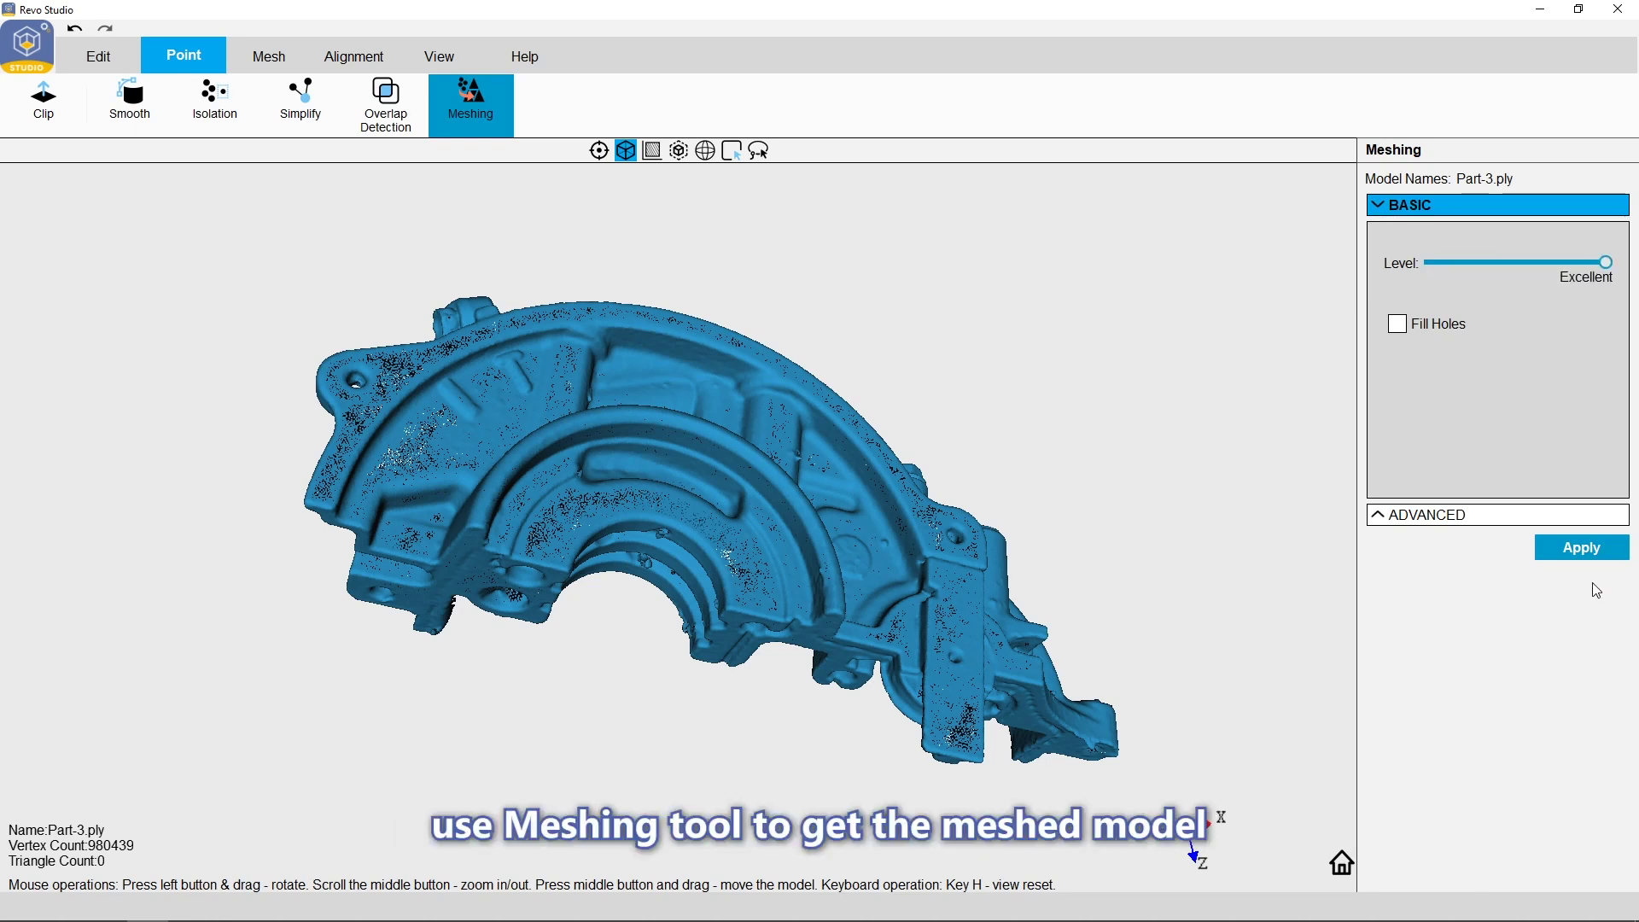
left_click(1575, 552)
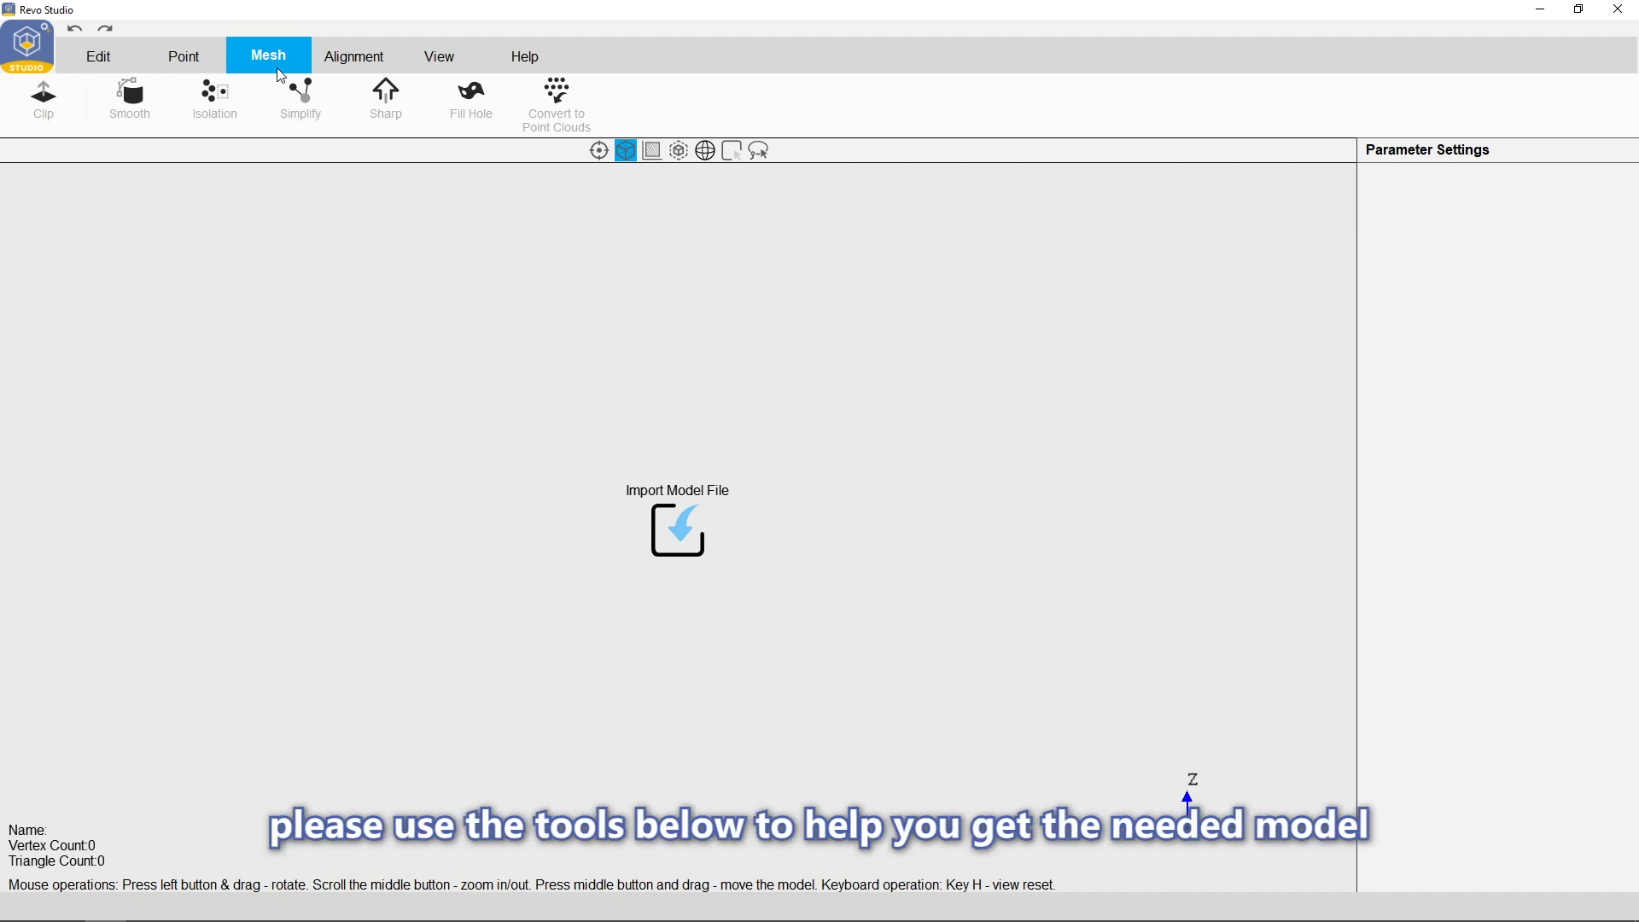
Apply a Clip to the hand mesh and a High-level Smooth to the Agrippa bust
left_click(43, 98)
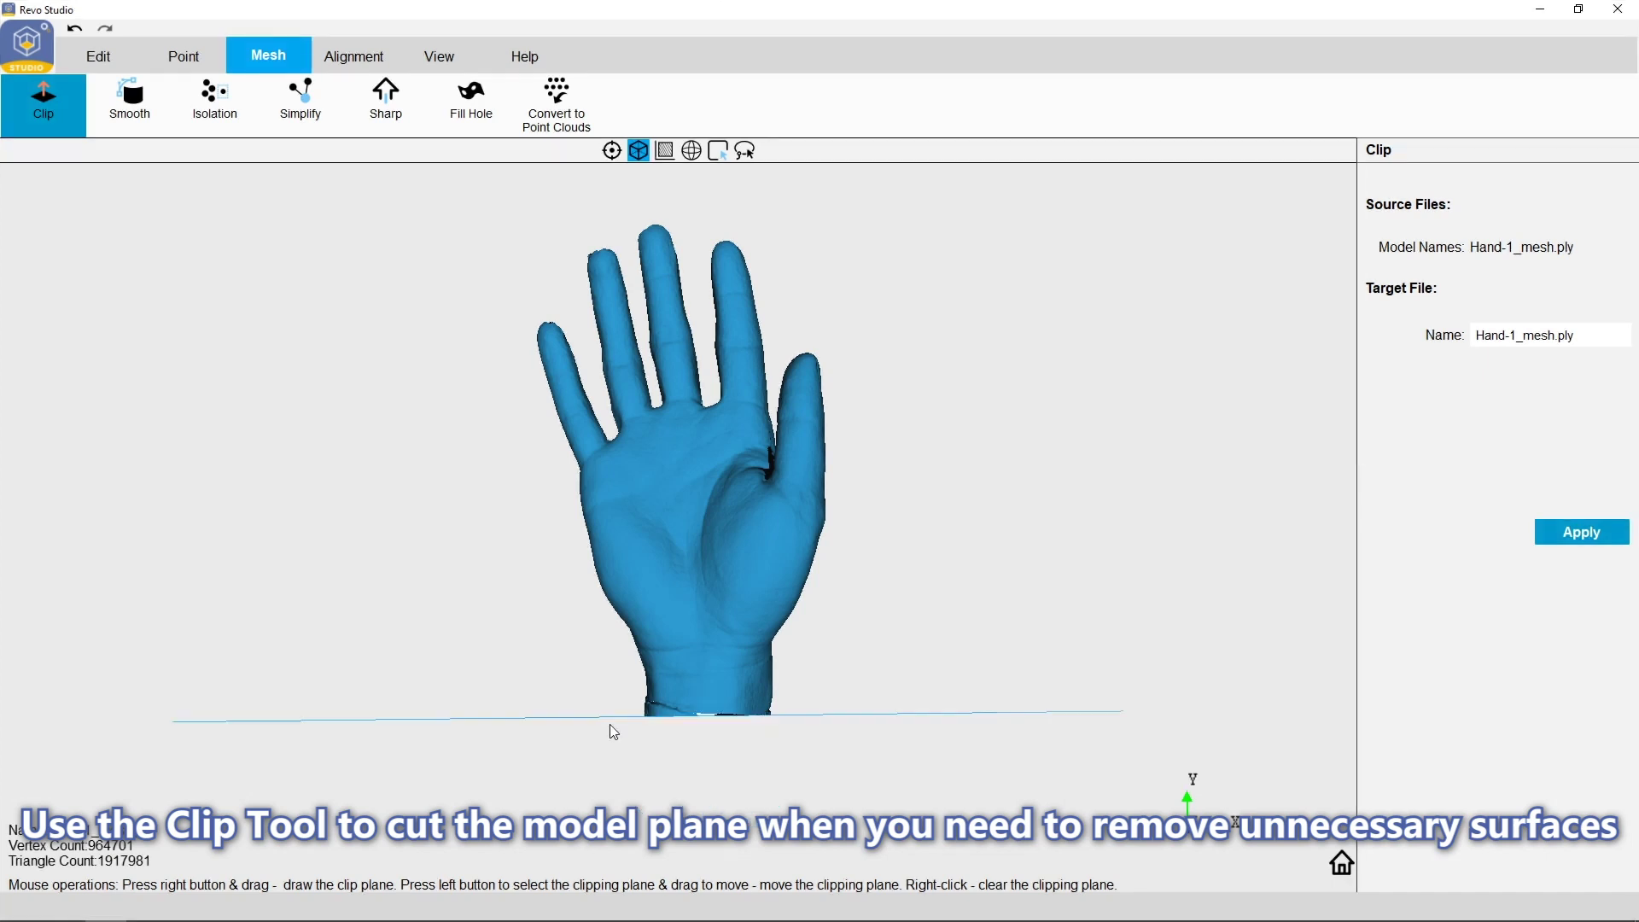
left_click(1590, 534)
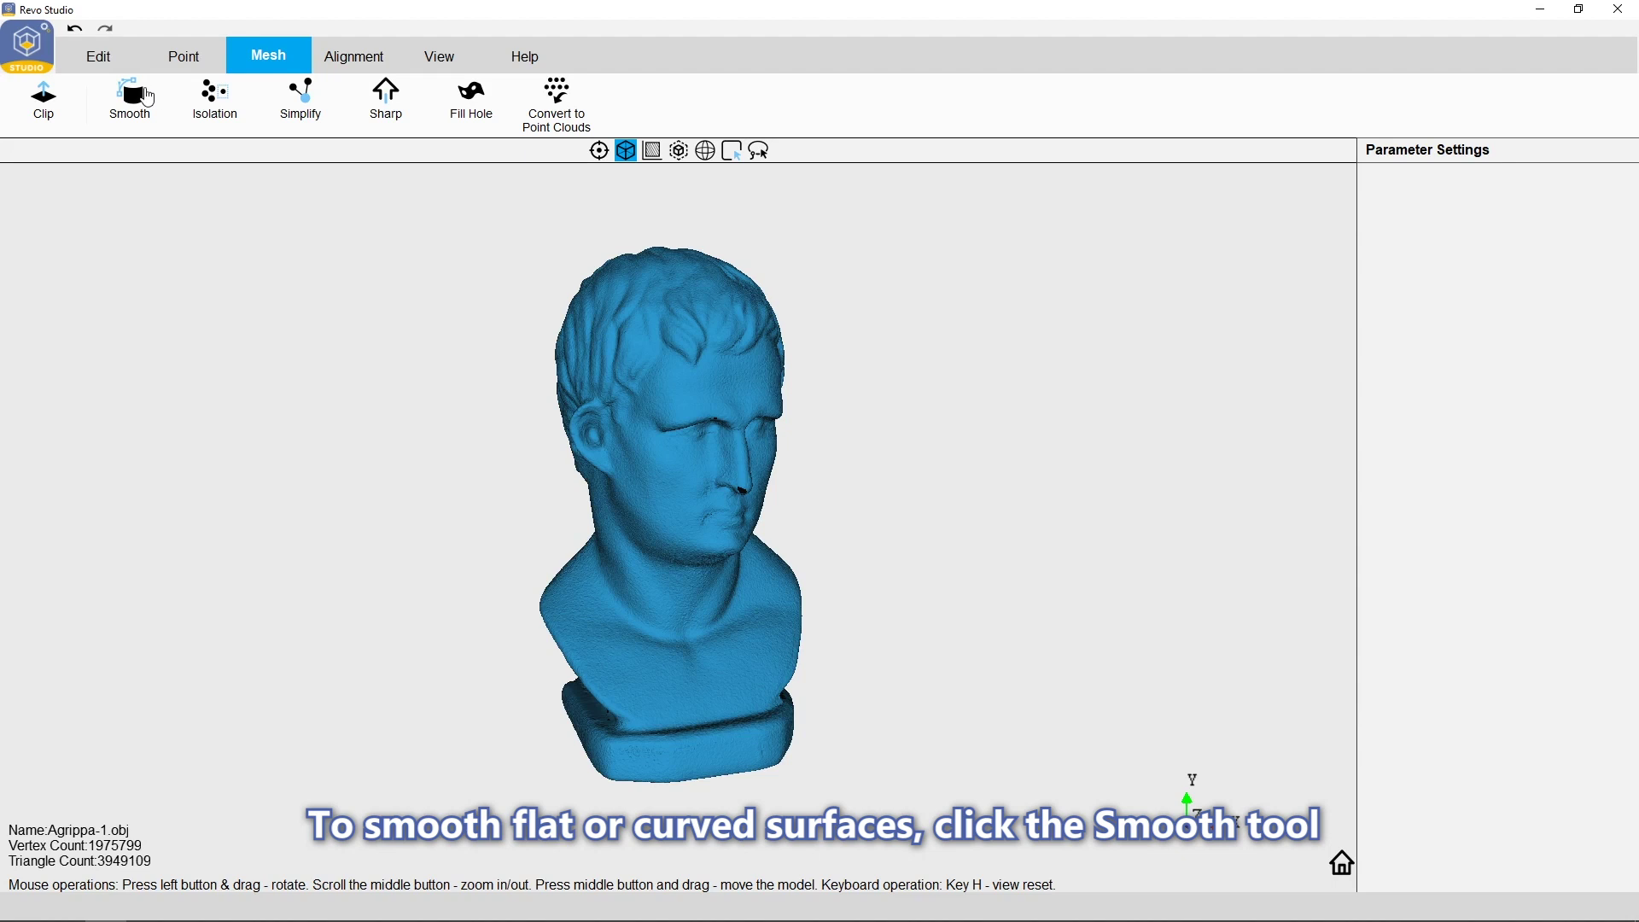
left_click(132, 98)
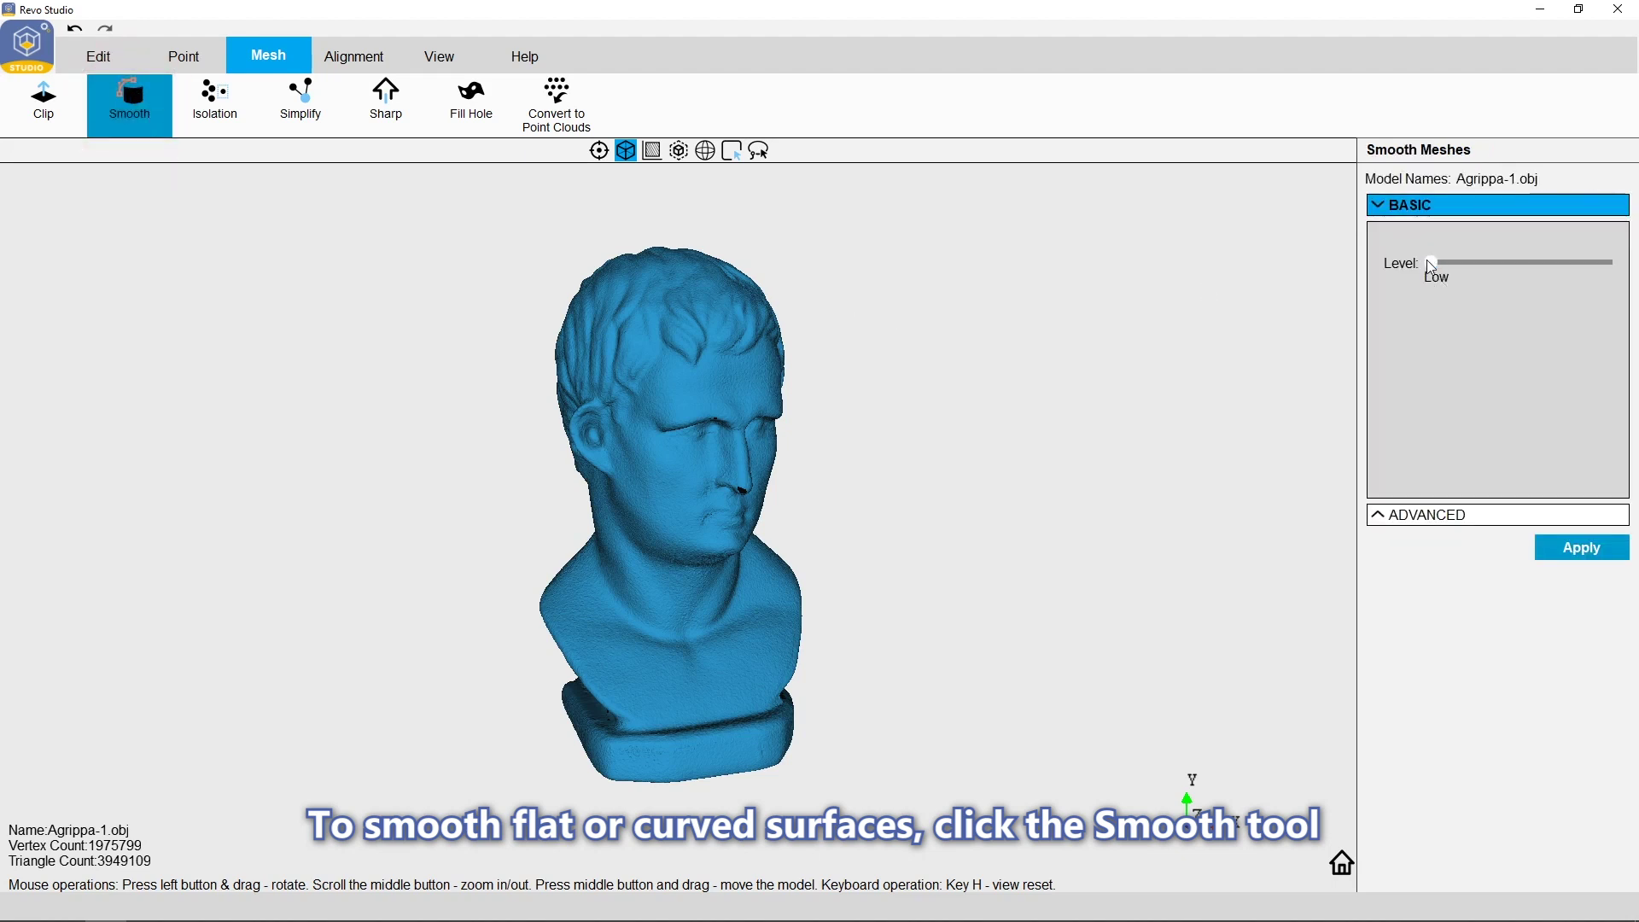
left_click_drag(1432, 264, 1606, 262)
left_click(1593, 557)
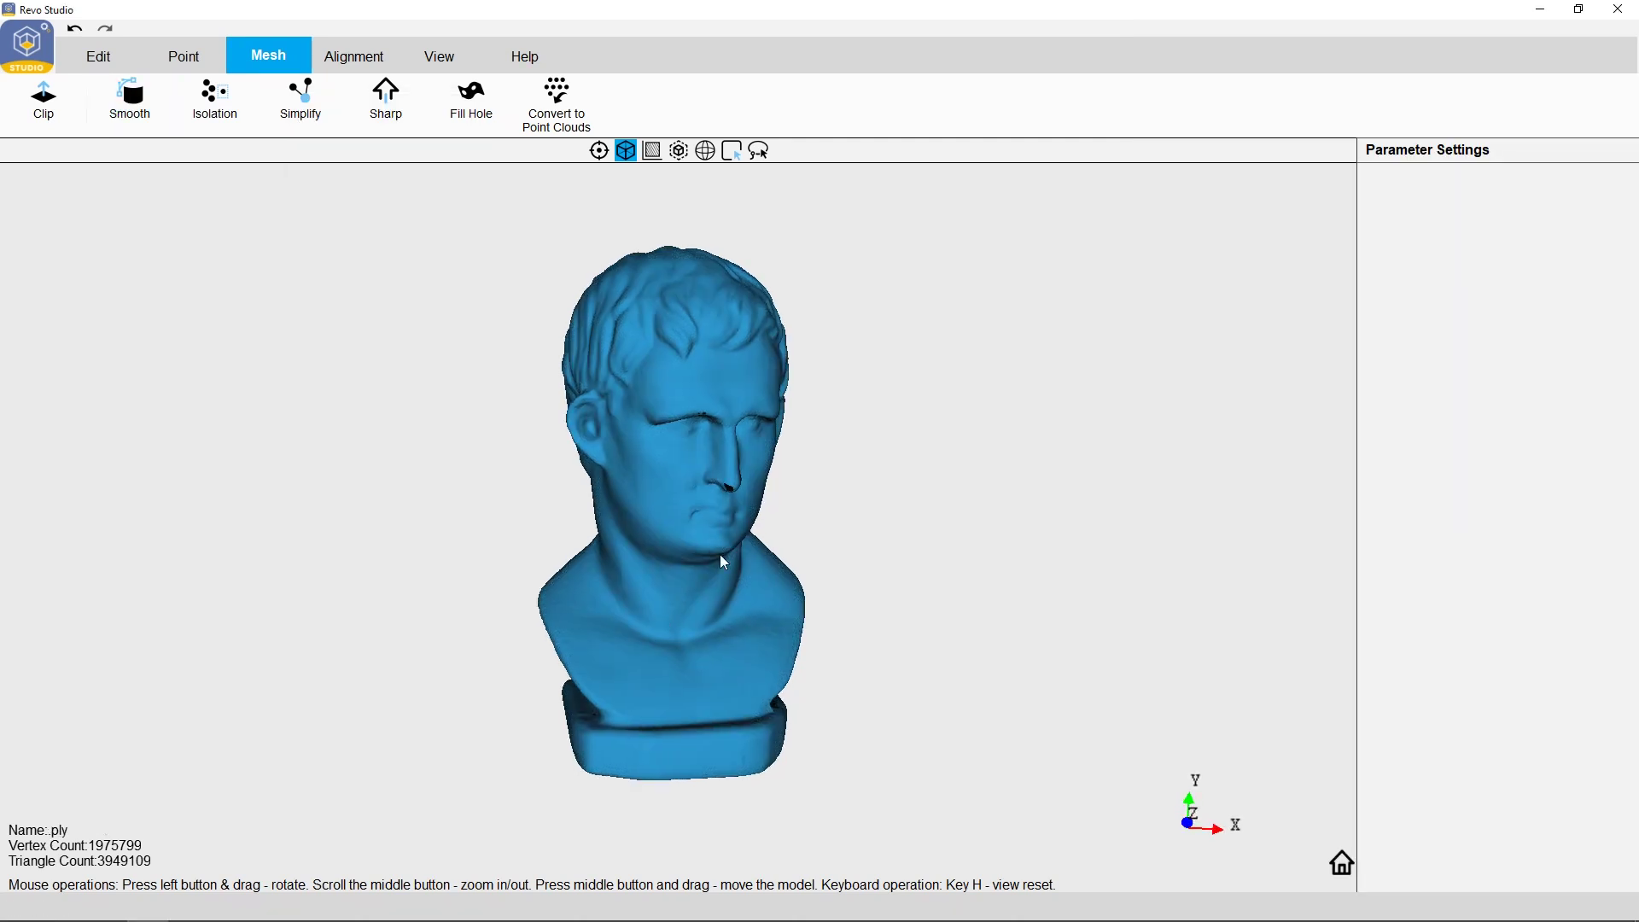
scroll(721, 556, "up", 8)
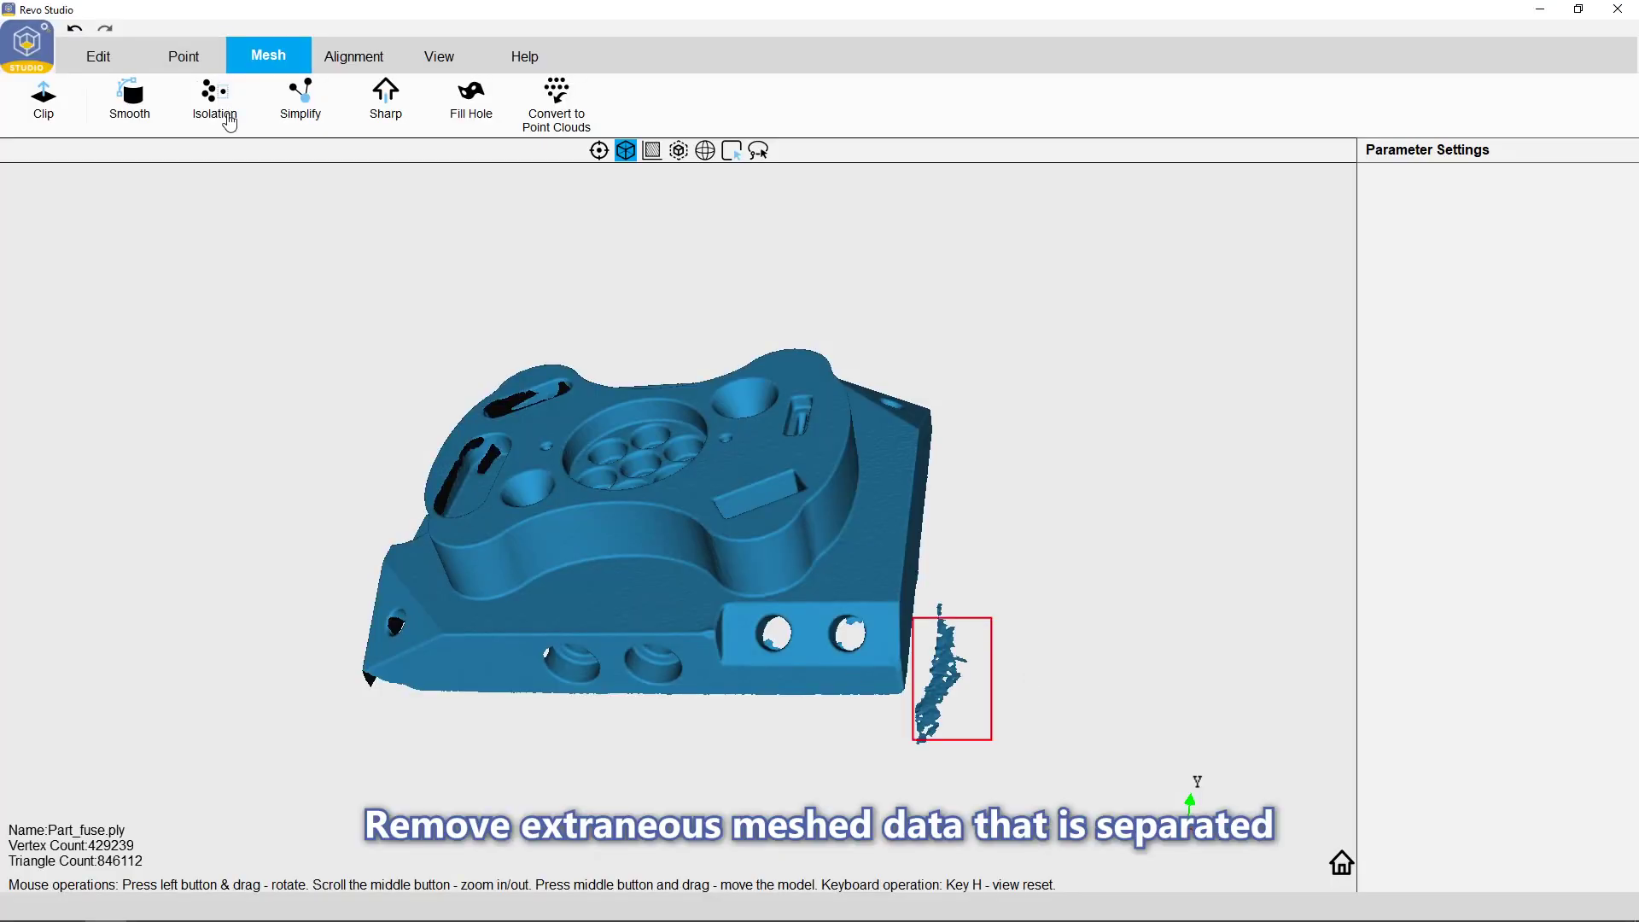
Detect and remove the separated fragment from the Part_fuse mesh at medium isolation level
left_click(229, 123)
left_click_drag(1431, 262, 1607, 263)
left_click(1490, 546)
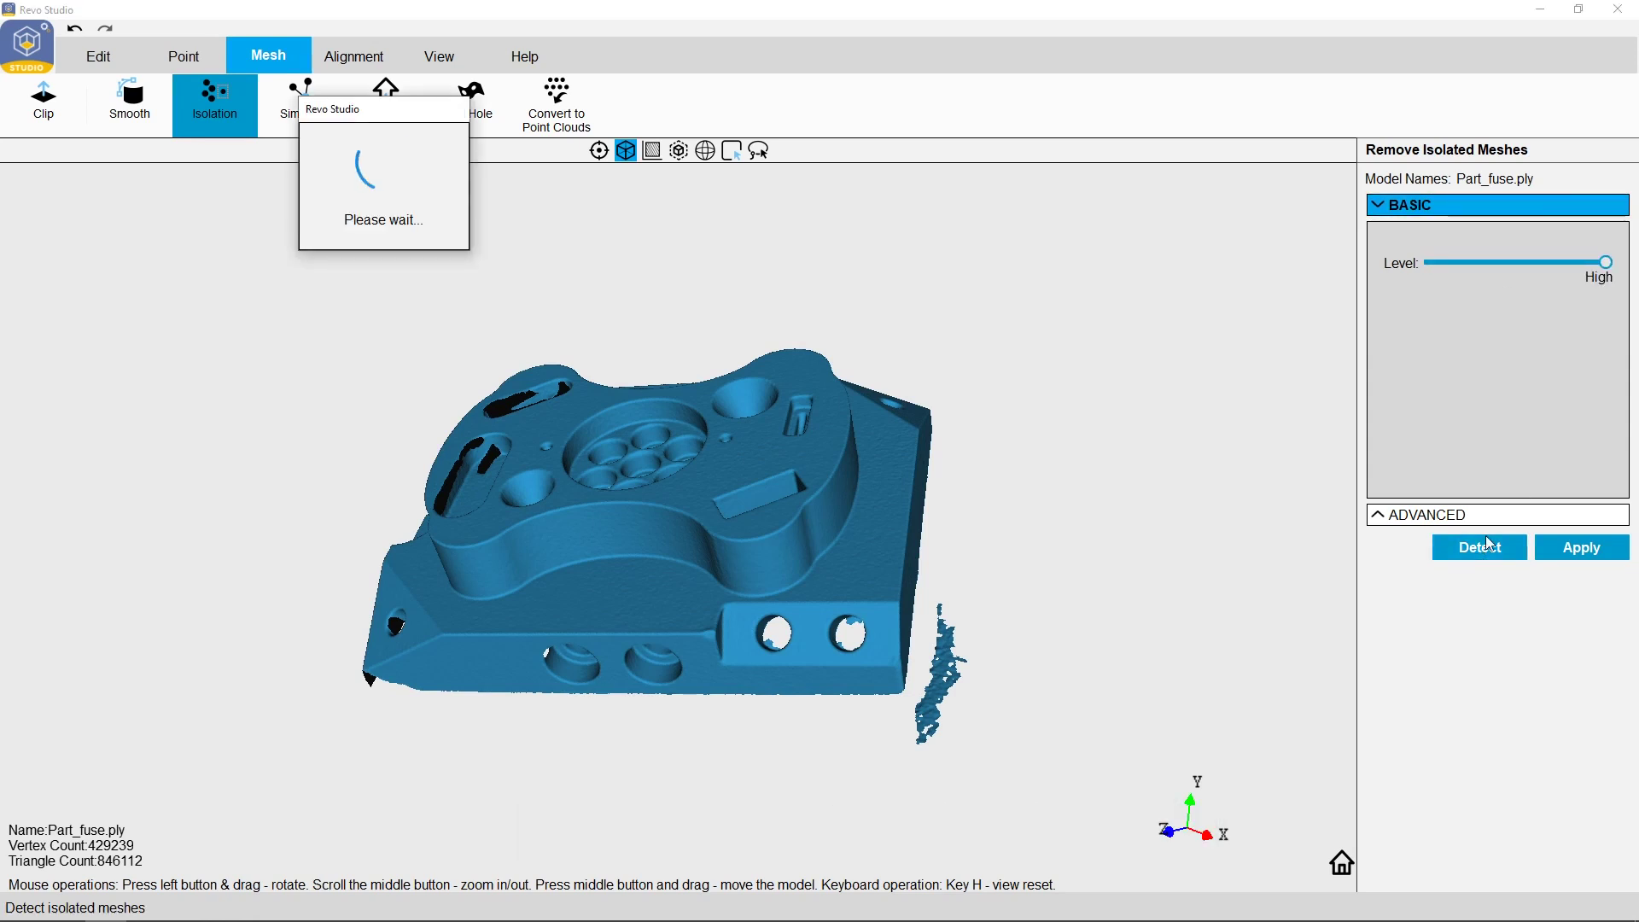
left_click_drag(785, 601, 811, 509)
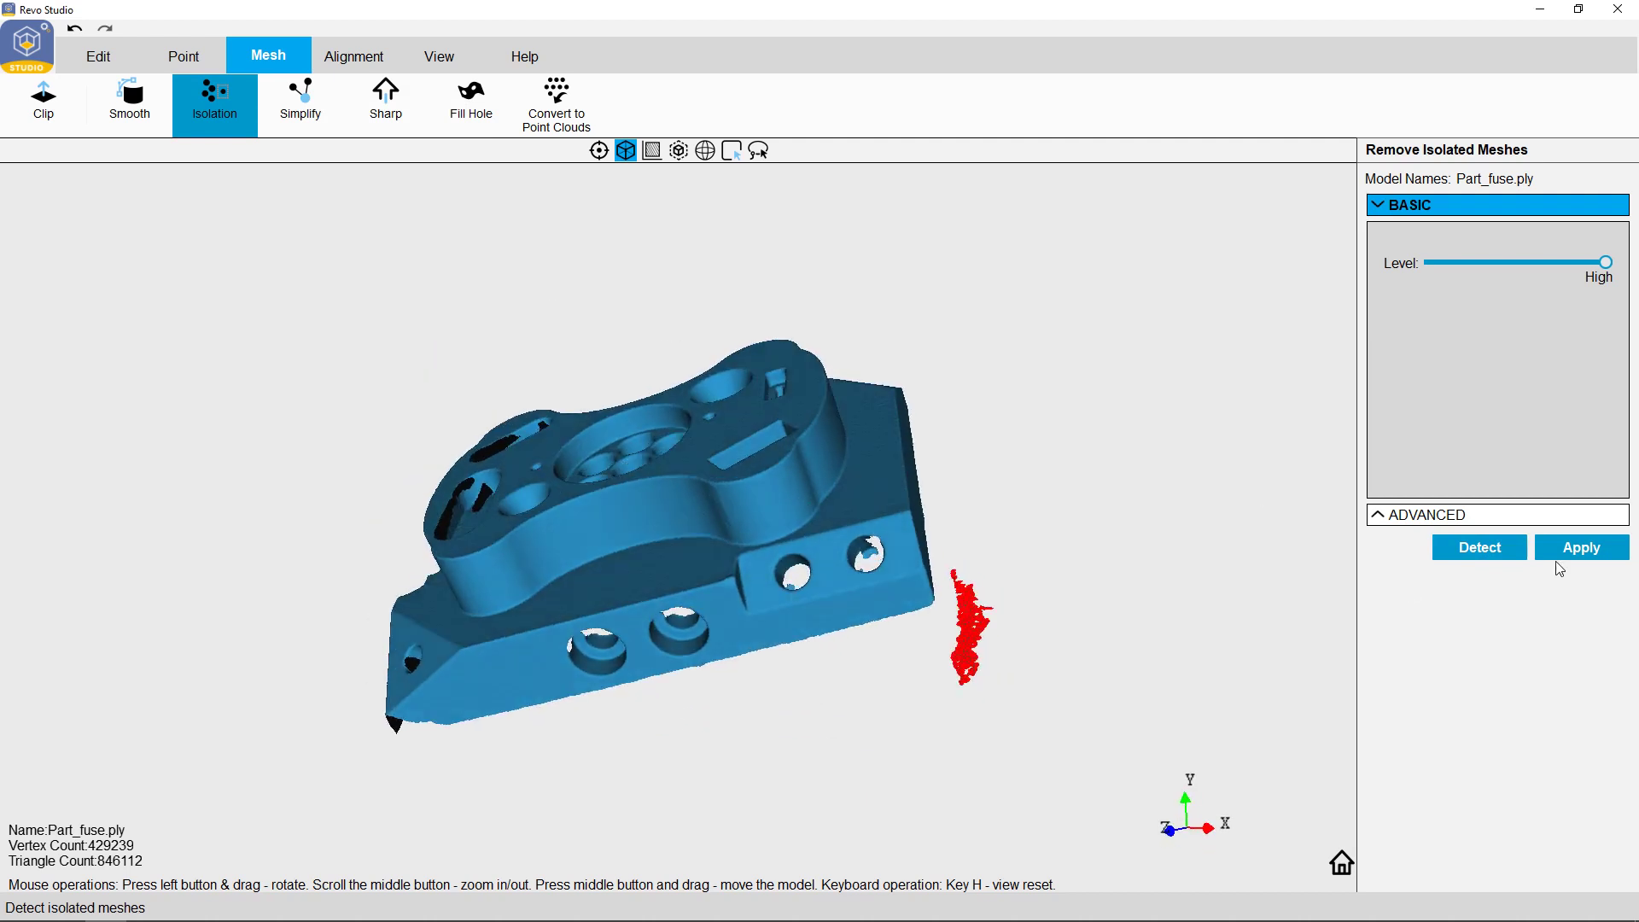
left_click(1575, 548)
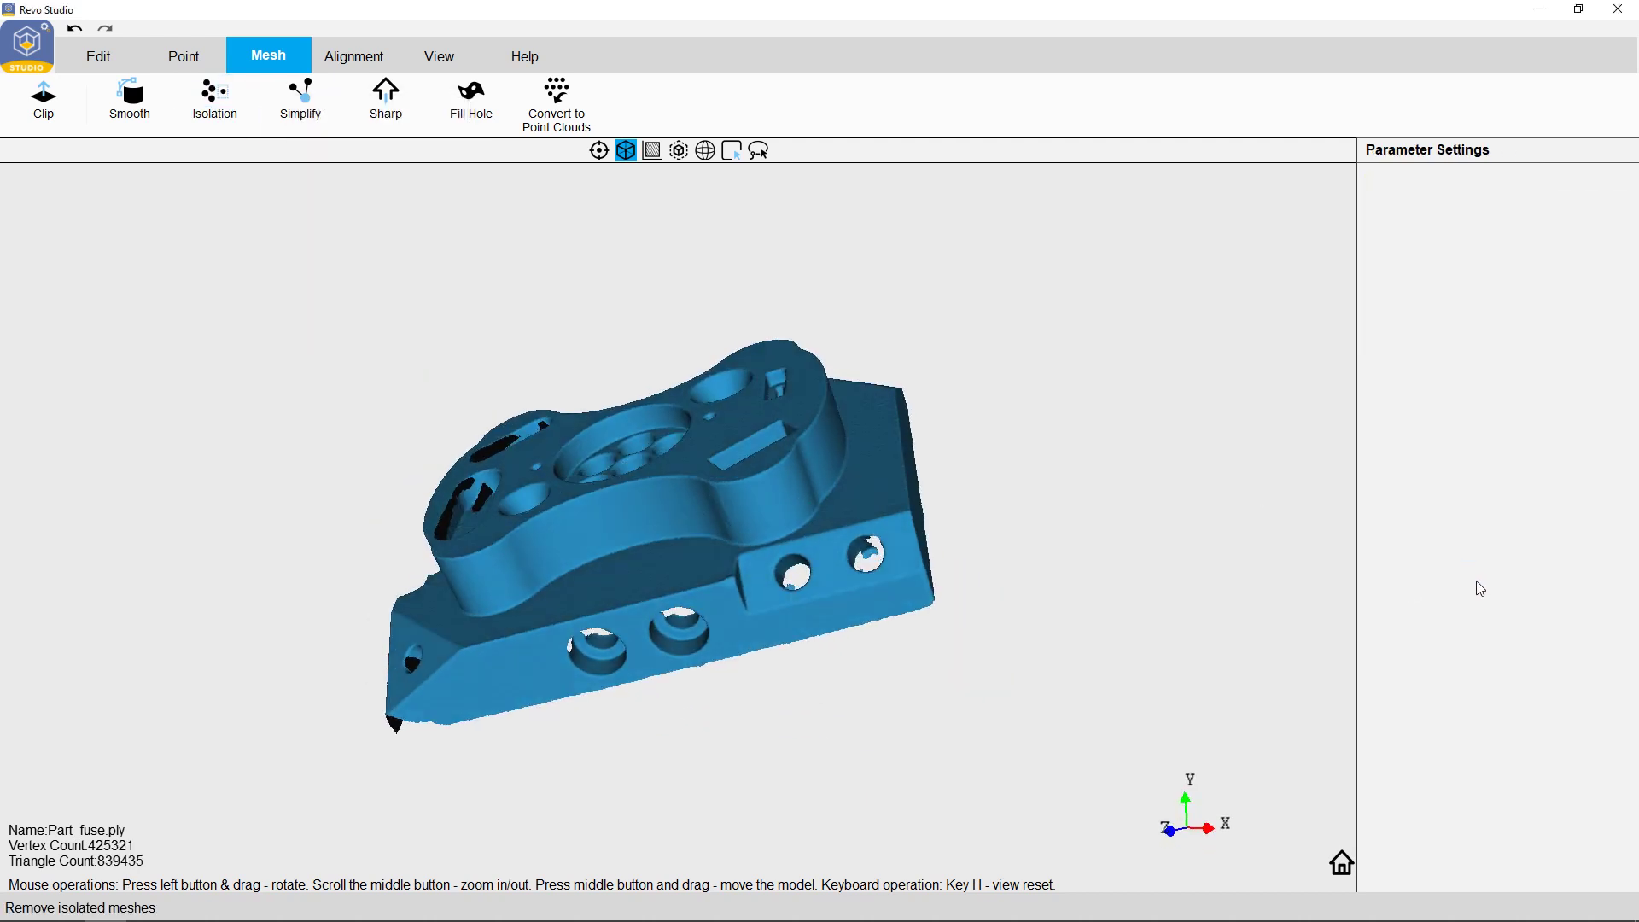
left_click_drag(684, 597, 653, 663)
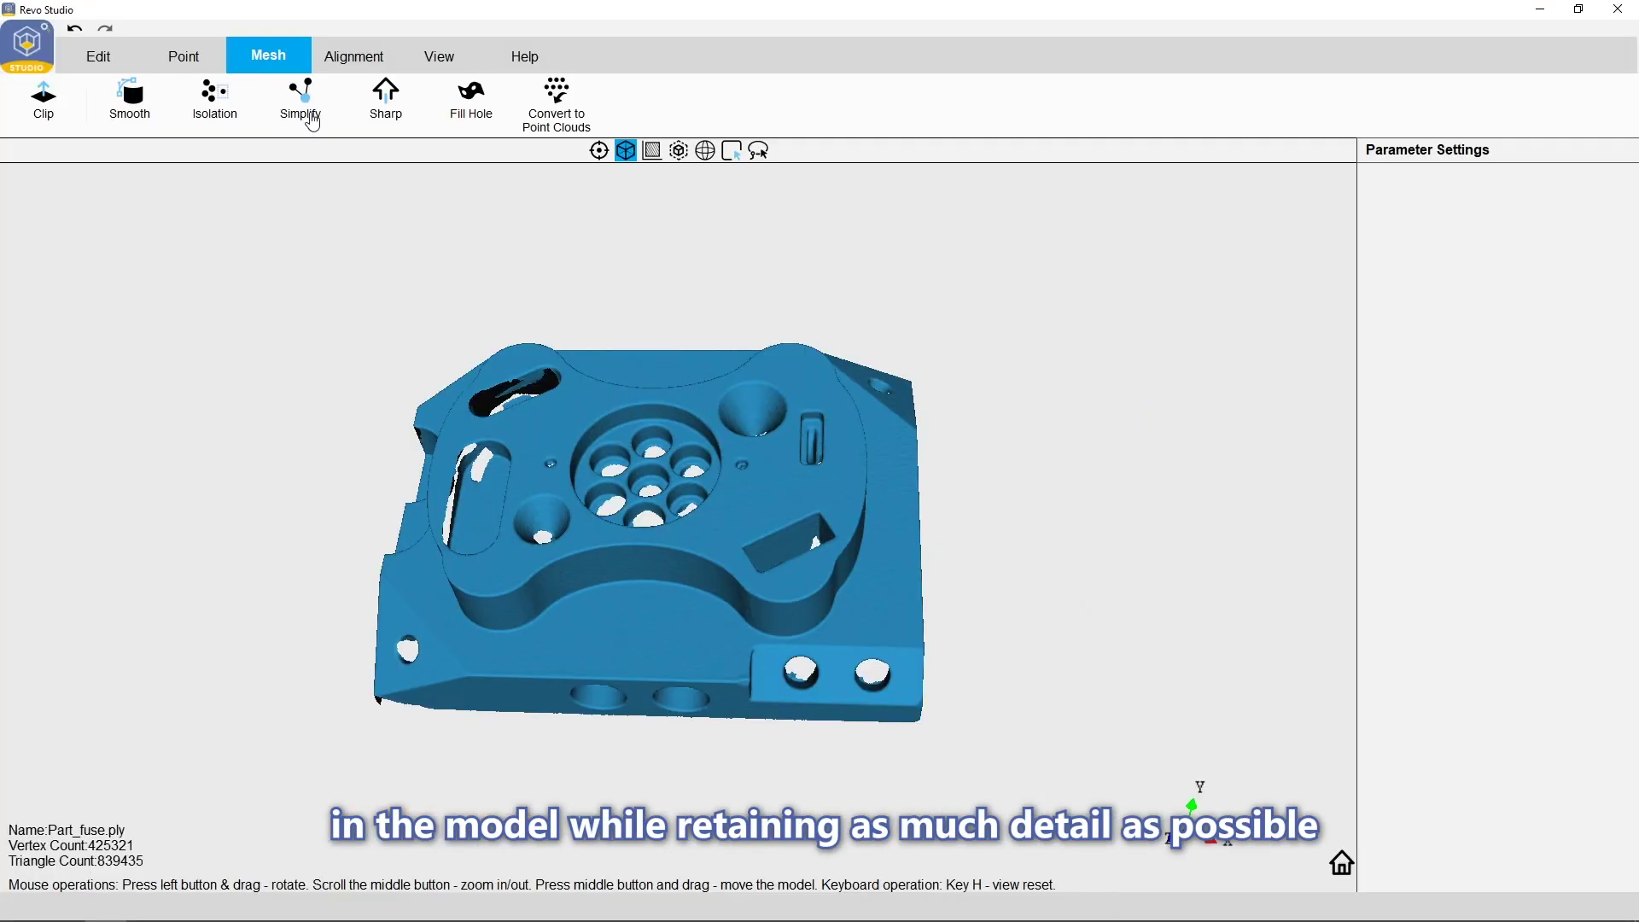
Simplify the Part_fuse mesh to a 70.67% vertex target, leaving 300574 vertices
left_click(312, 123)
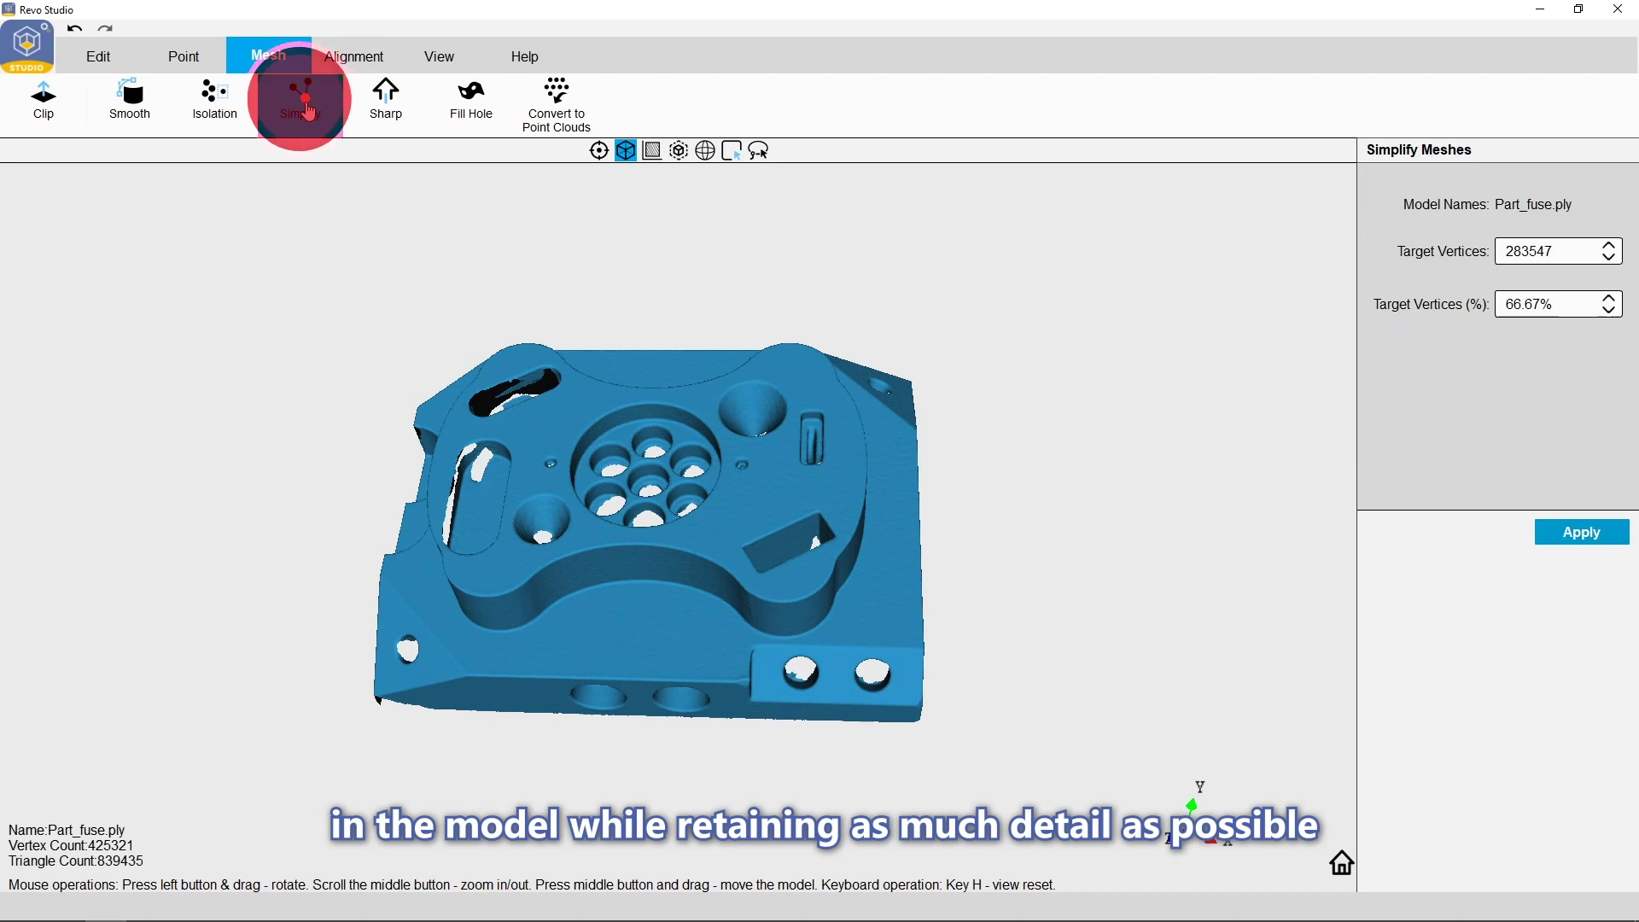
left_click(1612, 300)
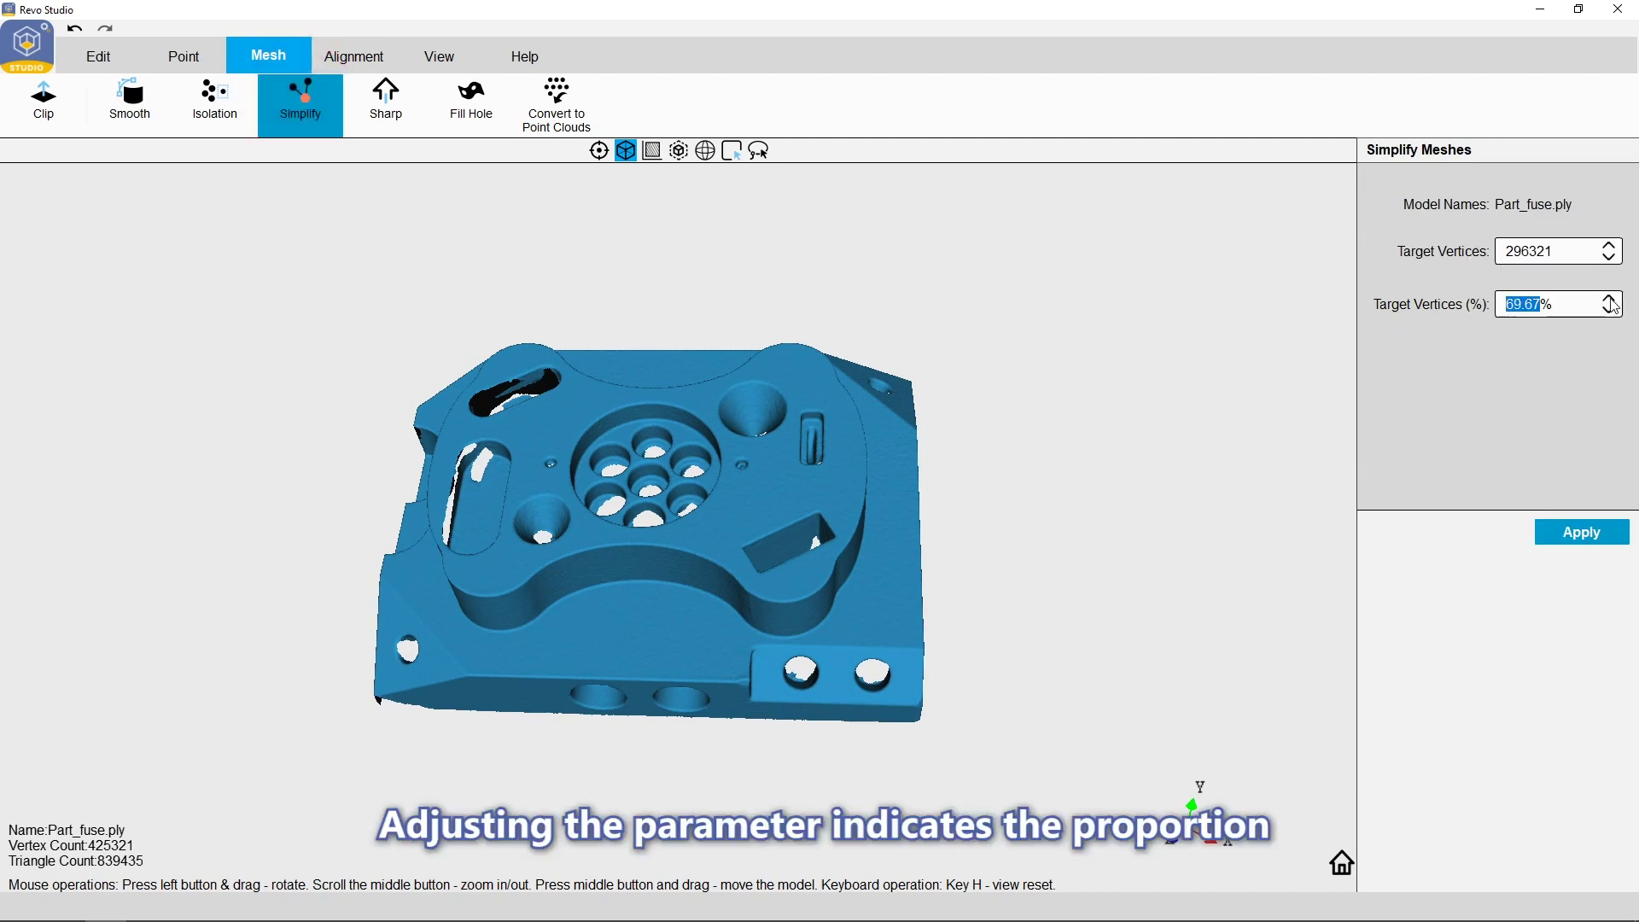
left_click(1611, 301)
left_click(1582, 532)
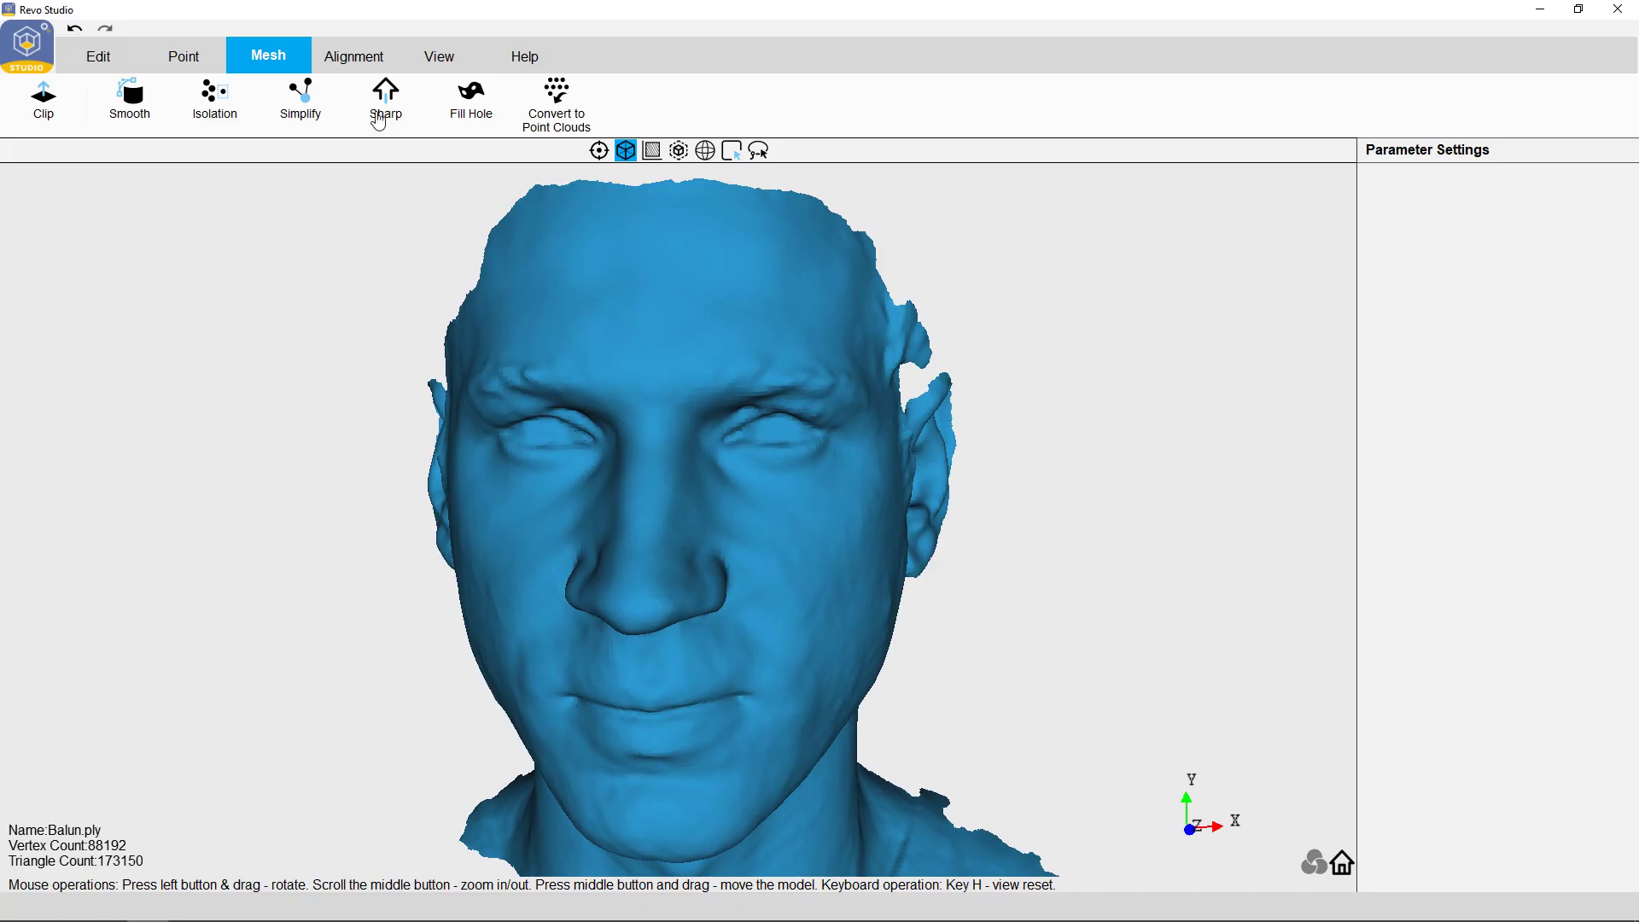
Sharpen the Balun face mesh with the advanced intensity set to 5.00
left_click(384, 103)
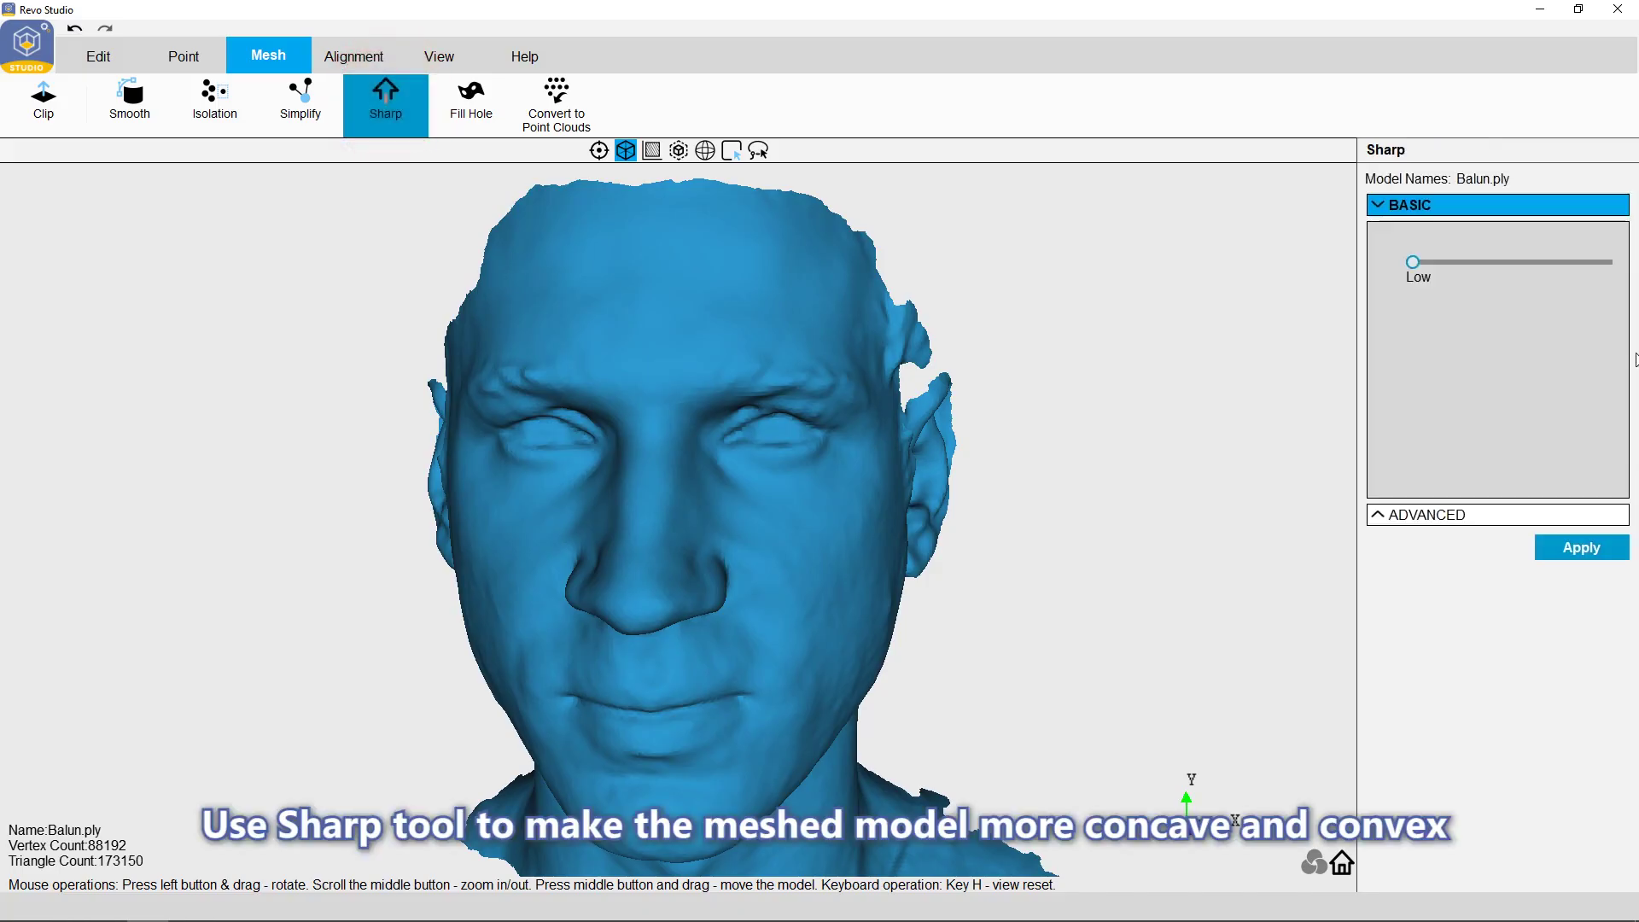
left_click(1579, 262)
left_click(1396, 514)
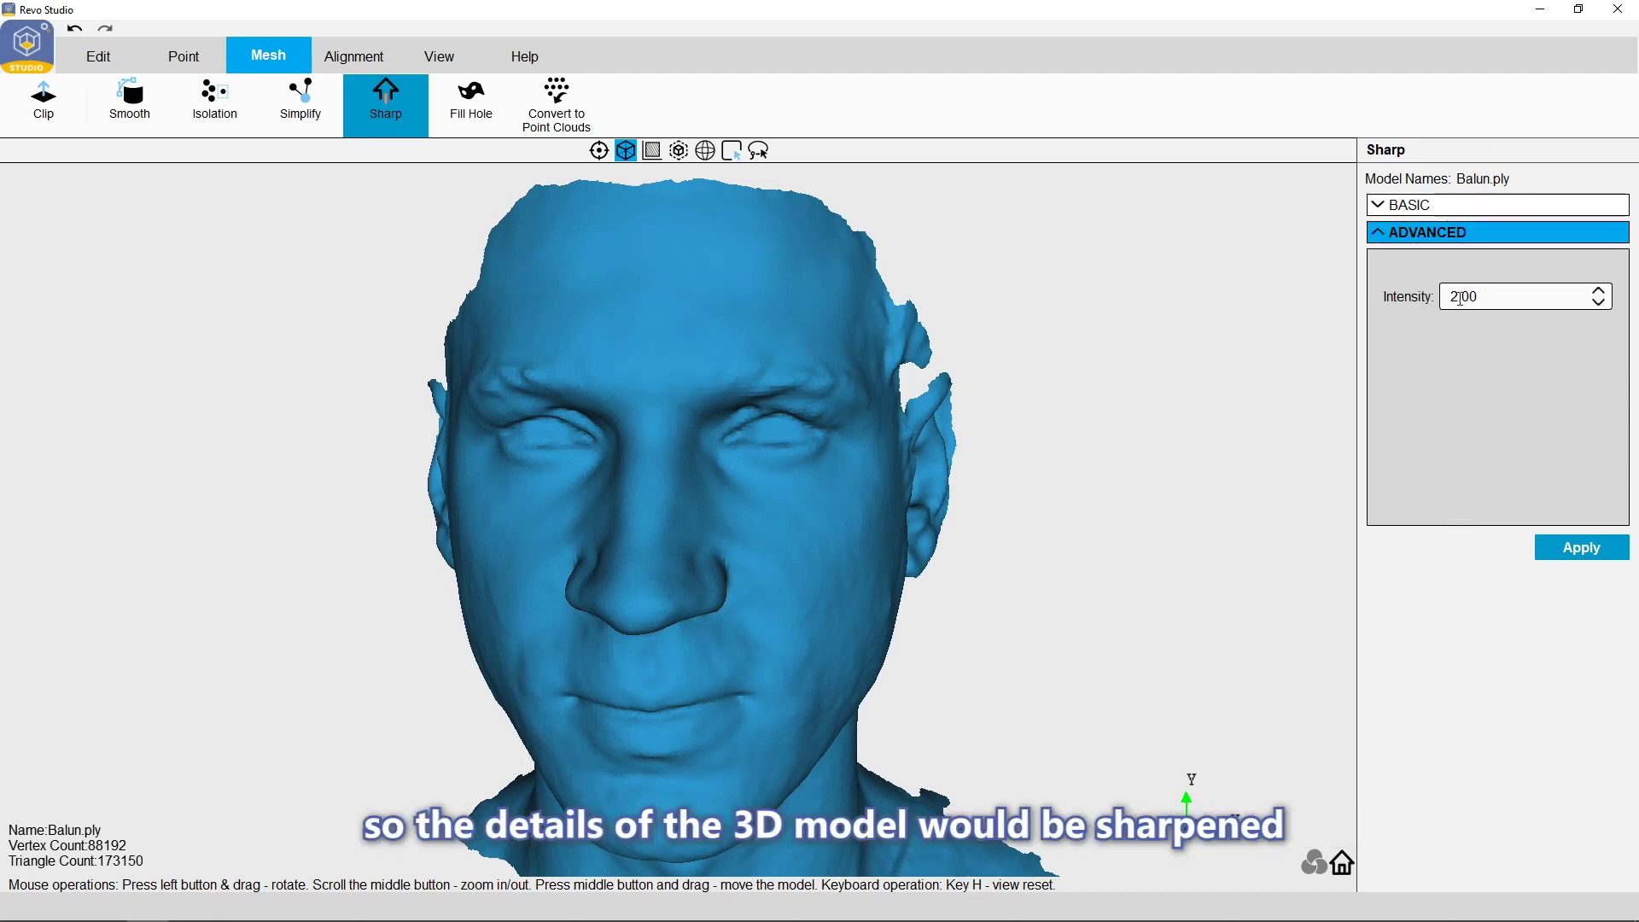
type("5")
left_click(1587, 554)
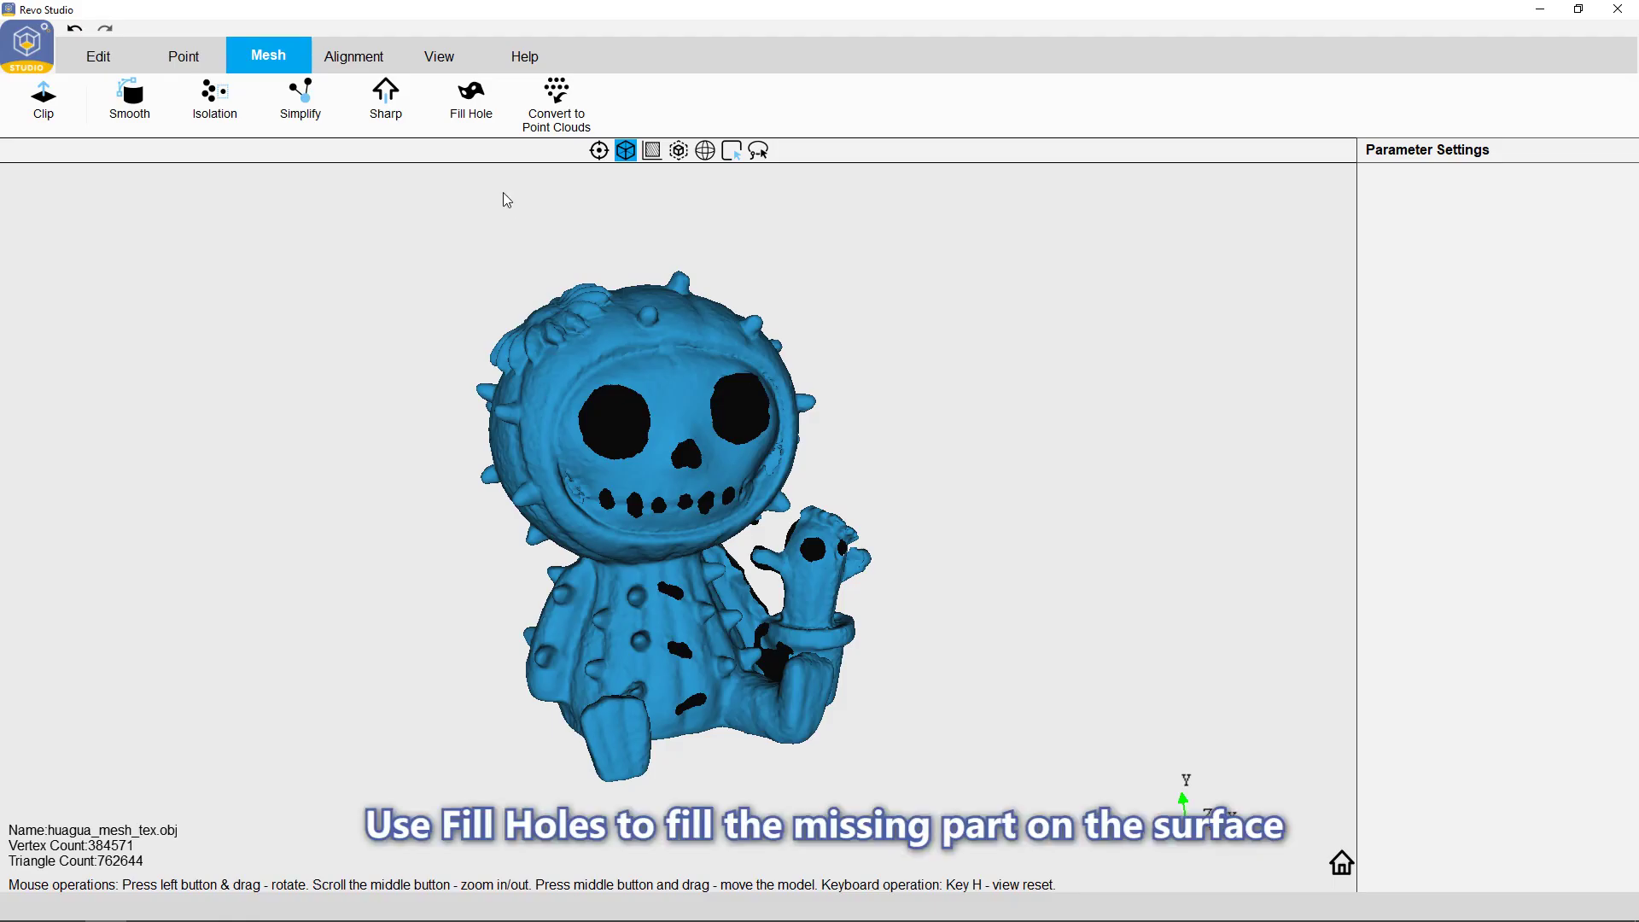
Detect and fill all holes in the huagua figure mesh using the Flat method
left_click(469, 107)
left_click(1563, 270)
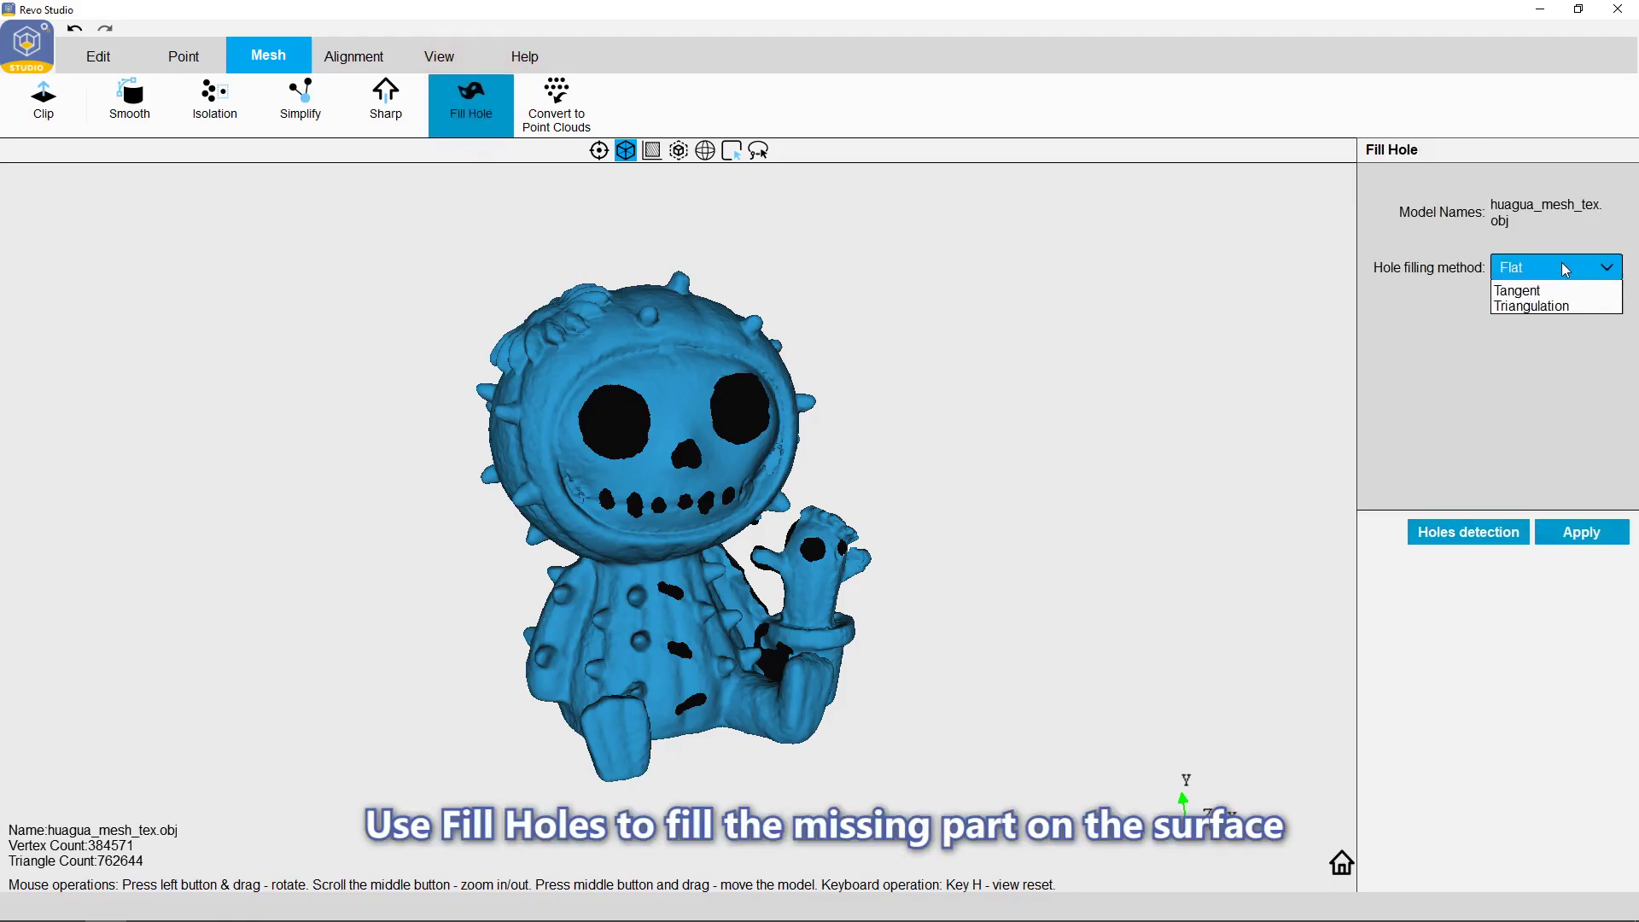
left_click(1562, 267)
left_click(1467, 532)
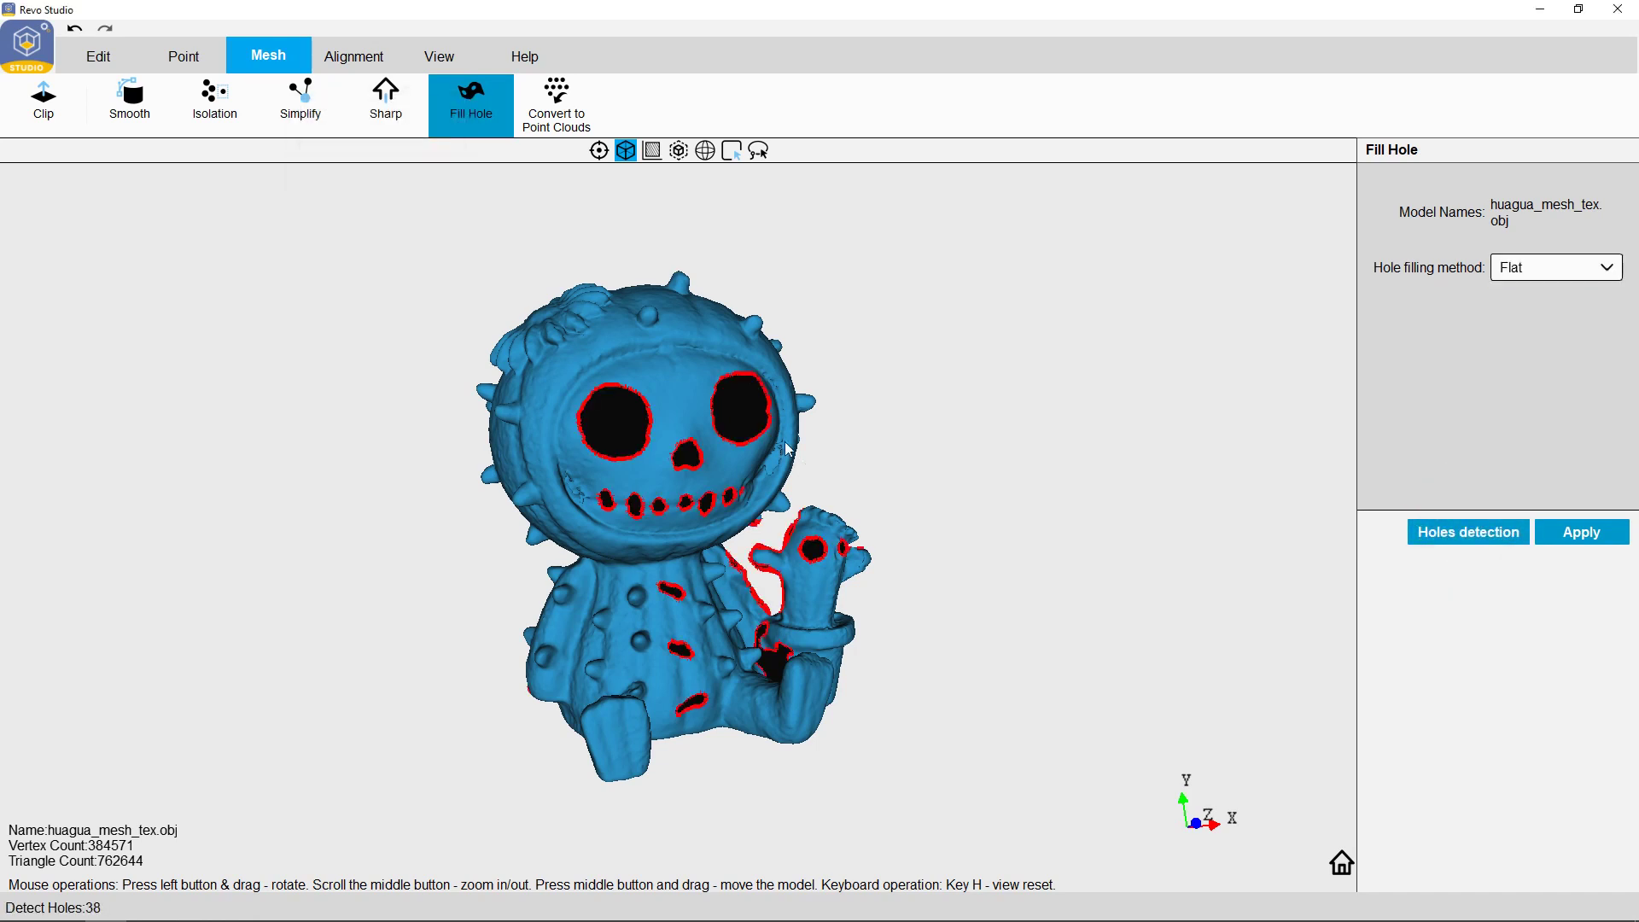
left_click_drag(818, 538, 0, 561)
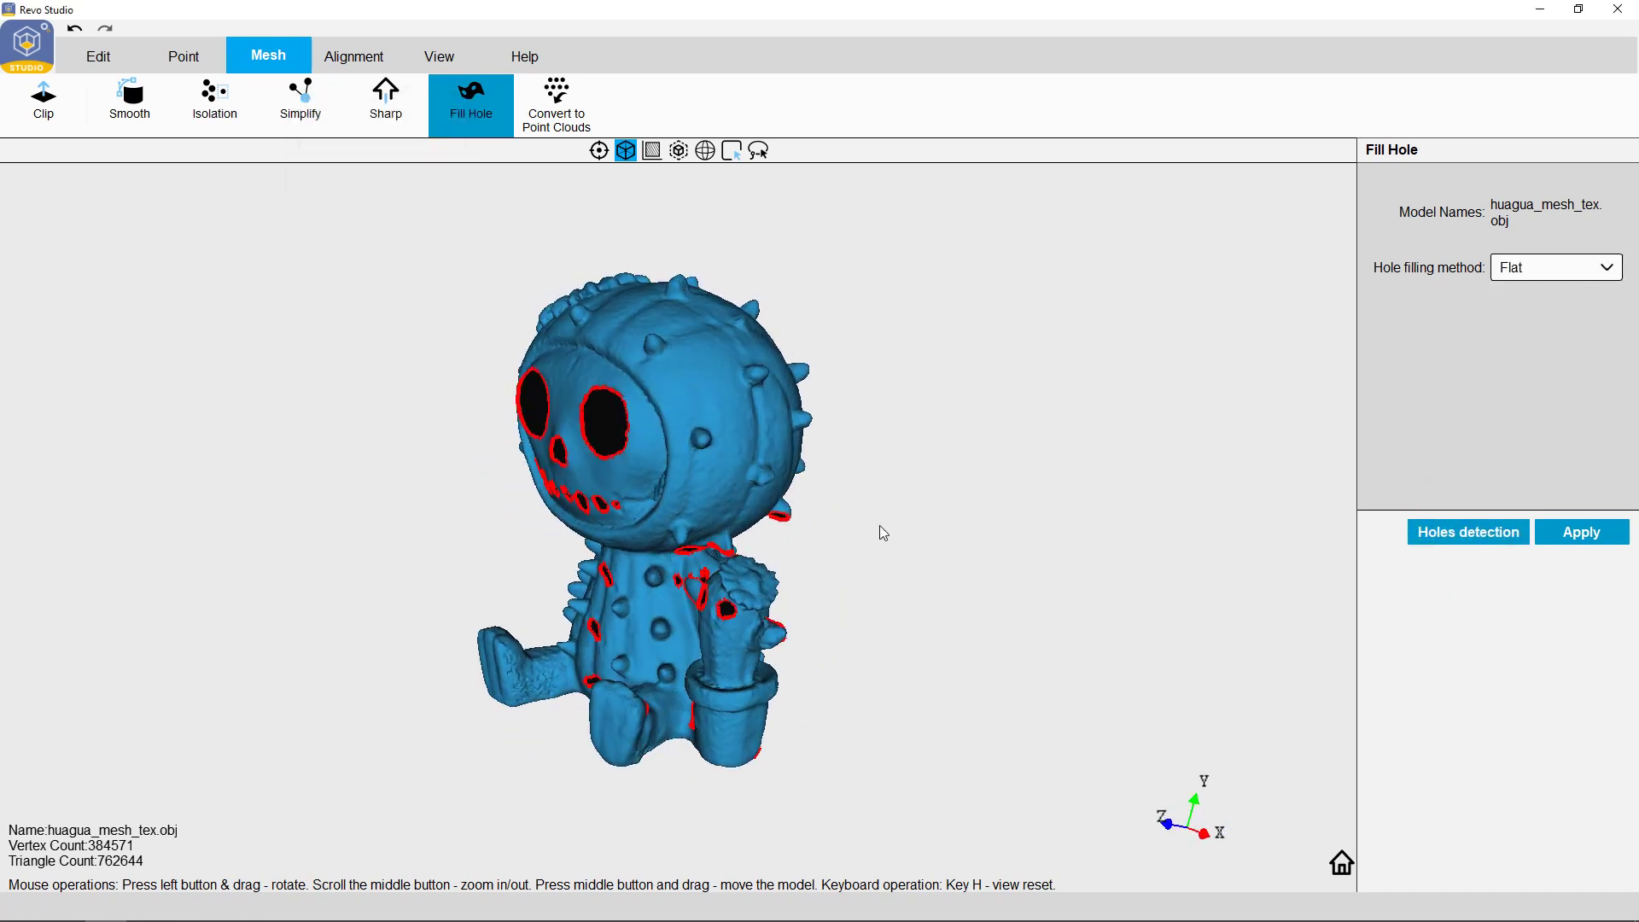
mouse_move(946, 526)
left_mouse_down()
mouse_move(730, 515)
mouse_move(982, 525)
left_mouse_up()
left_click(1581, 532)
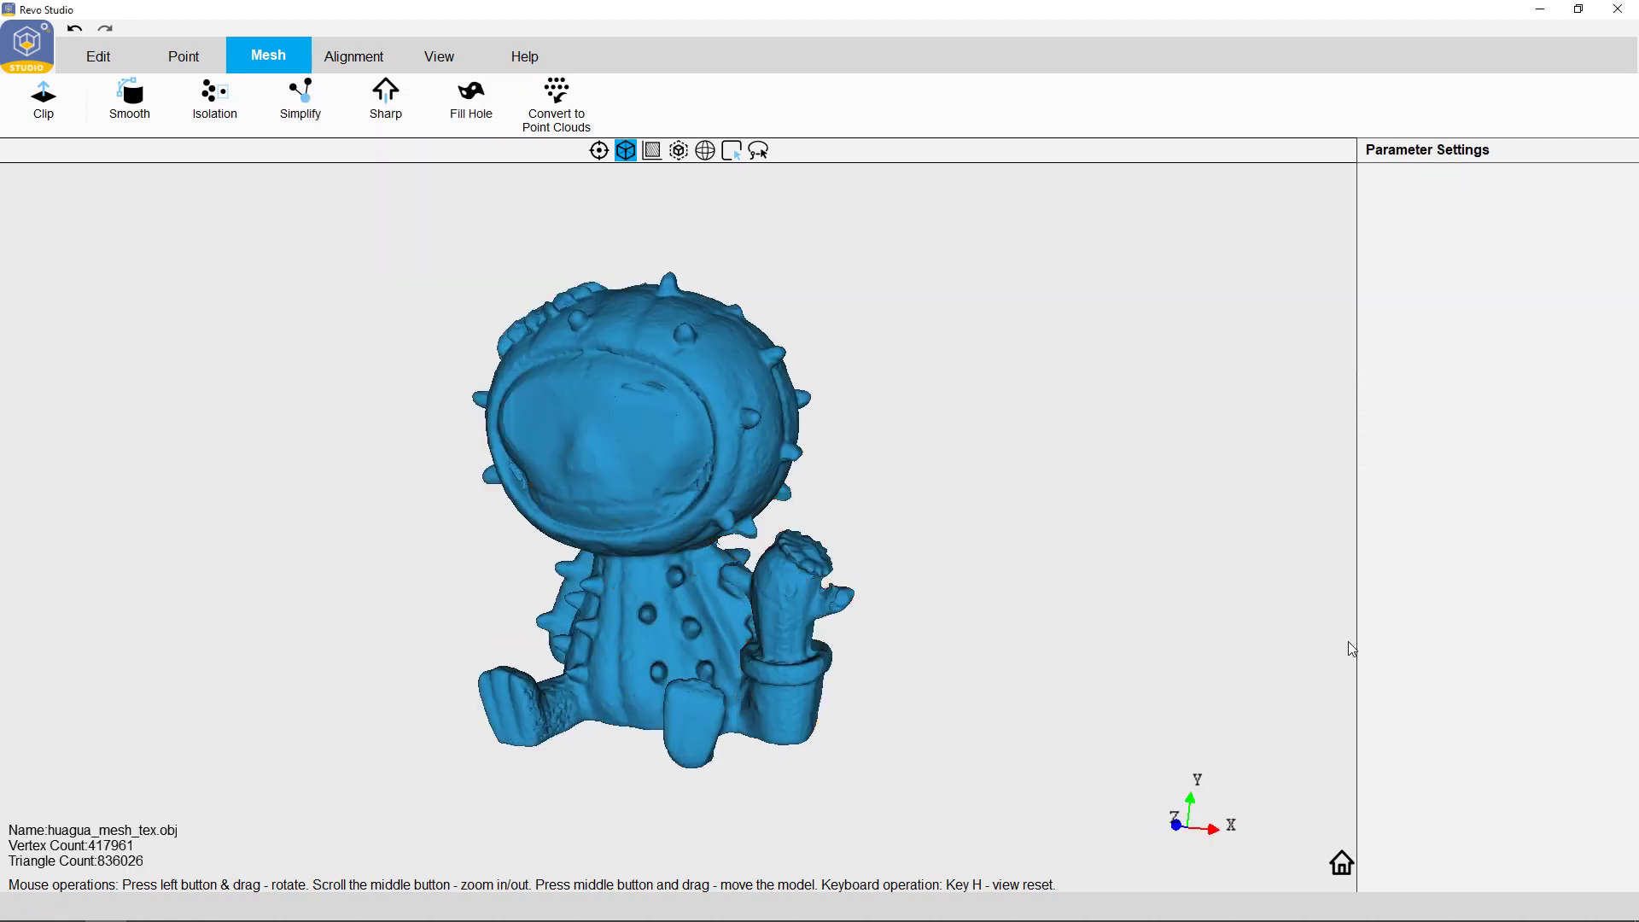
left_click_drag(1349, 642, 887, 459)
left_click_drag(1232, 623, 1110, 529)
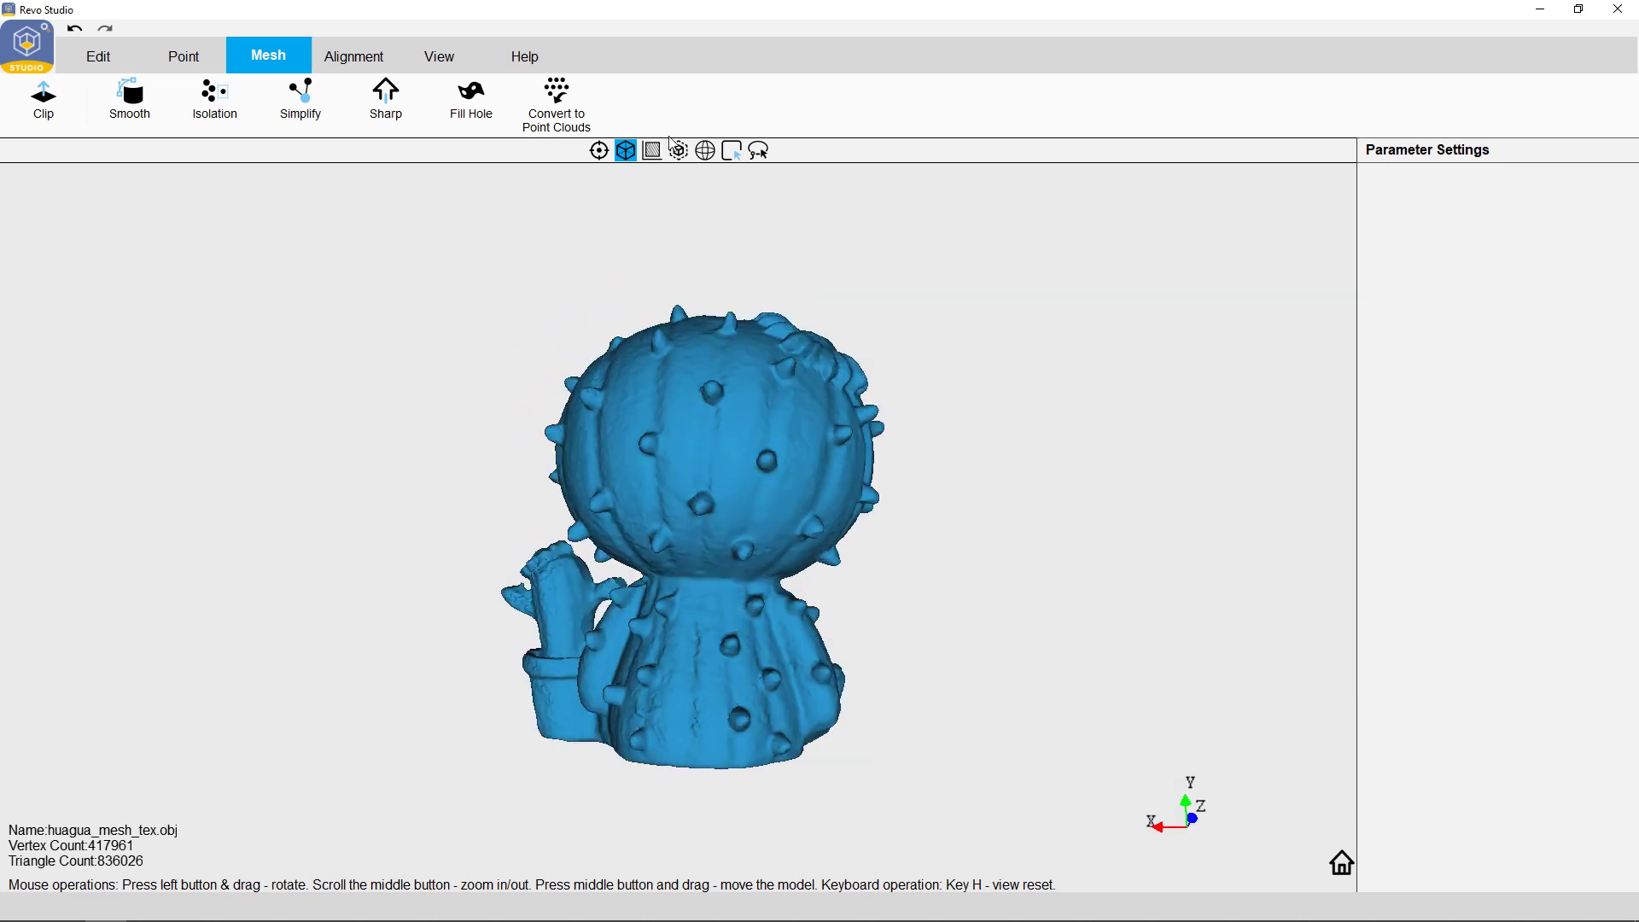
Convert the filled huagua mesh into a point cloud
left_click(556, 94)
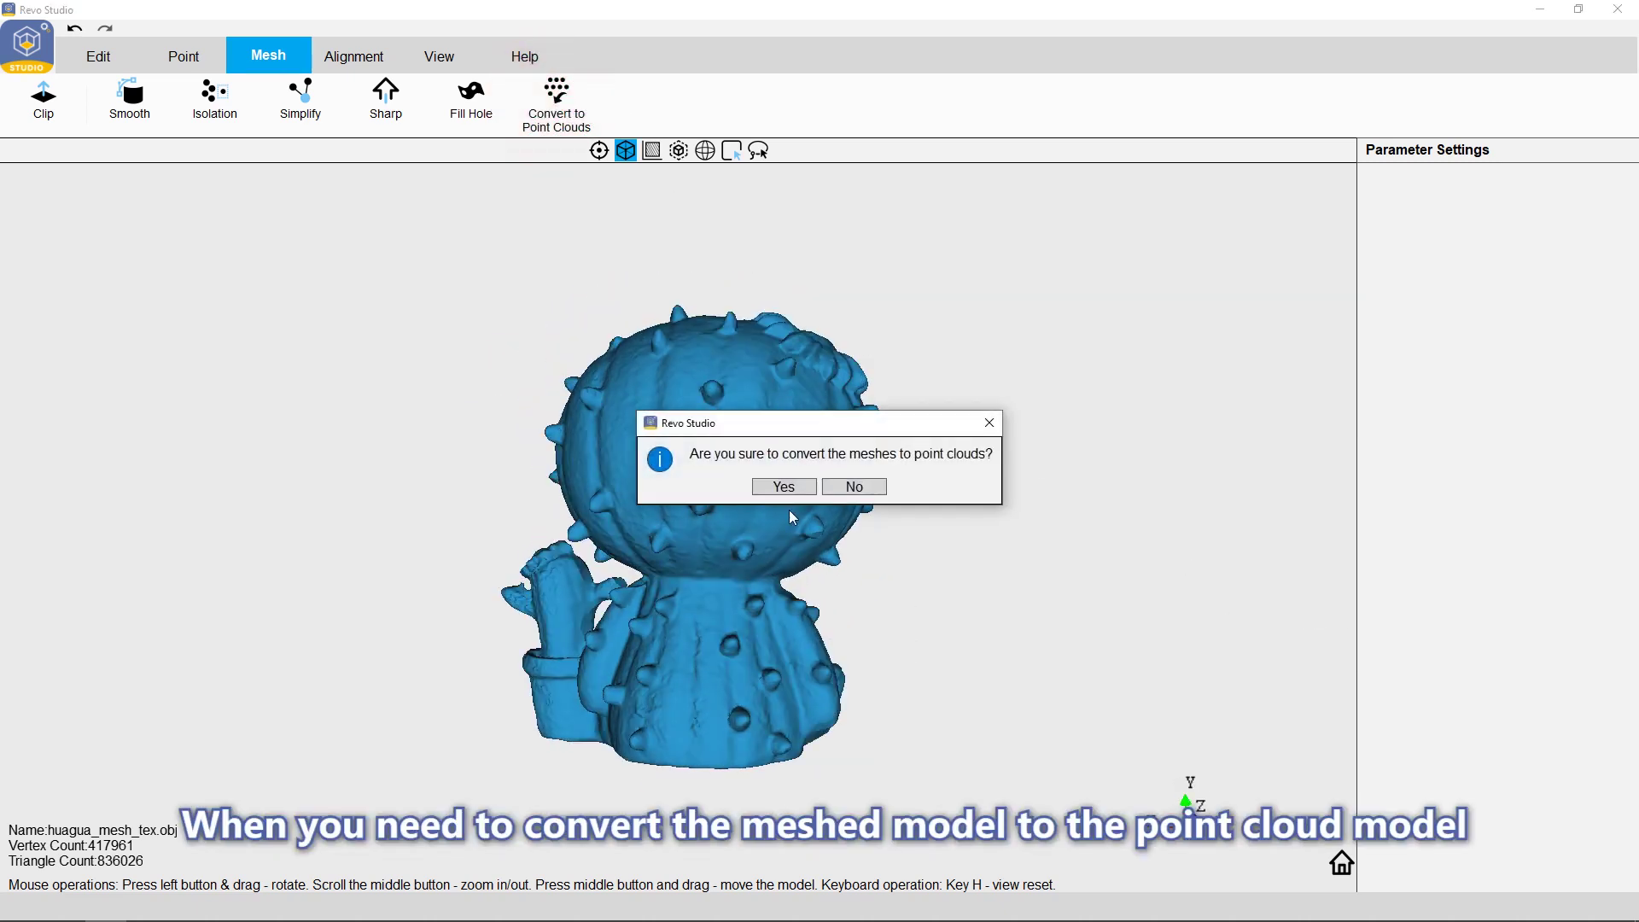
left_click(782, 486)
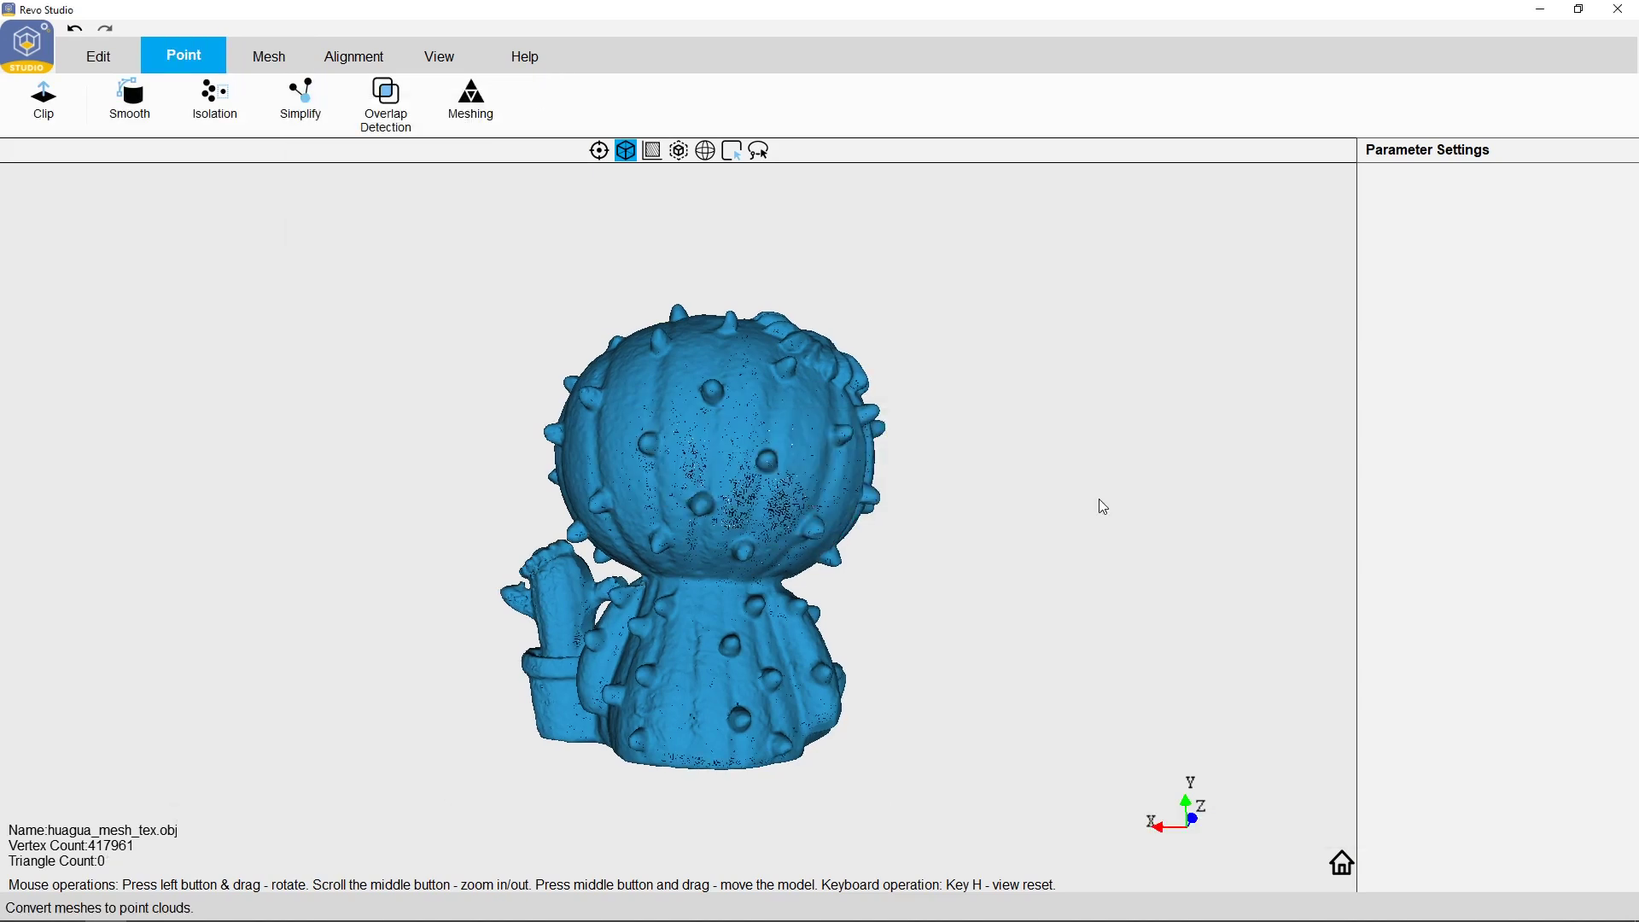
scroll(770, 506, "up", 5)
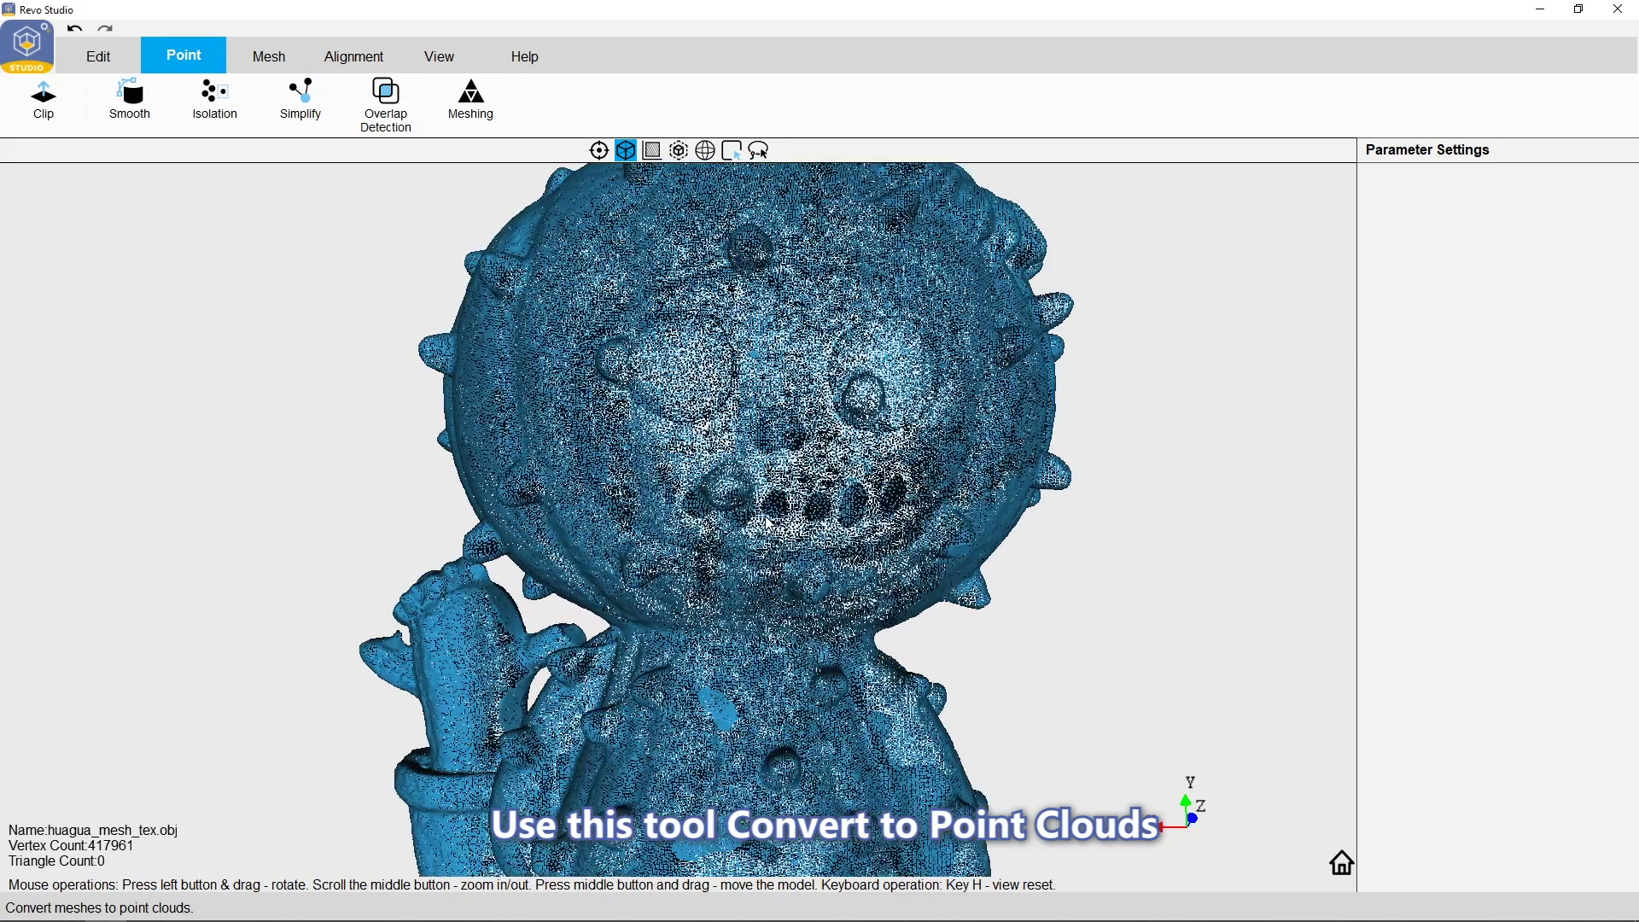
scroll(769, 523, "up", 3)
scroll(766, 522, "down", 8)
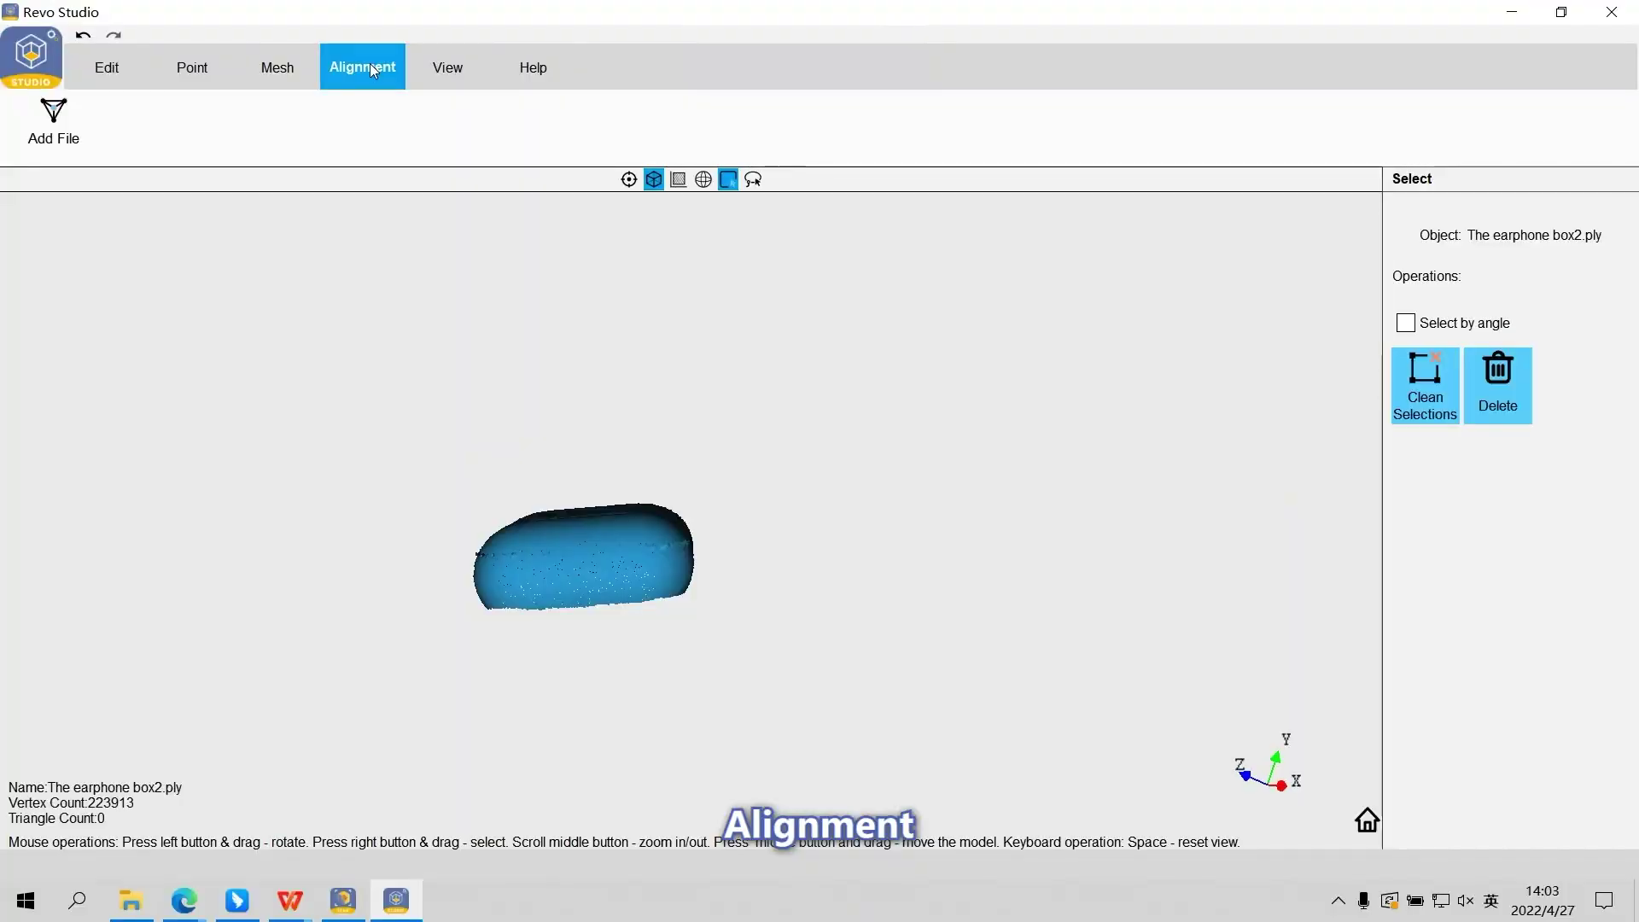
Load earphone box1.1.ply beside the box2 scan for alignment
left_click(77, 118)
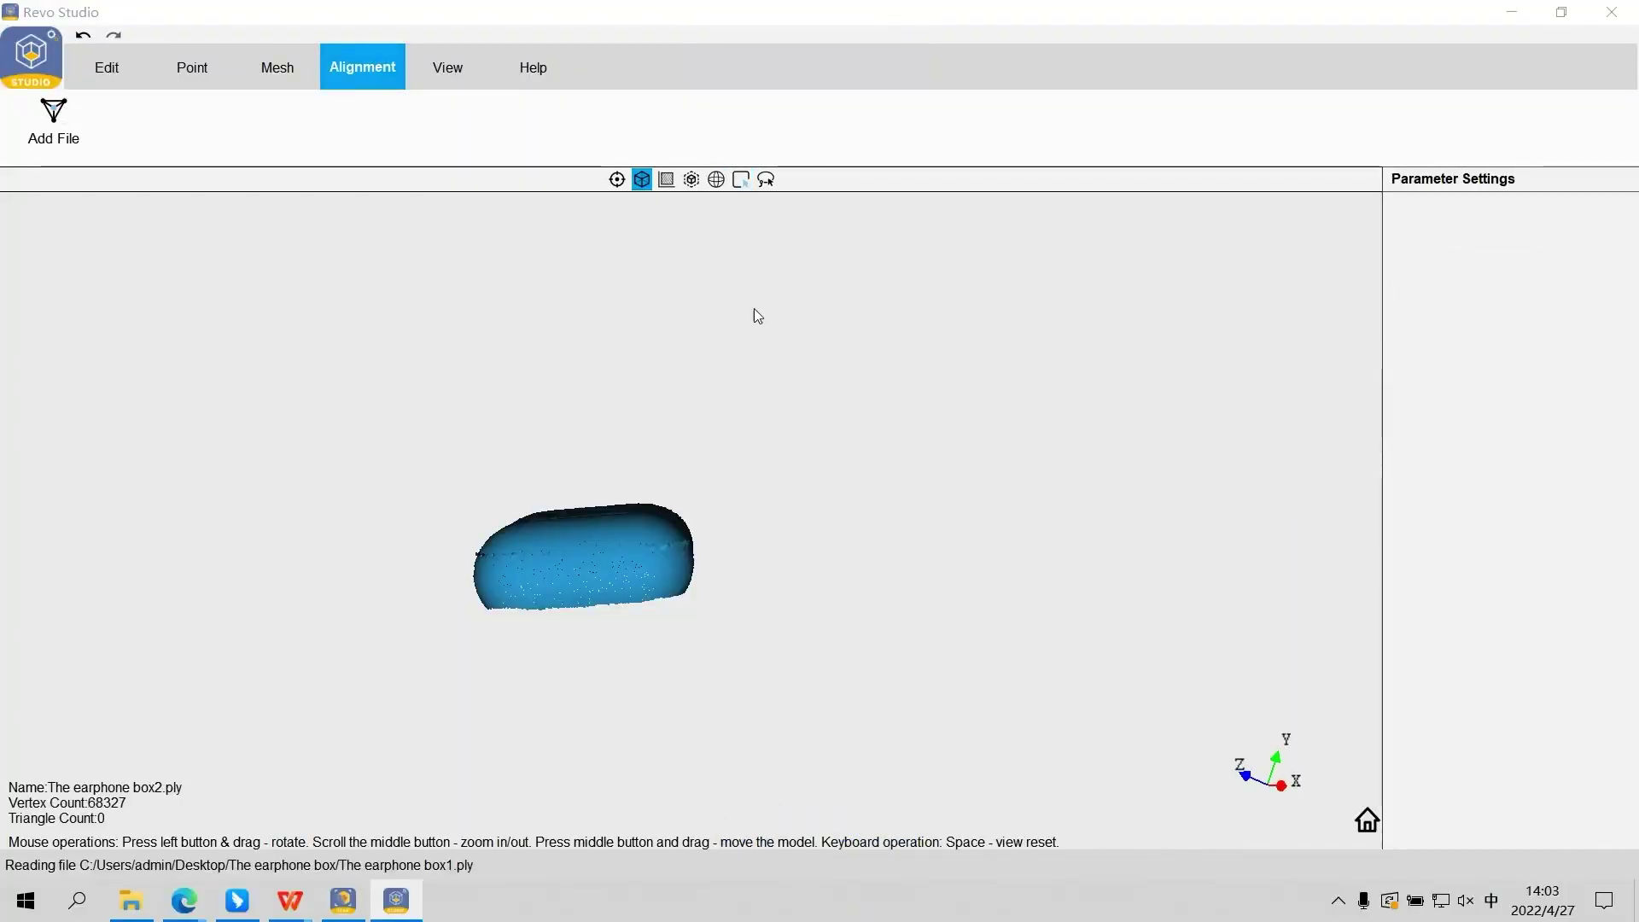
double_click(879, 255)
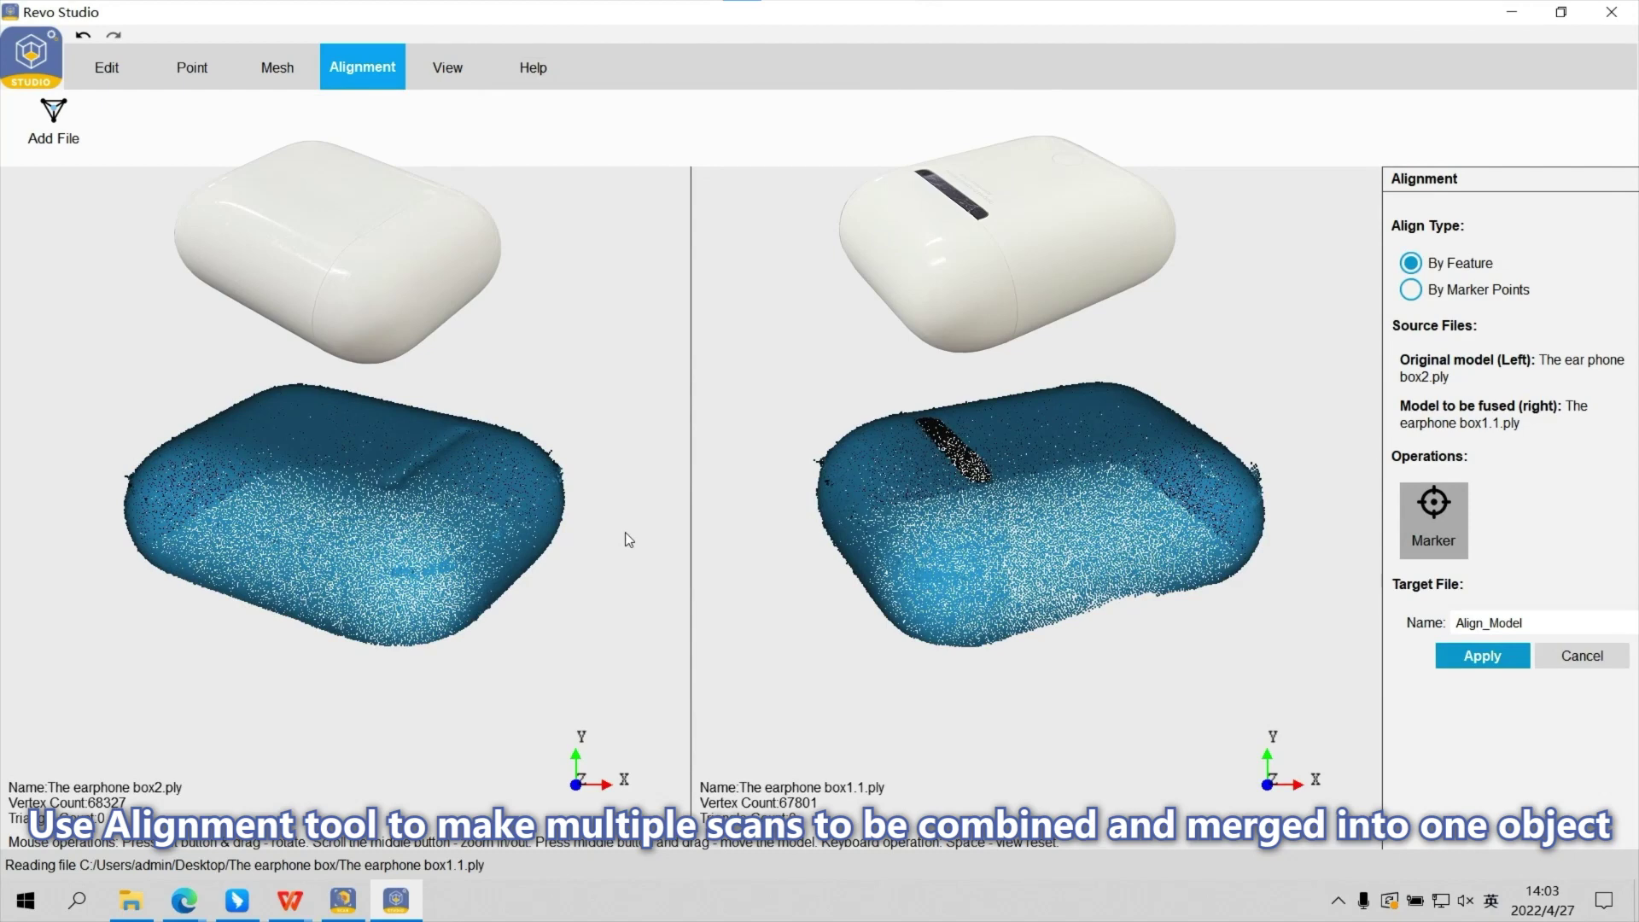
mouse_move(567, 567)
left_mouse_down()
mouse_move(278, 330)
mouse_move(165, 304)
mouse_move(603, 538)
left_mouse_up()
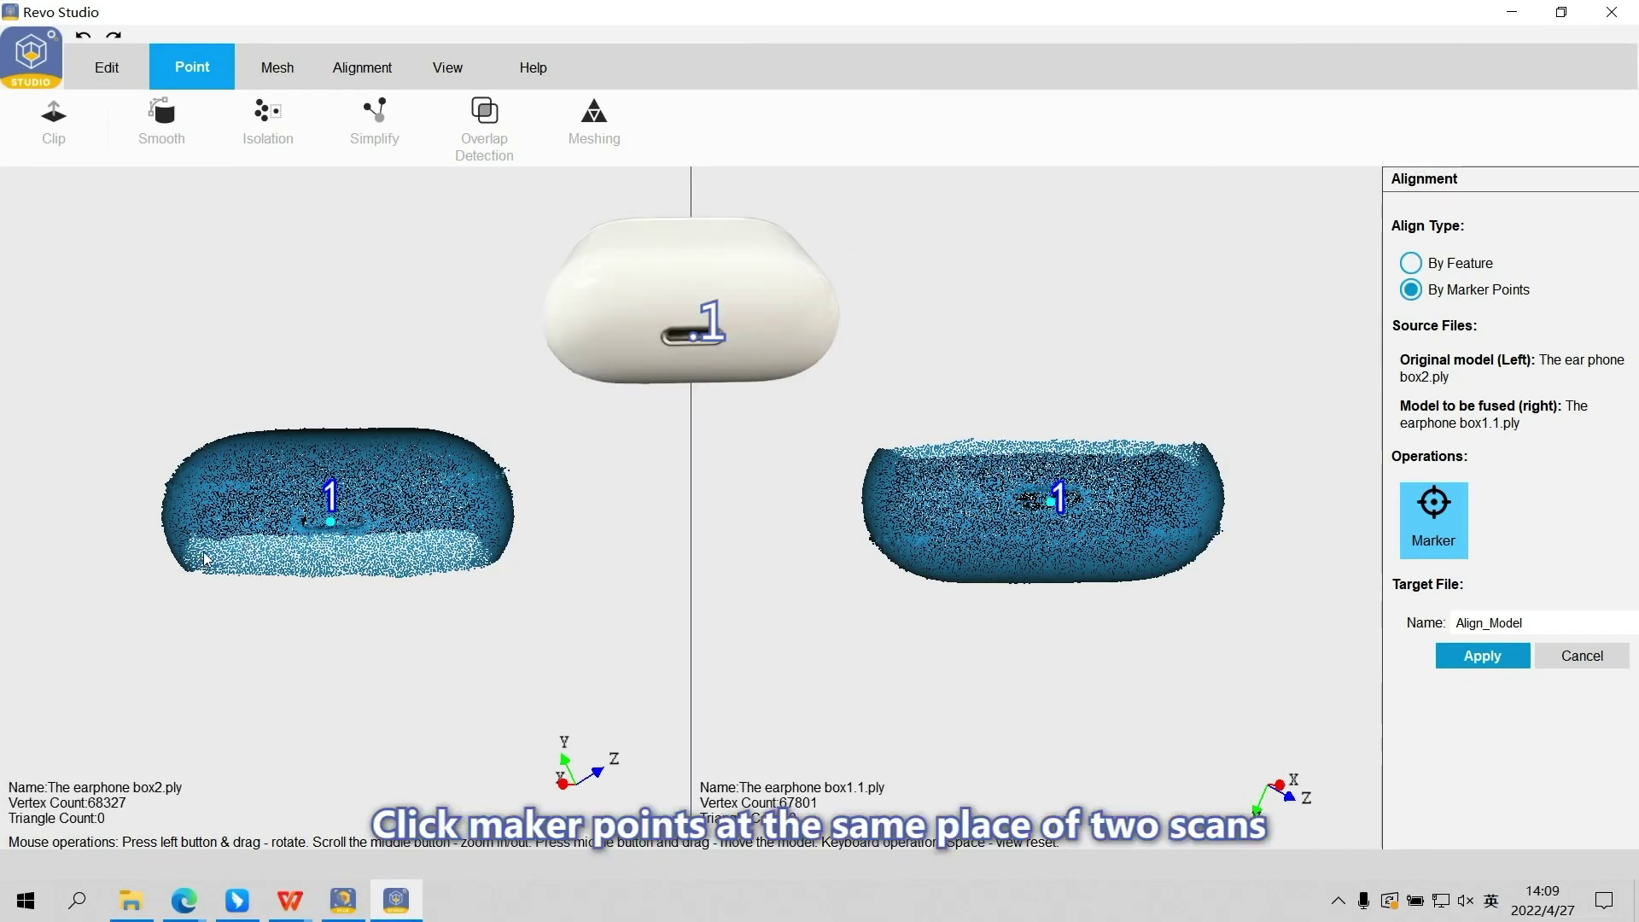
Place matching marker points 1–4 on the left and right earphone box scans
left_click(204, 552)
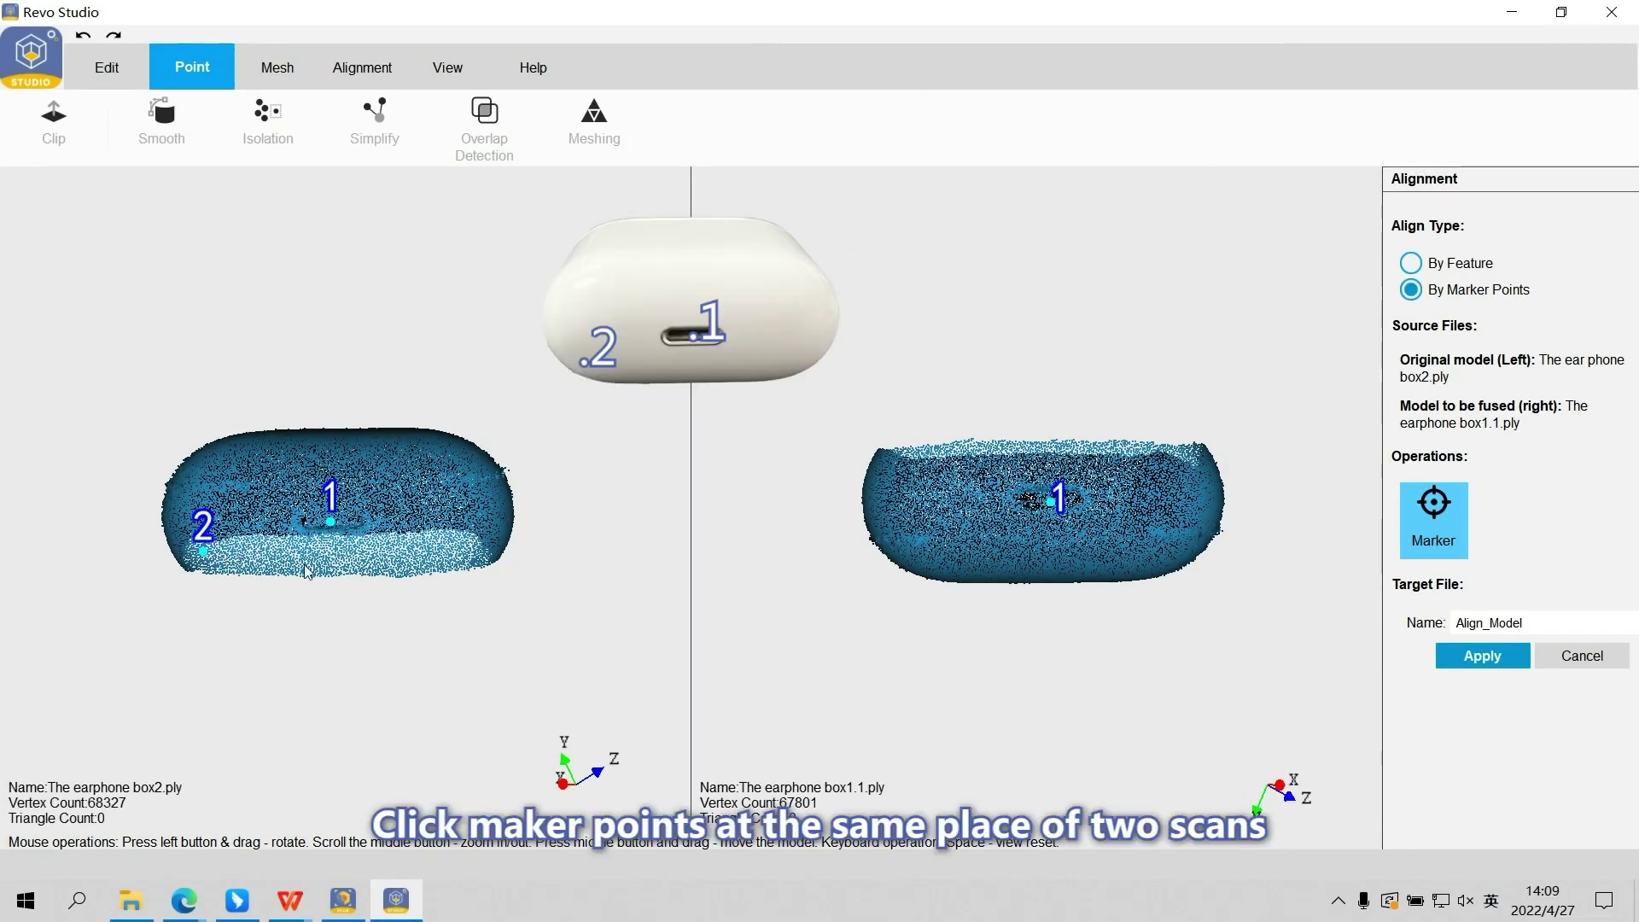
left_click(903, 535)
mouse_move(534, 517)
left_mouse_down()
mouse_move(577, 509)
mouse_move(413, 524)
mouse_move(597, 520)
left_mouse_up()
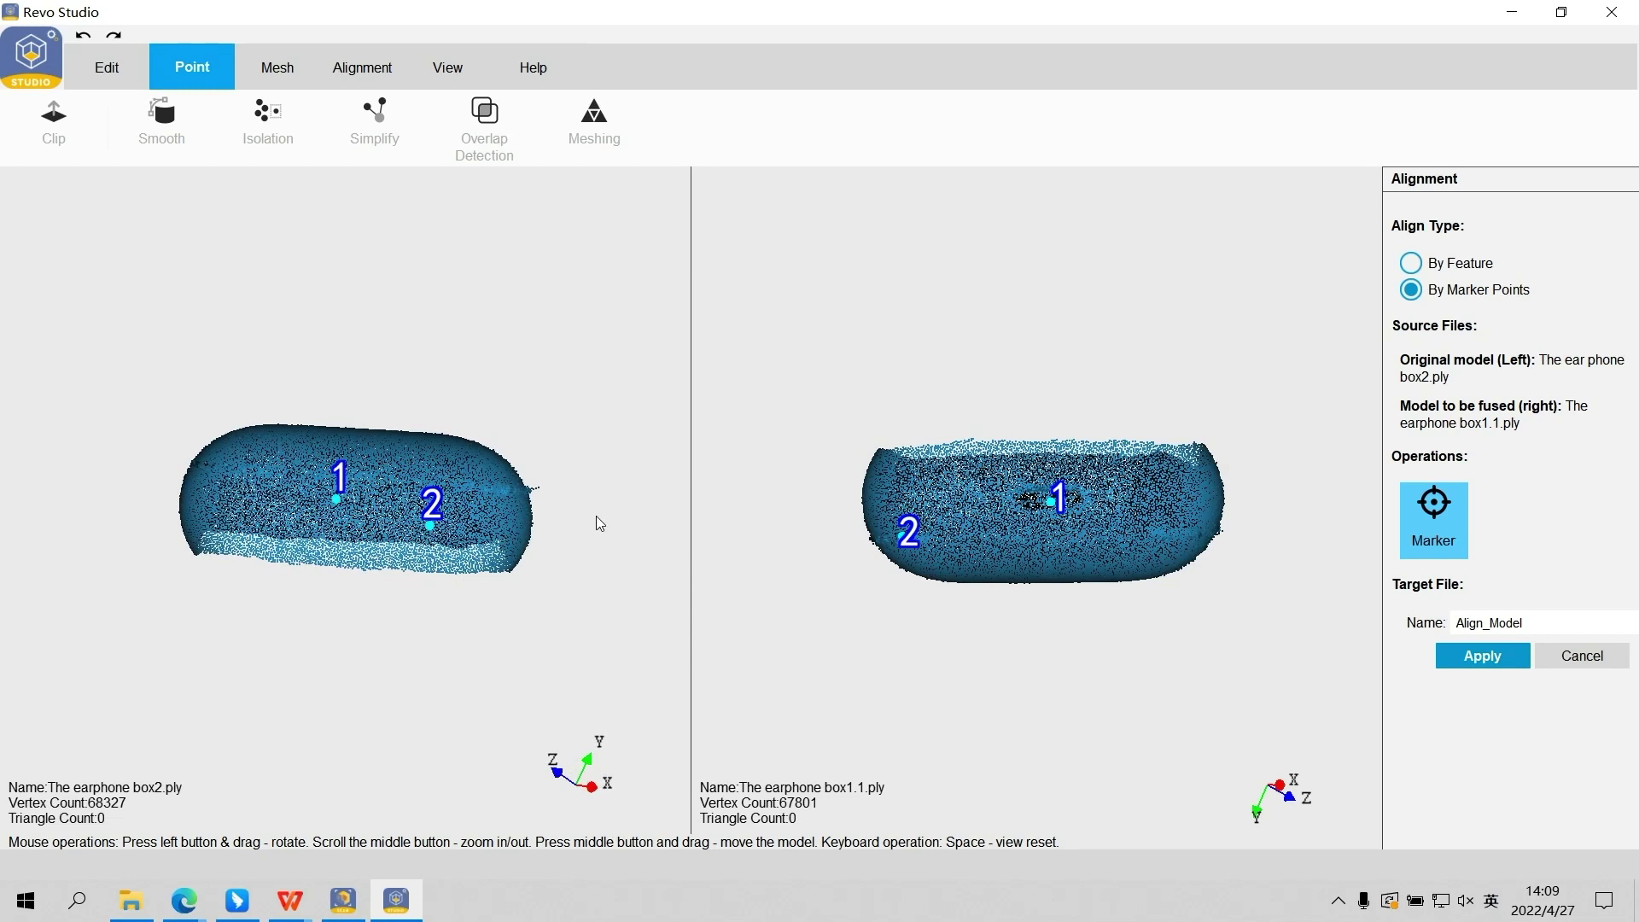
left_click_drag(1131, 521, 892, 525)
left_click(210, 533)
left_click(490, 550)
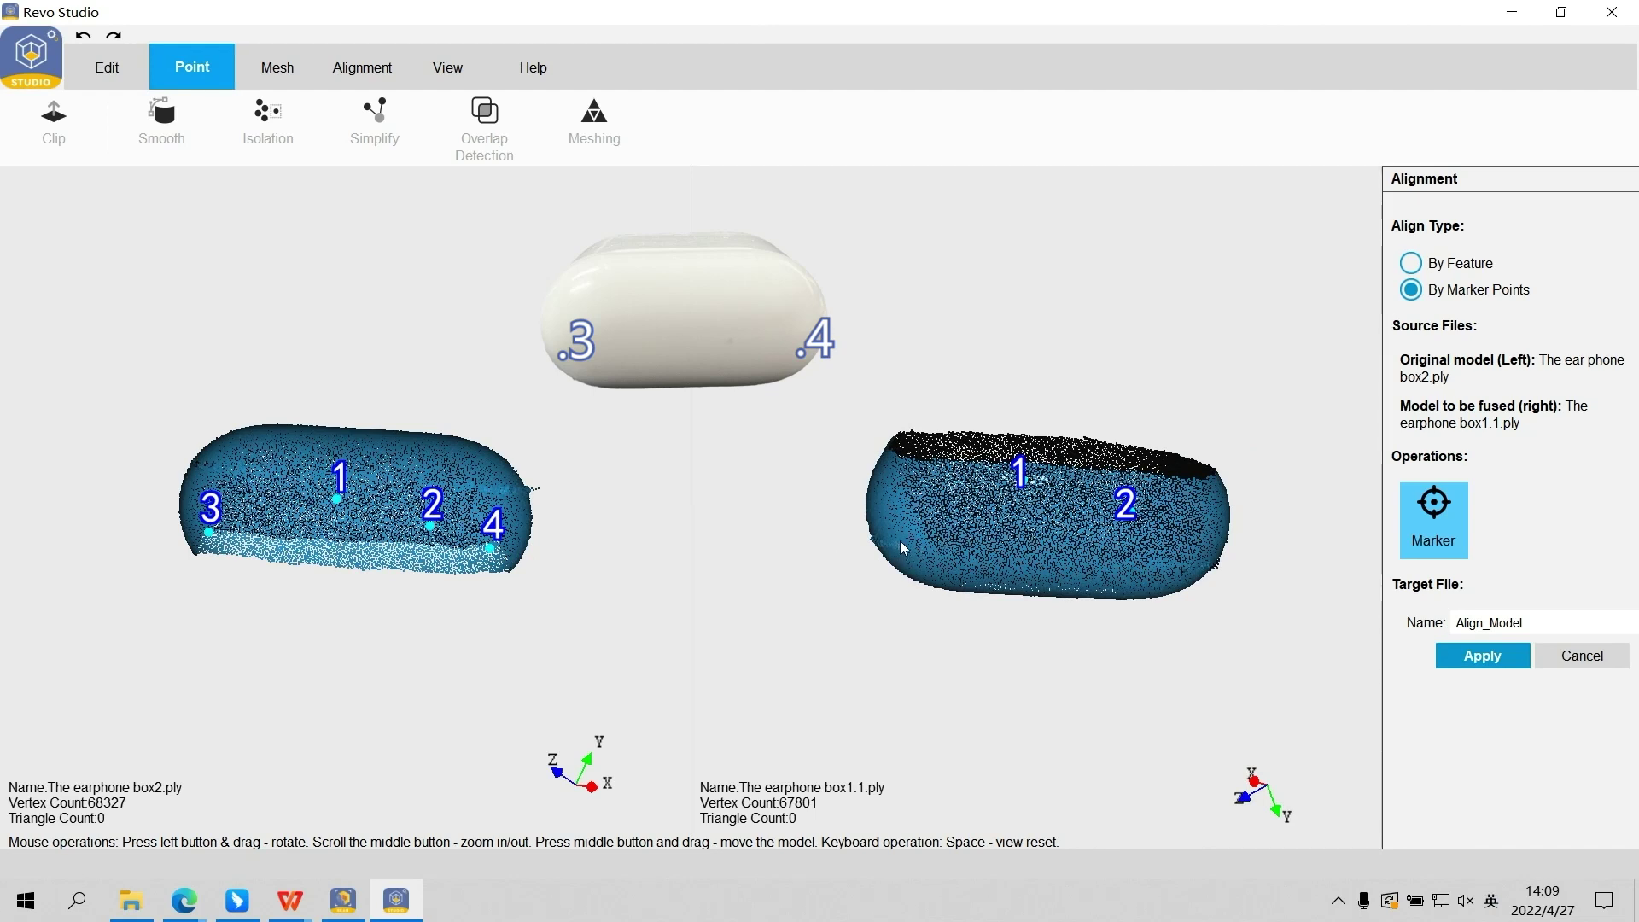
left_click(1178, 565)
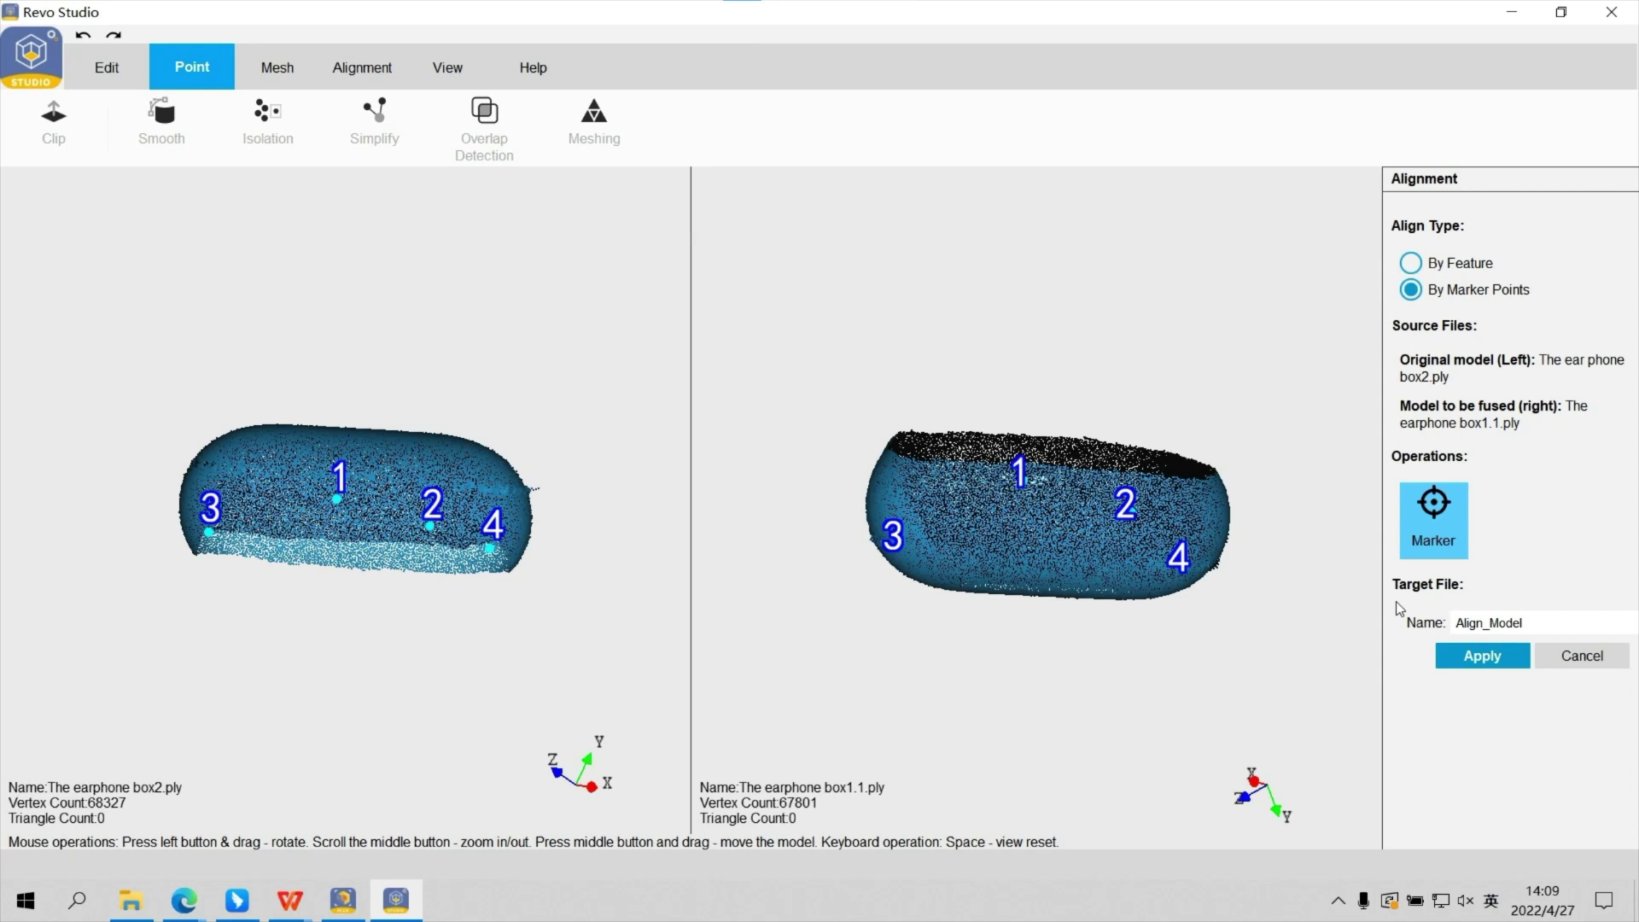
Align the scans by marker points and mesh the result as Mesh_from_Align_Model
left_click(1481, 657)
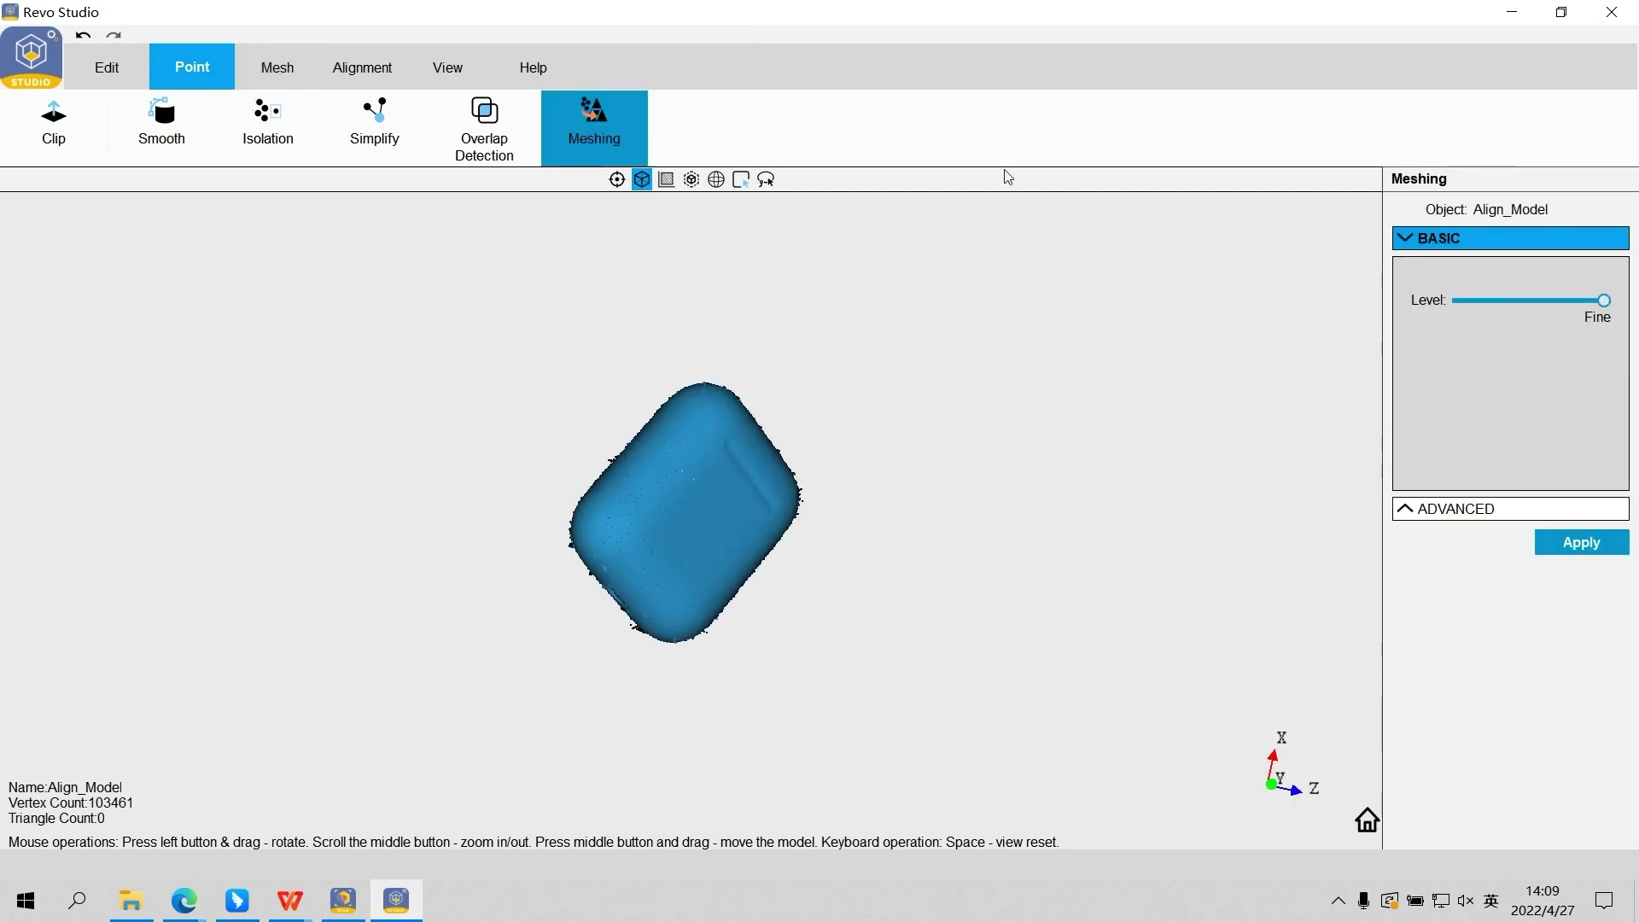
left_click(1584, 540)
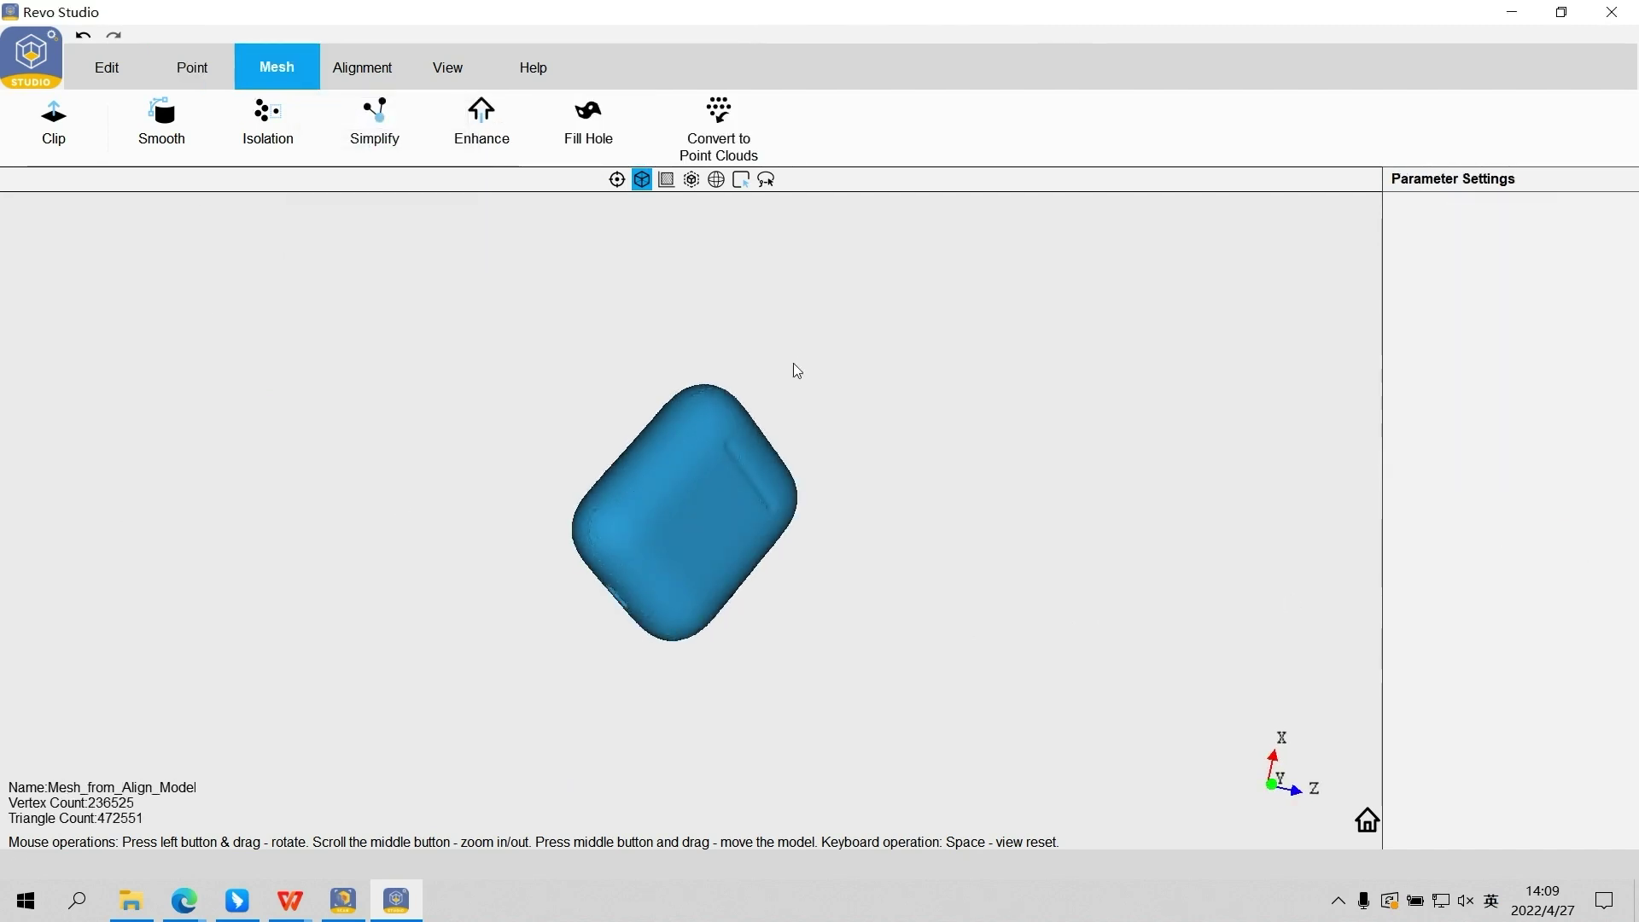
left_click_drag(834, 369, 684, 425)
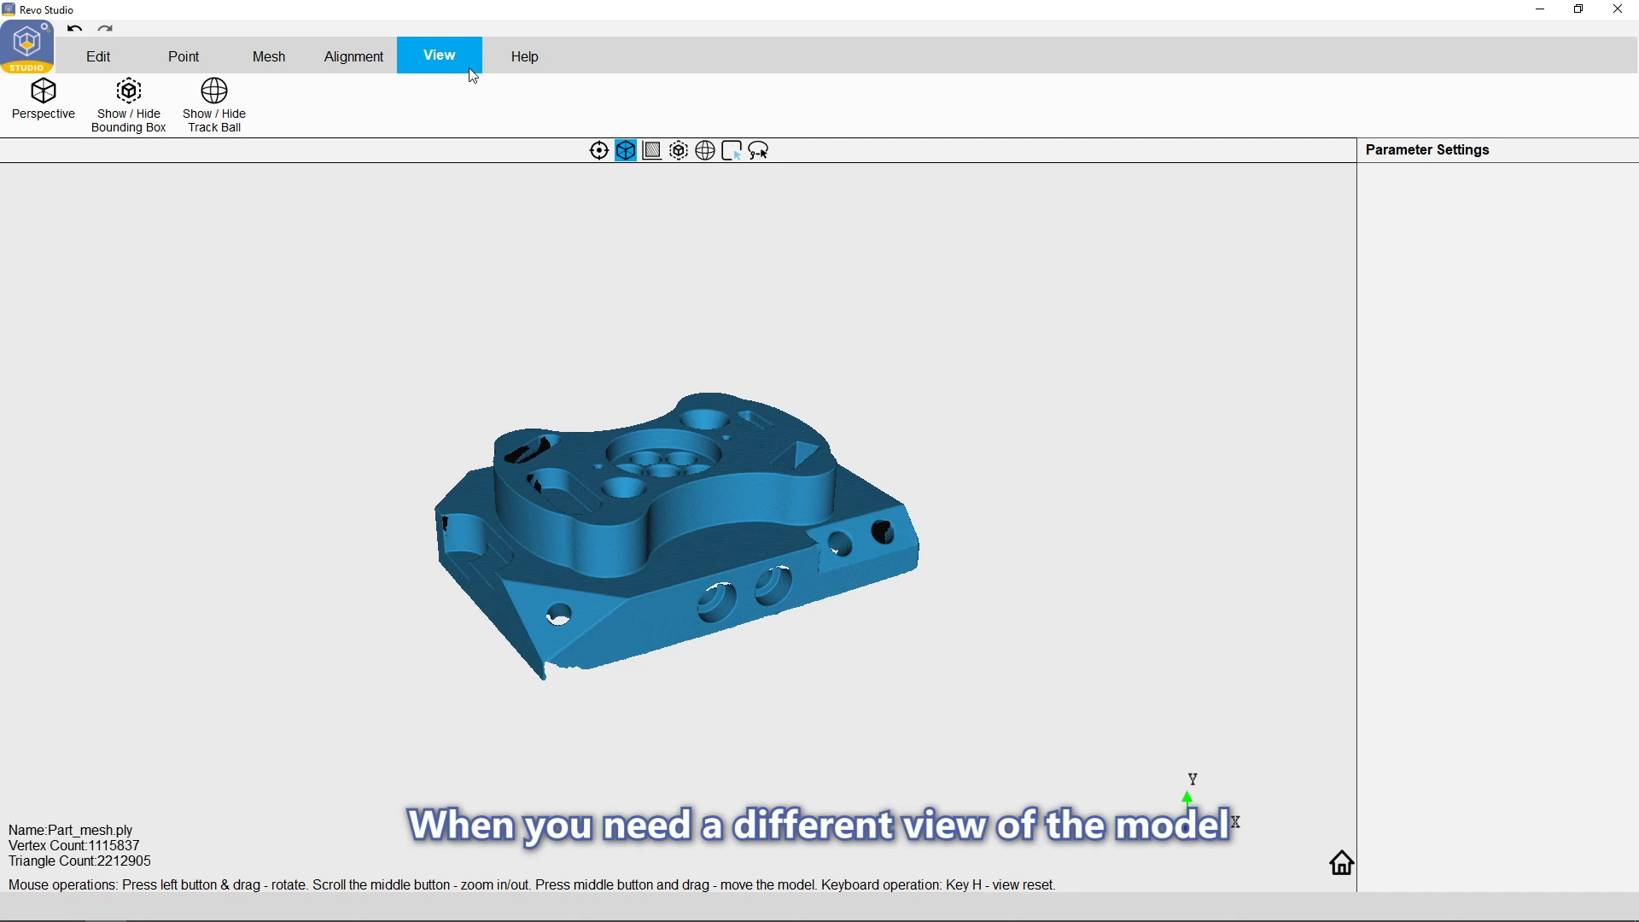
Toggle orthogonal then perspective view, show the bounding box, and orbit to reveal a stray fragment
left_click(44, 94)
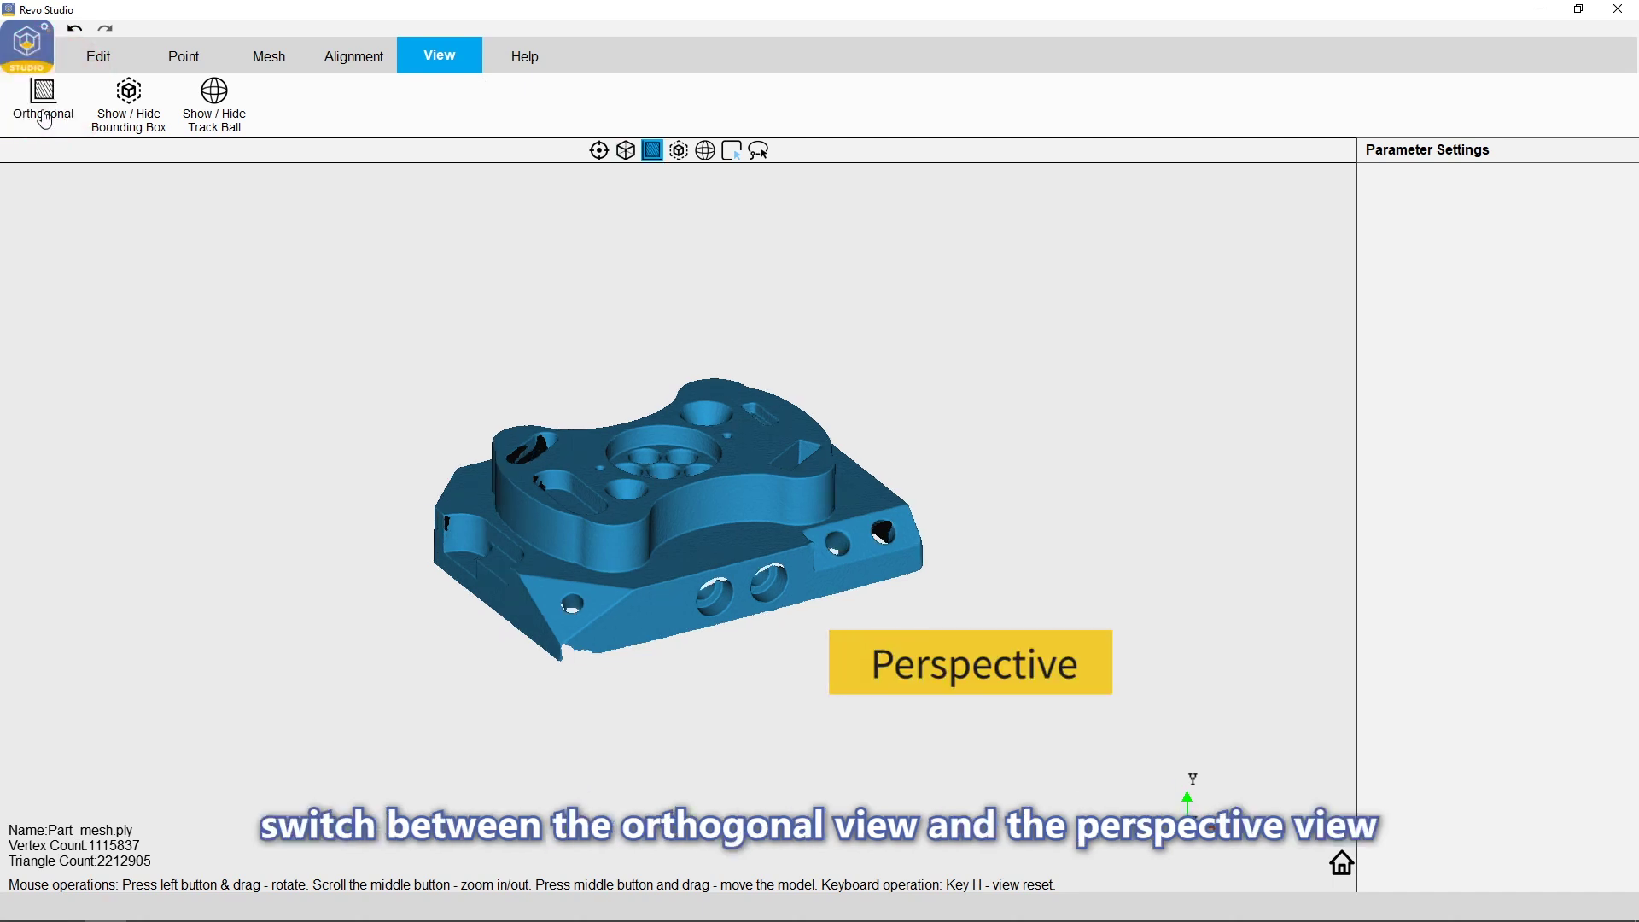
left_click(44, 98)
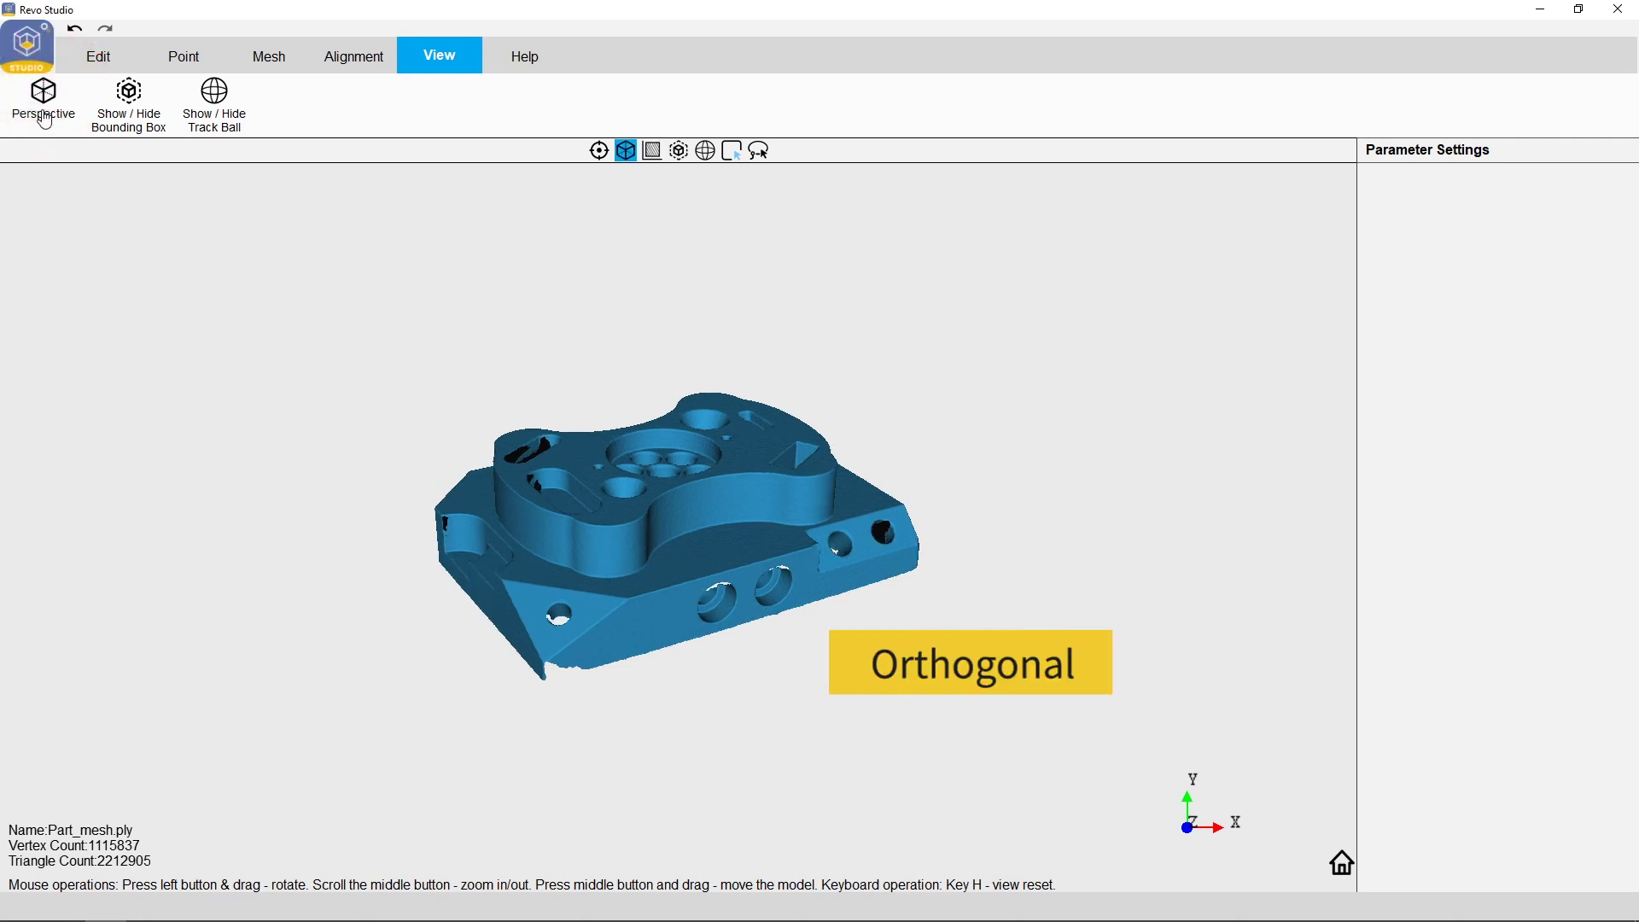
left_click(129, 94)
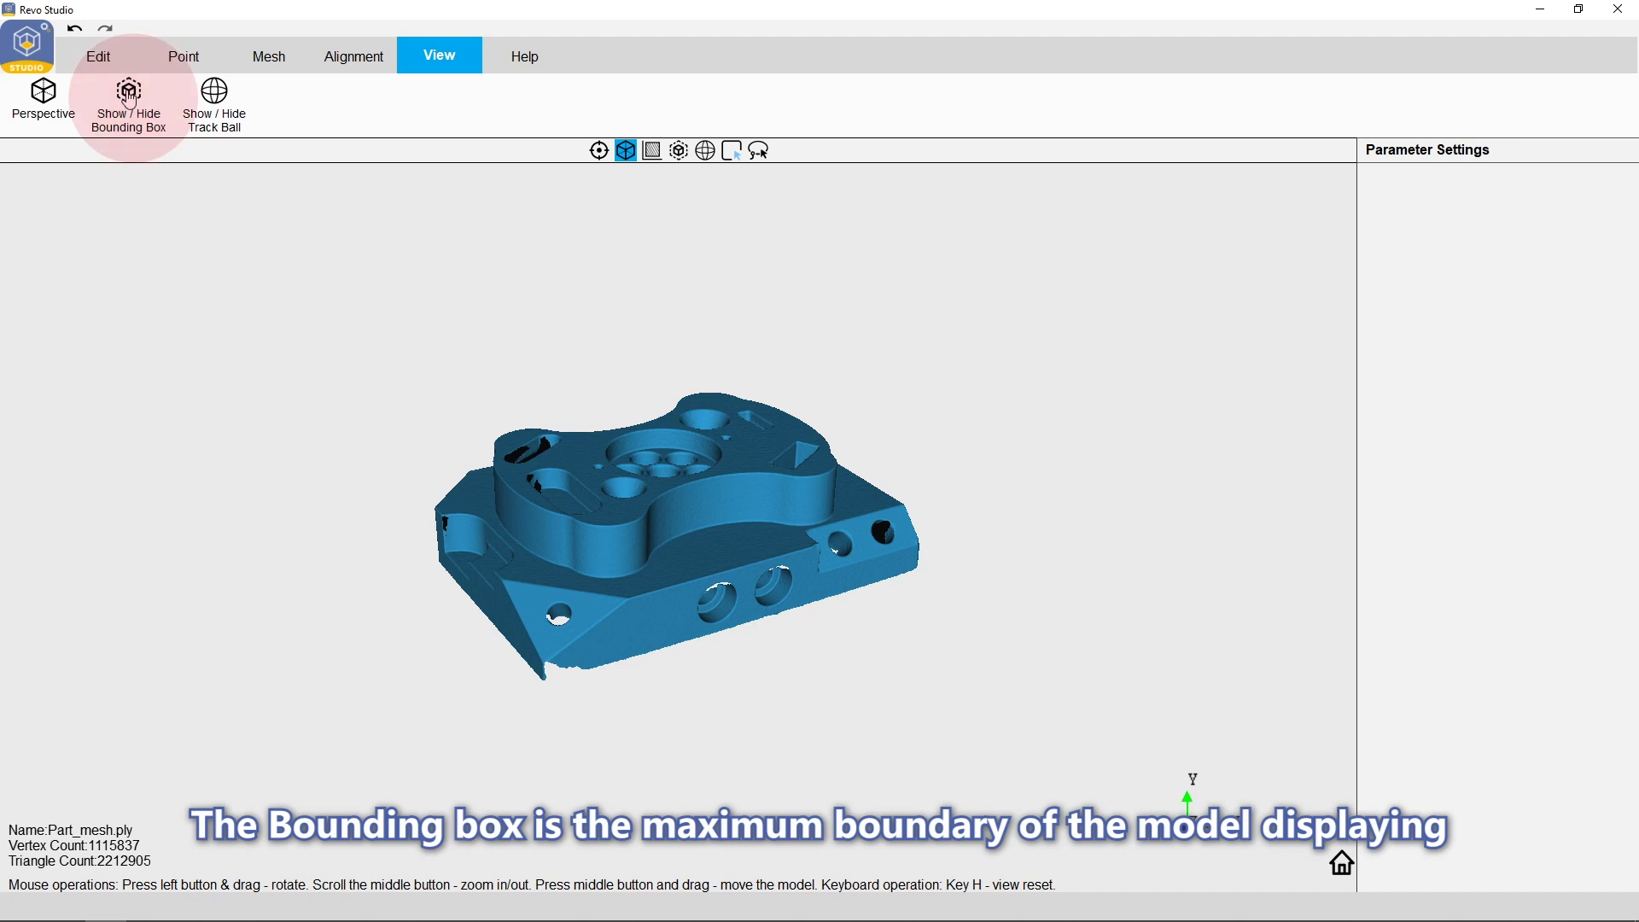
left_click_drag(1041, 594, 435, 413)
left_click_drag(962, 509, 893, 315)
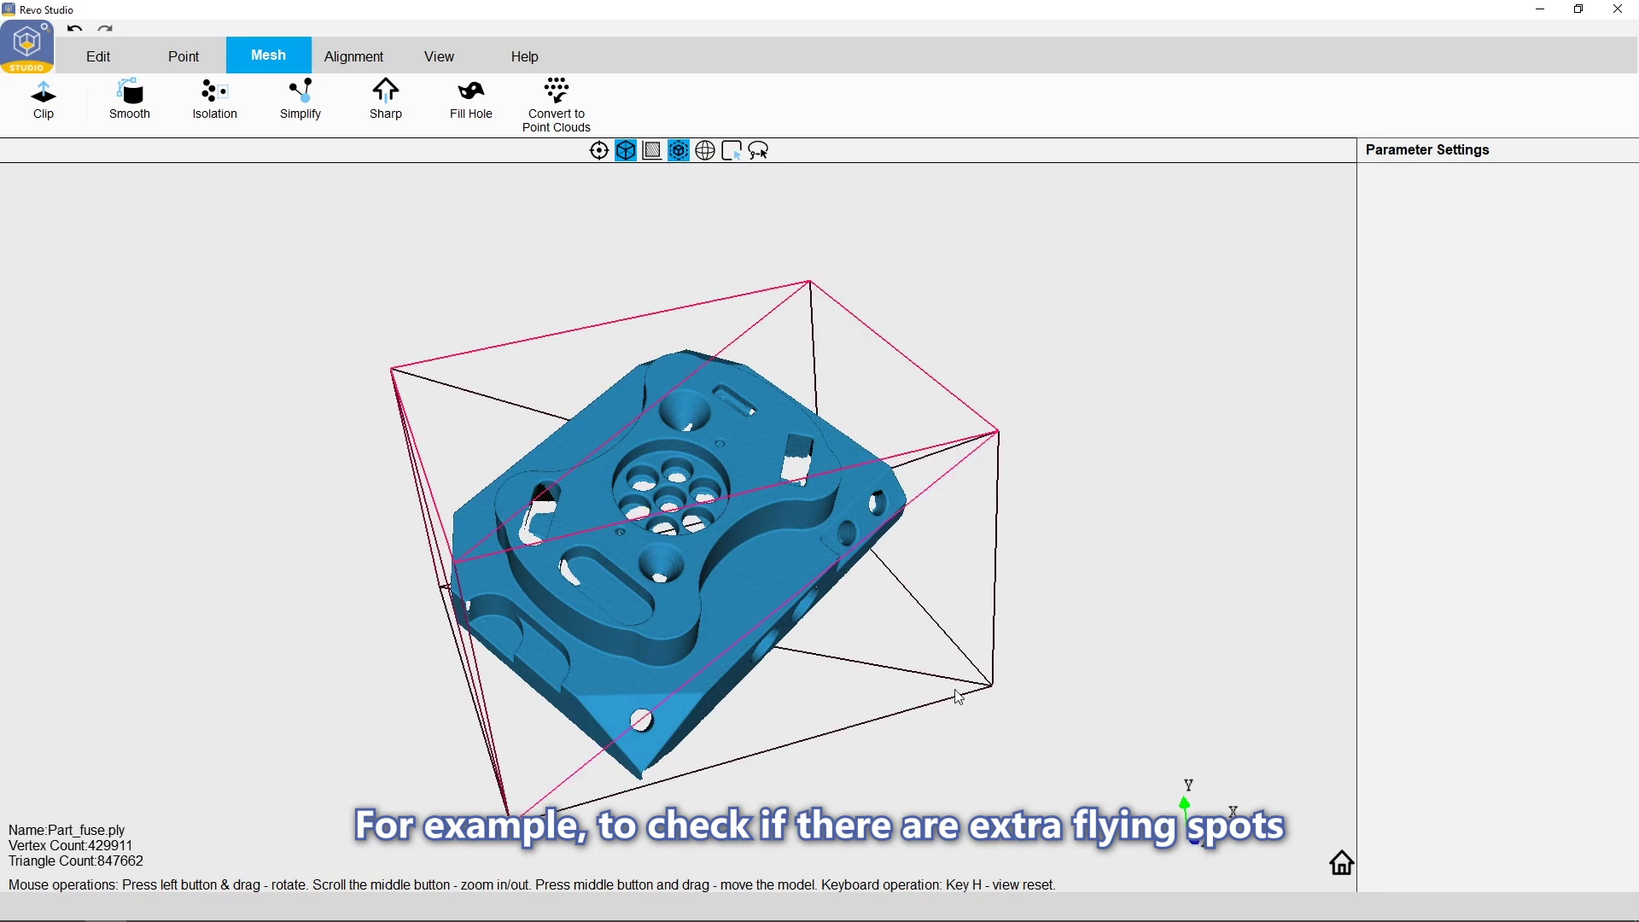
left_click_drag(960, 698, 639, 531)
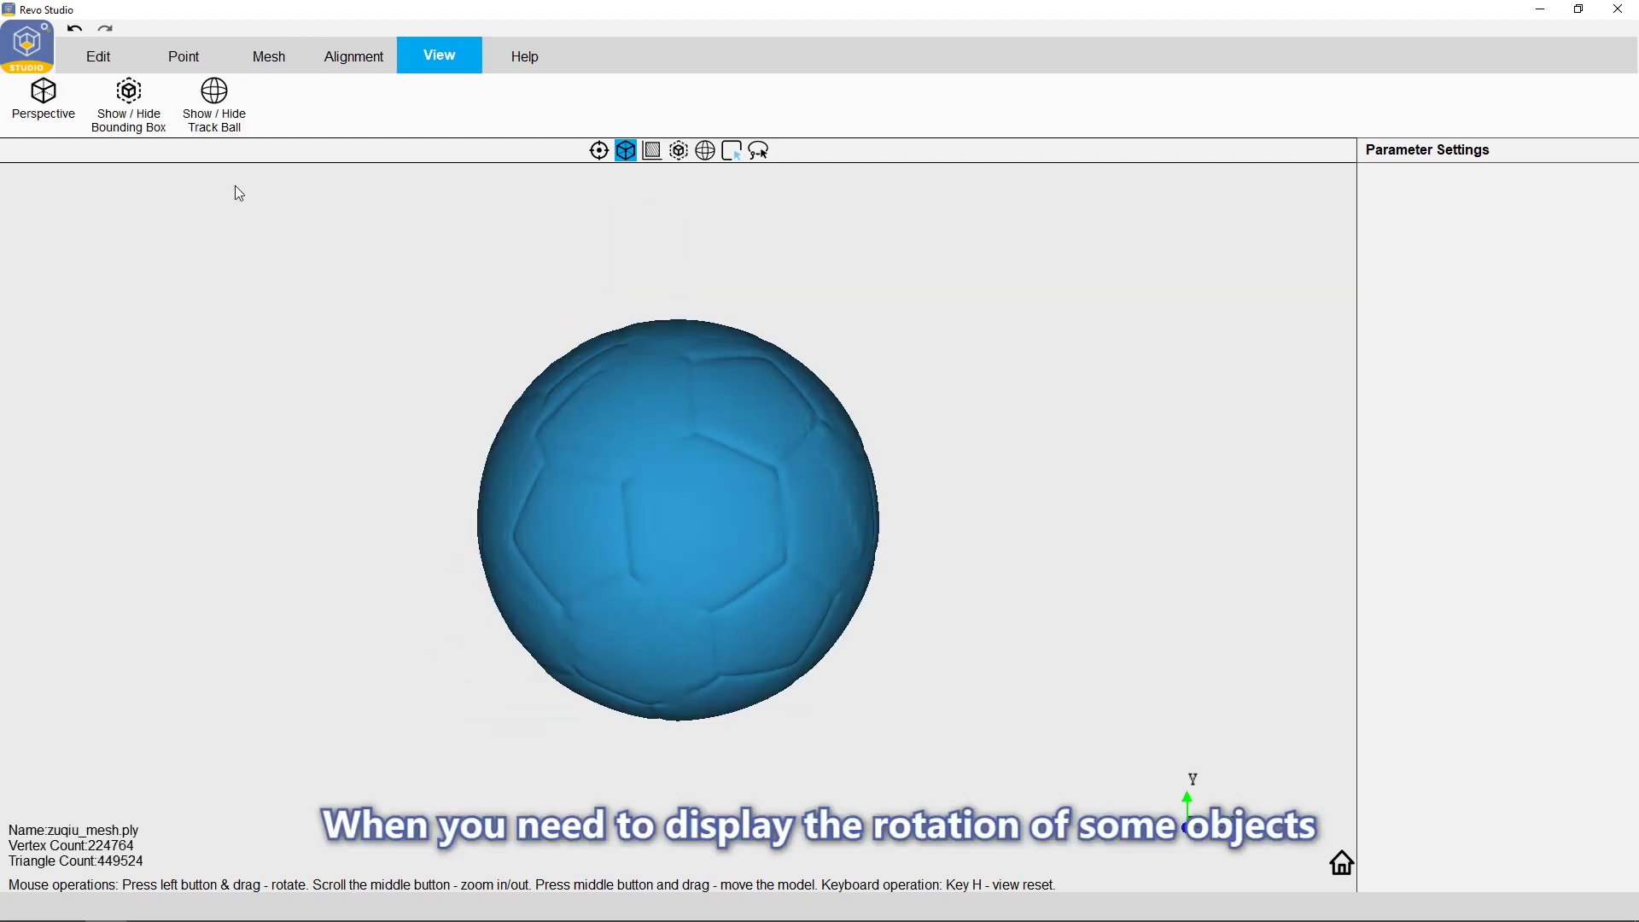
Turn on the track-ball rings and rotate the soccer ball through several orientations
left_click(225, 124)
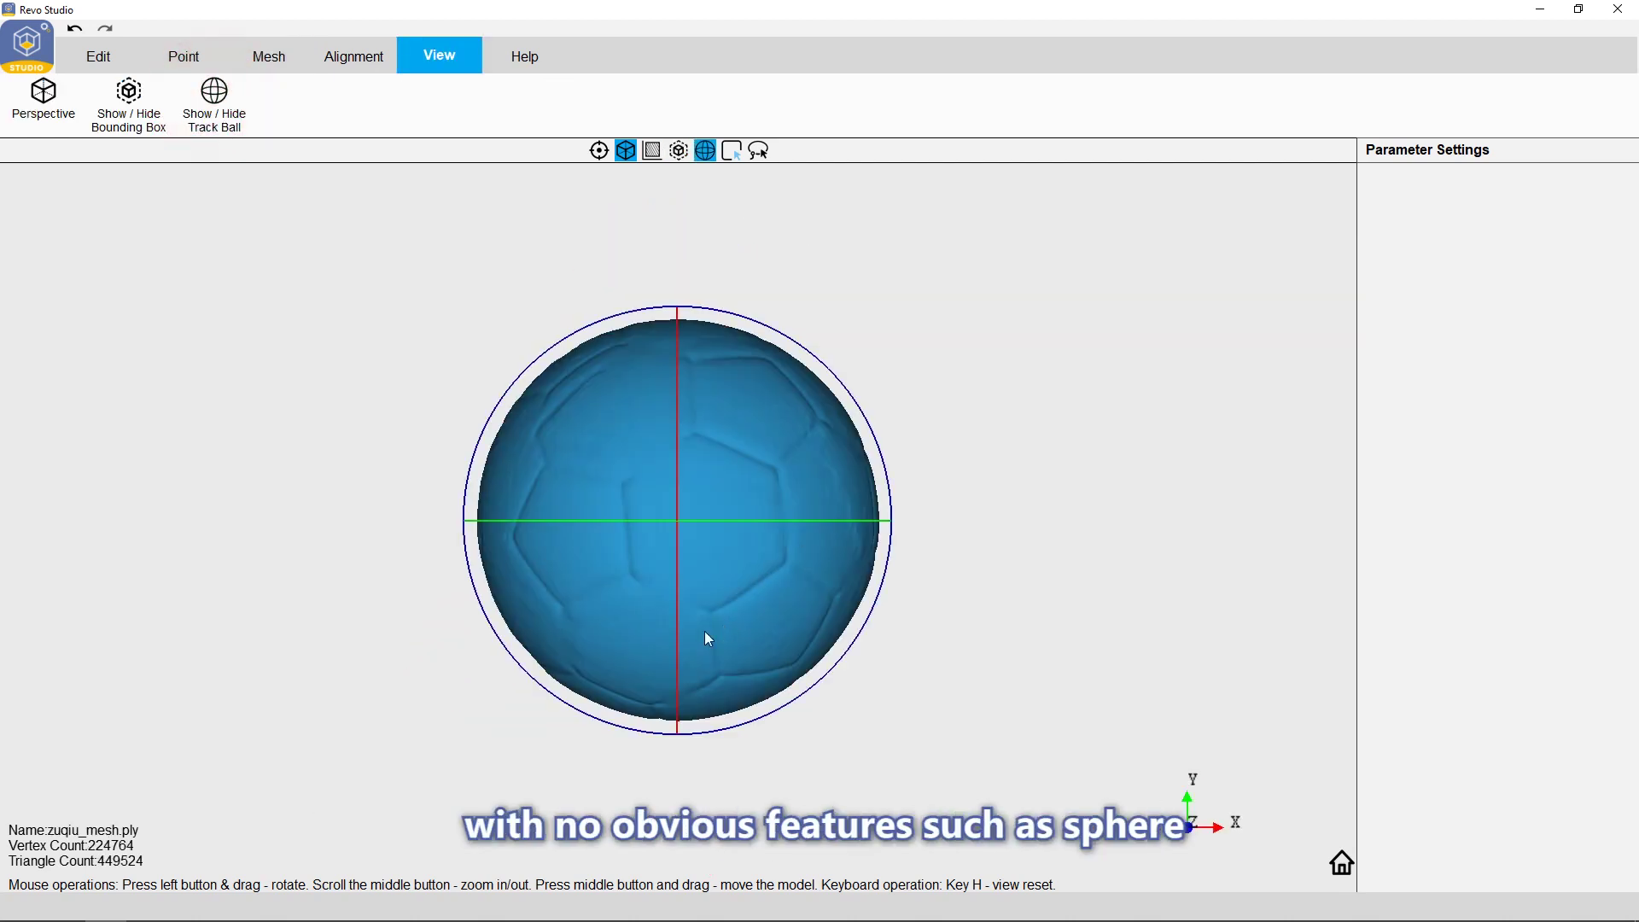
left_click_drag(681, 685, 801, 721)
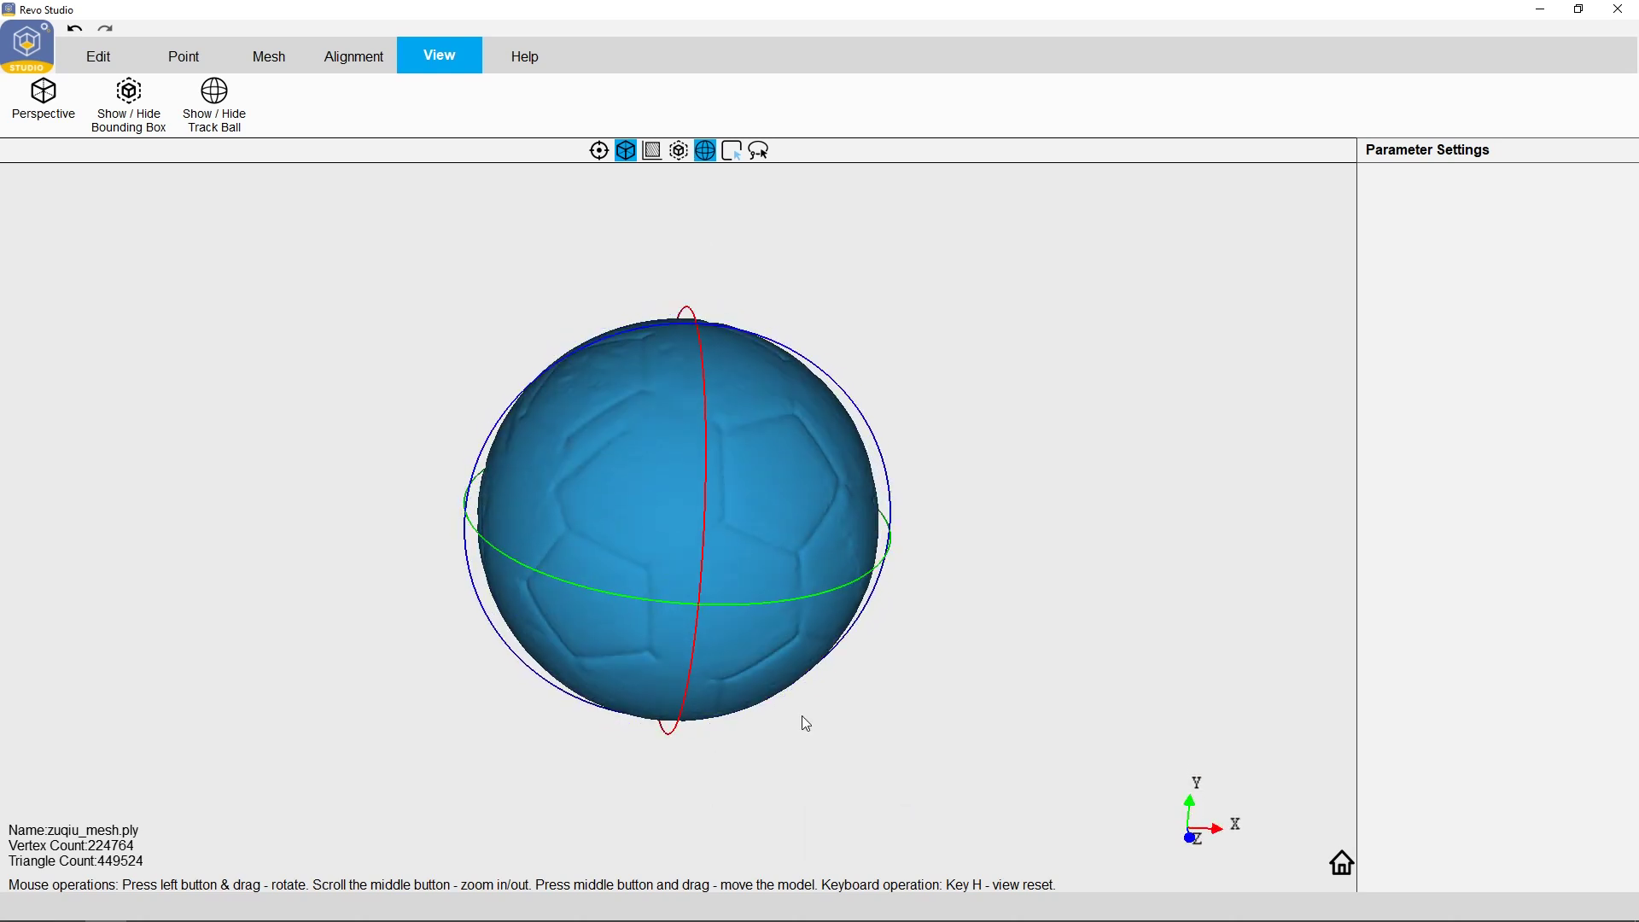
left_click_drag(880, 572, 520, 682)
left_click_drag(822, 397, 794, 664)
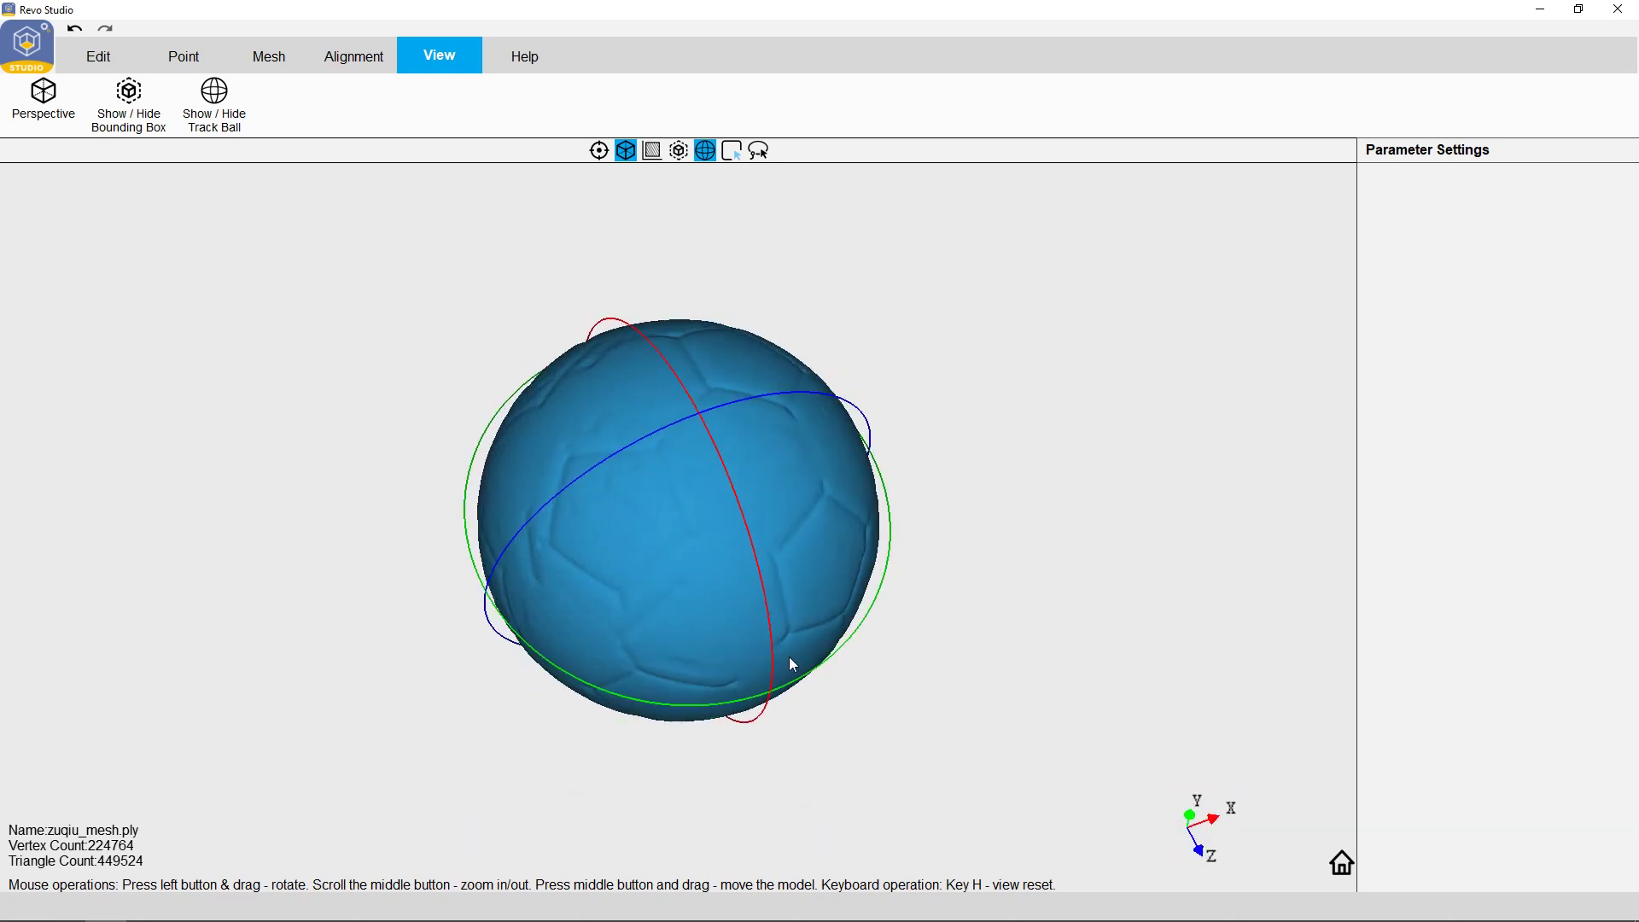